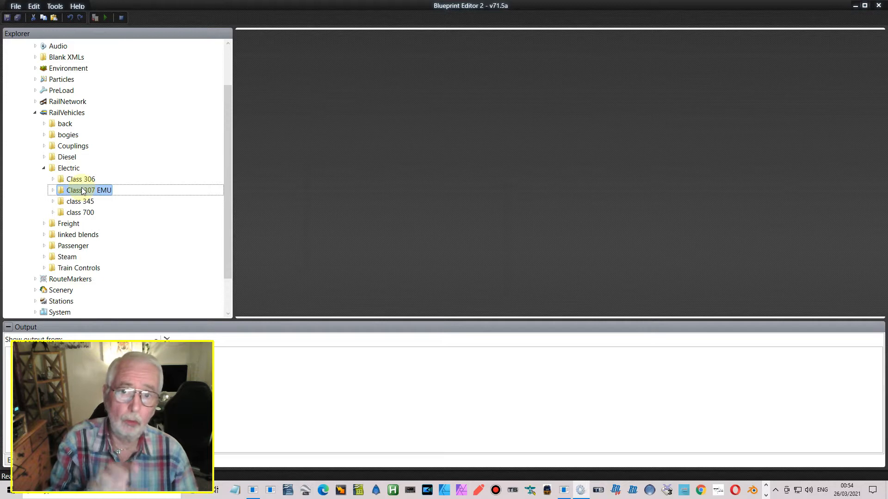
Start adding a new Engine blueprint to the engine folder of Class 307 EMU.
{"action": "left_click", "coordinate": [53, 191]}
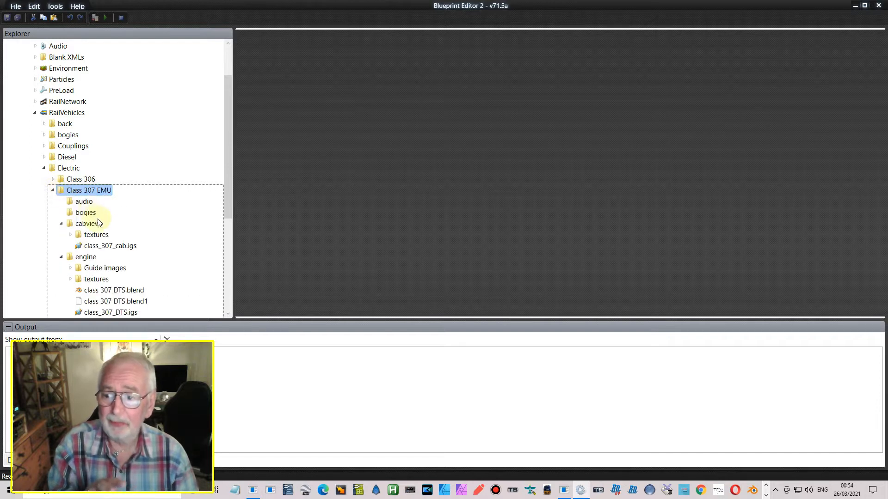
{"action": "scroll", "coordinate": [107, 224], "scroll_direction": "down", "scroll_amount": 3}
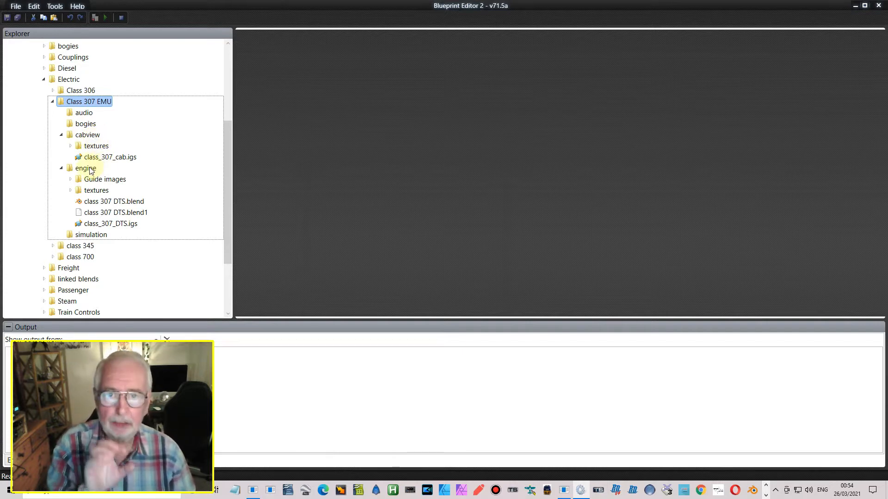
{"action": "scroll", "coordinate": [94, 194], "scroll_direction": "down", "scroll_amount": 1}
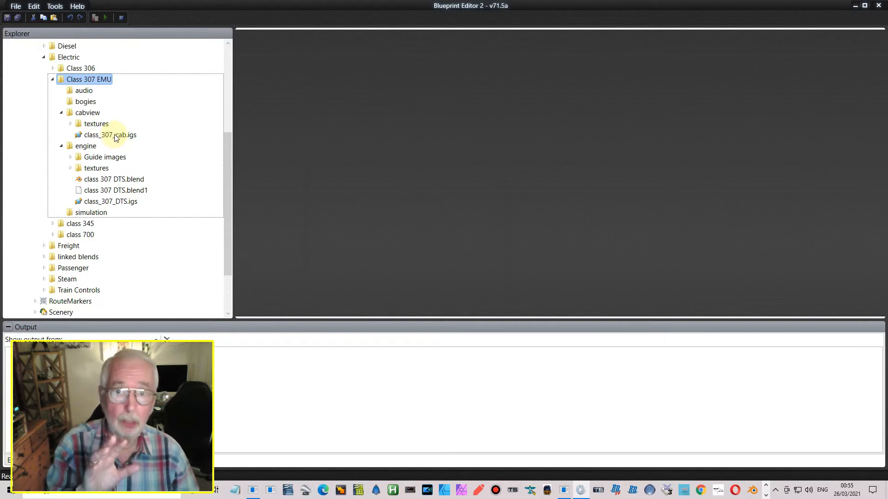
{"action": "left_click", "coordinate": [87, 147]}
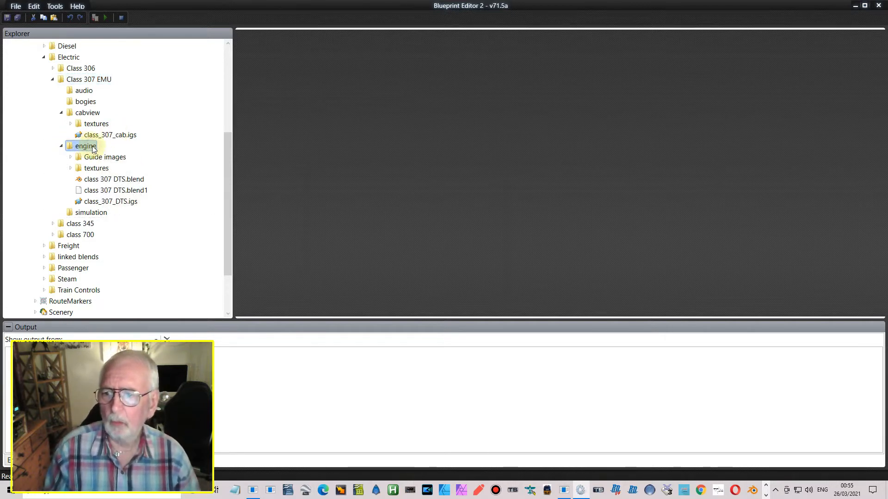
{"action": "right_click", "coordinate": [93, 146]}
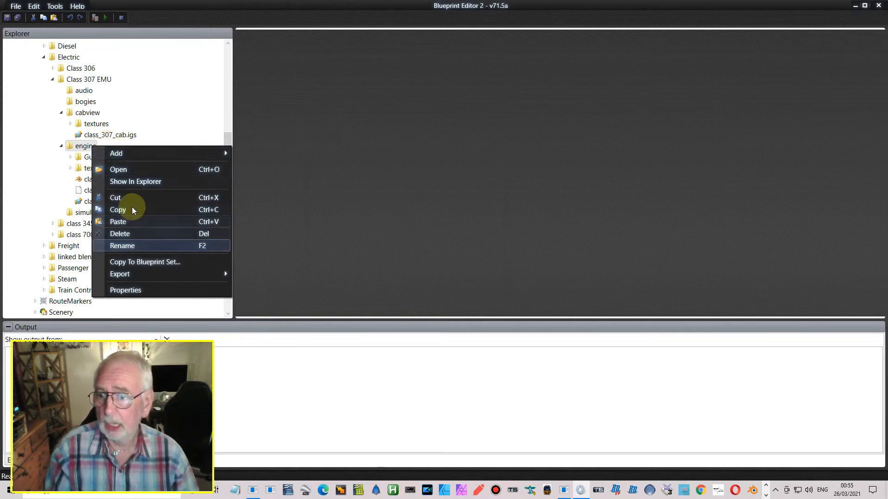
{"action": "mouse_move", "coordinate": [216, 153]}
{"action": "left_click", "coordinate": [274, 156]}
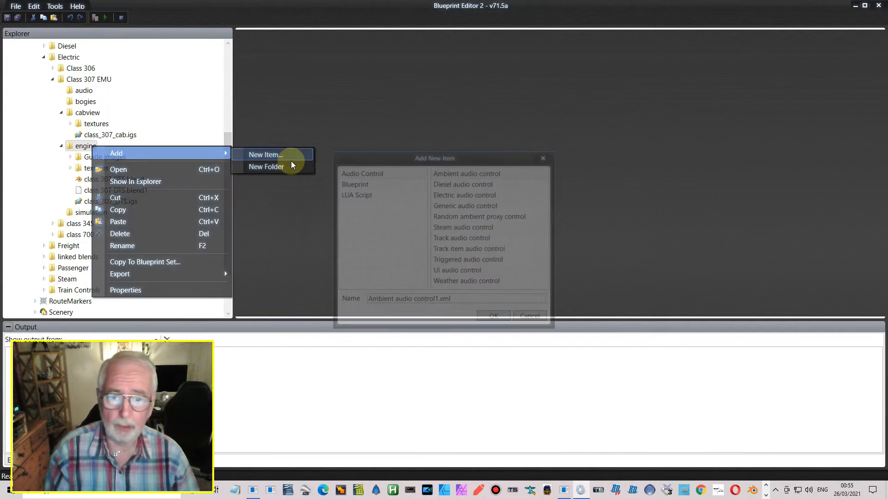
{"action": "left_click", "coordinate": [363, 183]}
{"action": "left_click_drag", "start_coordinate": [548, 179], "coordinate": [553, 202]}
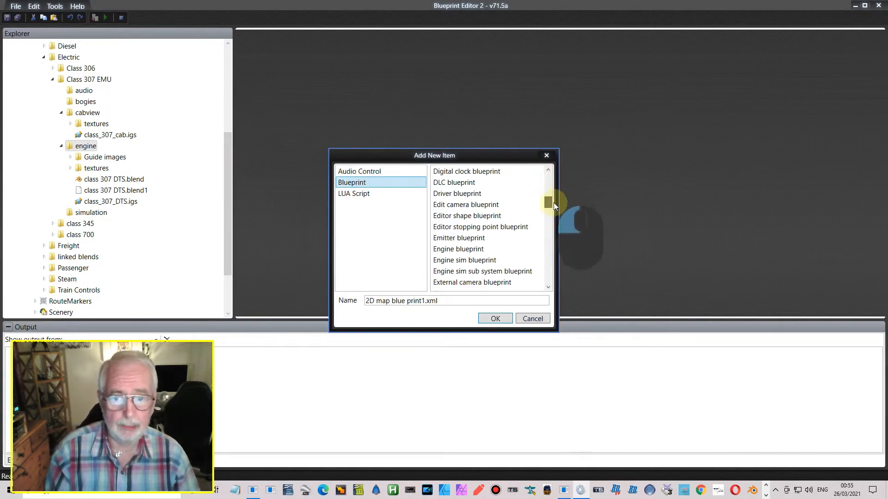
{"action": "left_click", "coordinate": [457, 249]}
Name the new engine blueprint file class_307_emu_dts.xml and create it.
{"action": "left_click_drag", "start_coordinate": [421, 301], "coordinate": [295, 288]}
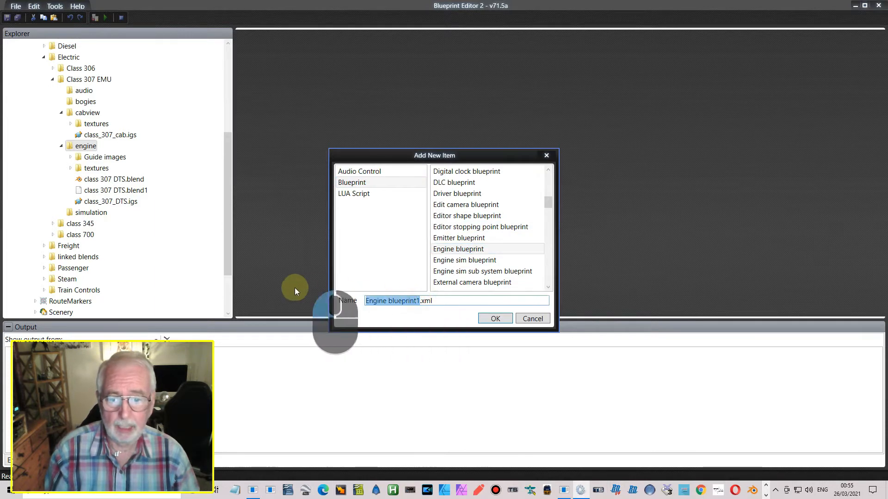
{"action": "type", "text": "class"}
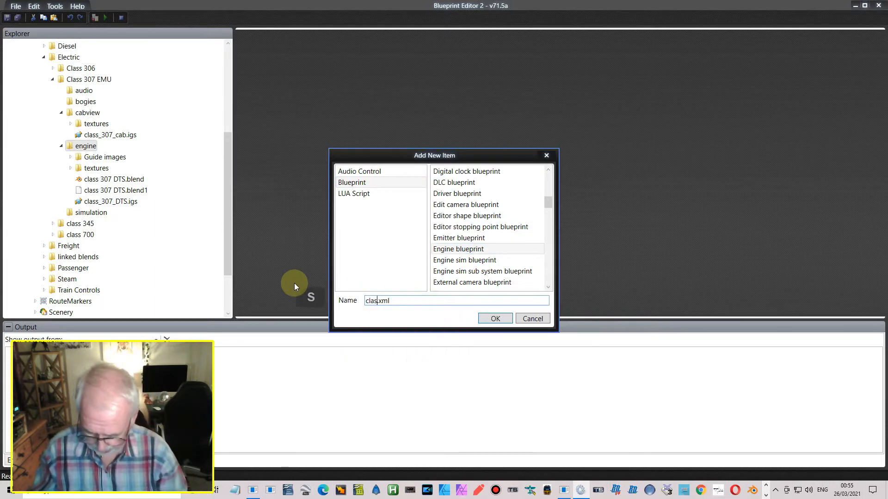
{"action": "type", "text": "_30"}
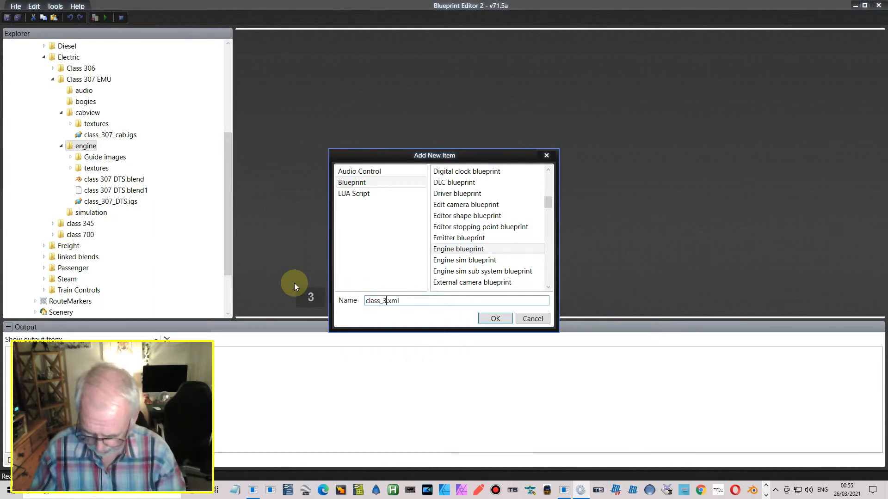
{"action": "type", "text": "7_"}
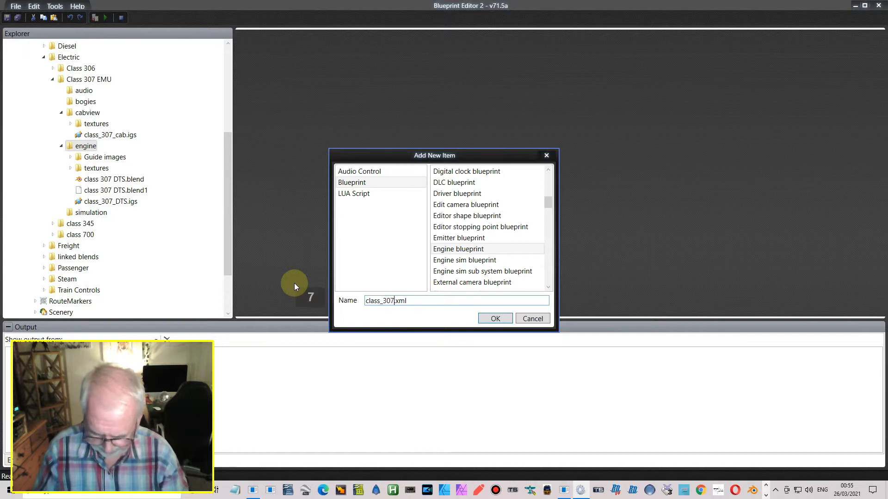
{"action": "type", "text": "dts_emu"}
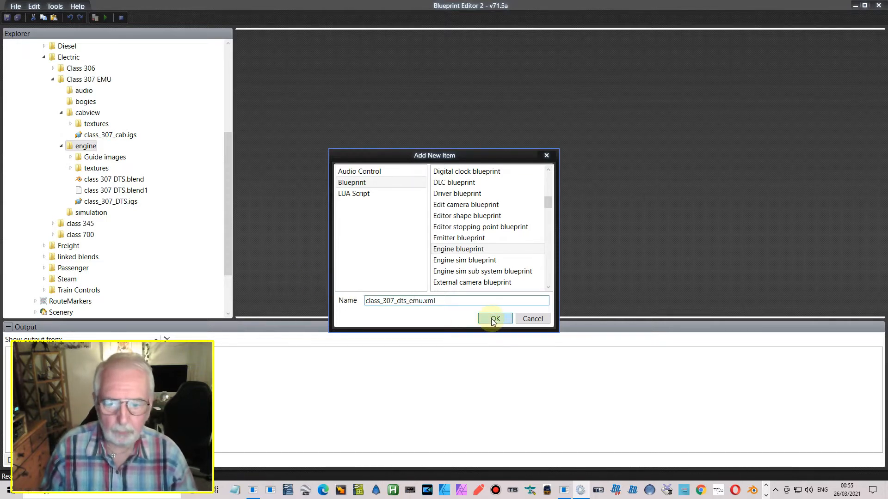
{"action": "left_click", "coordinate": [397, 301]}
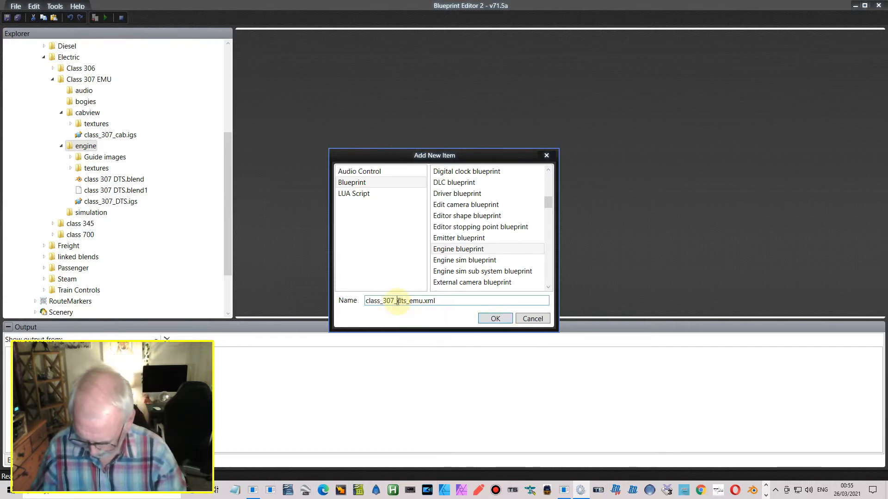
{"action": "type", "text": "emu_"}
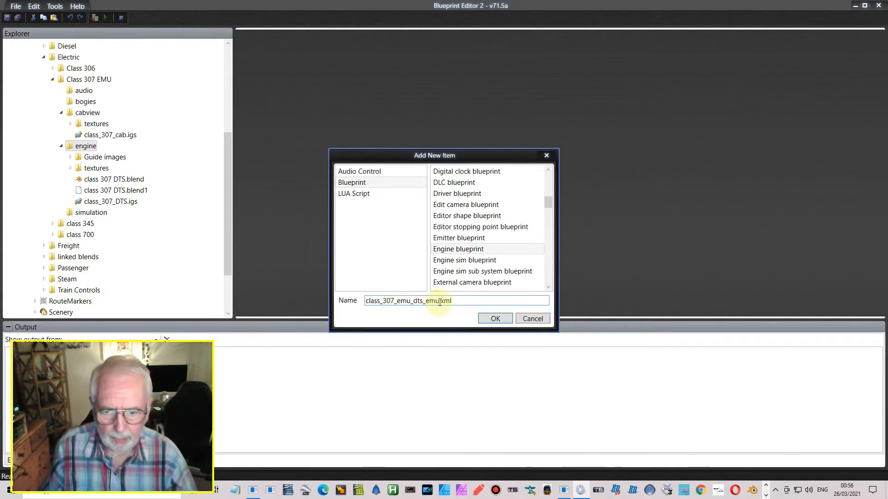
{"action": "key", "text": "BackSpace"}
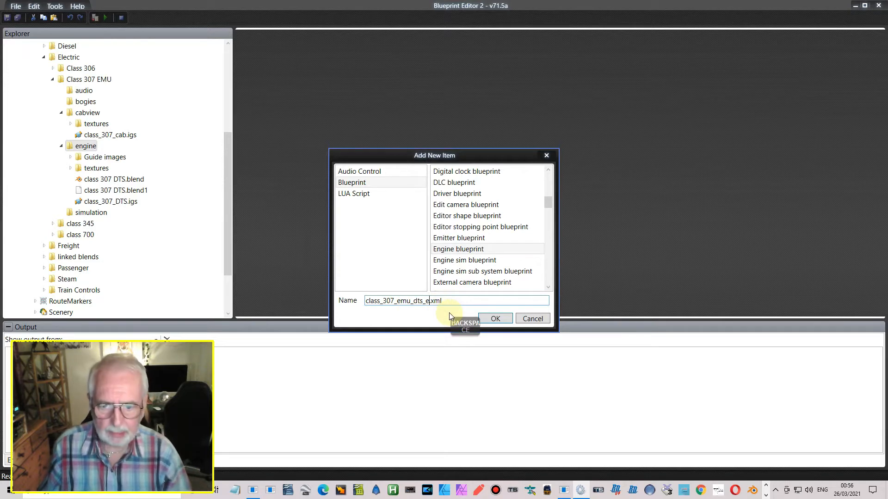
{"action": "key", "text": "Return"}
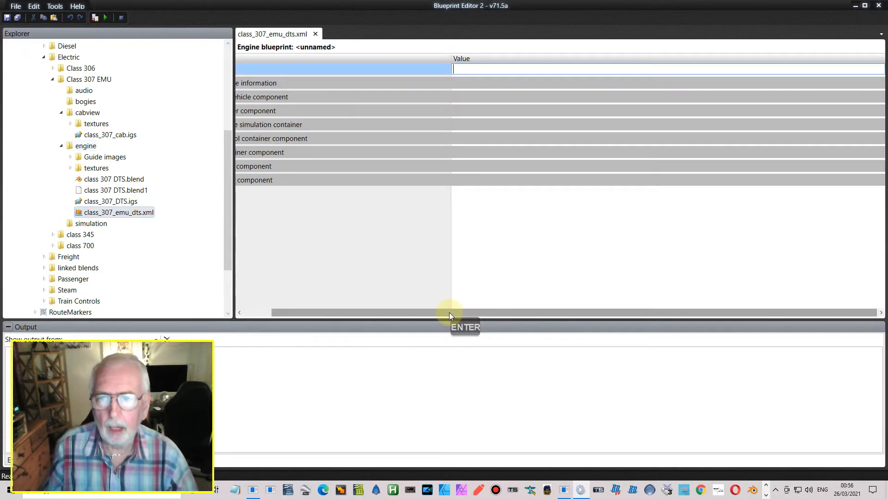
Set the engine blueprint's Name value to "TNM - Class 307 EMU (DTS)".
{"action": "left_click", "coordinate": [475, 69]}
{"action": "type", "text": "TNM"}
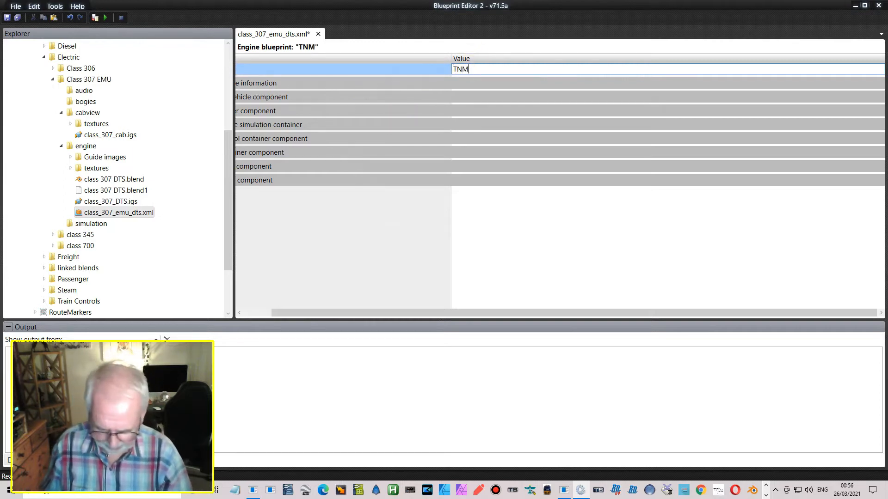
{"action": "type", "text": " - "}
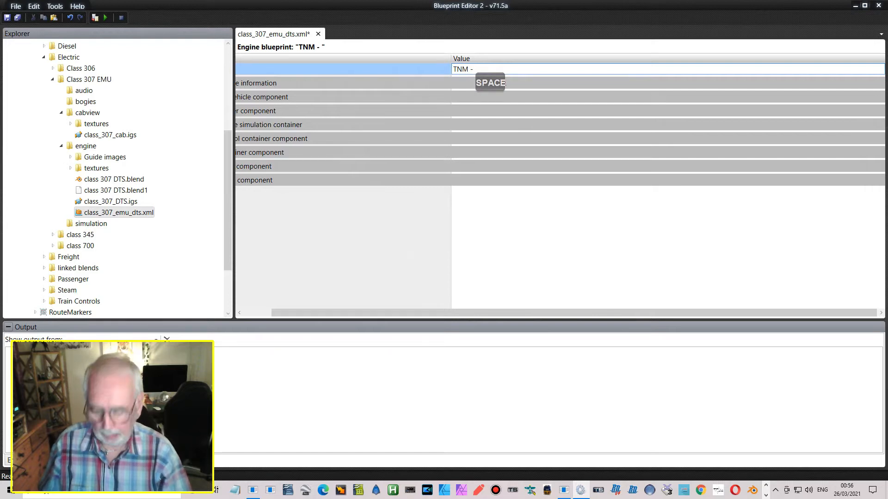
{"action": "type", "text": "Class 307 EMU"}
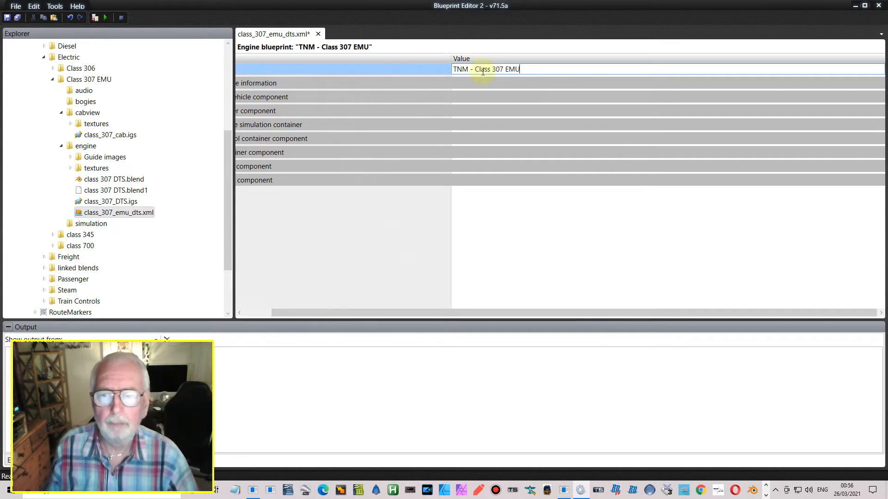
{"action": "left_click", "coordinate": [508, 70]}
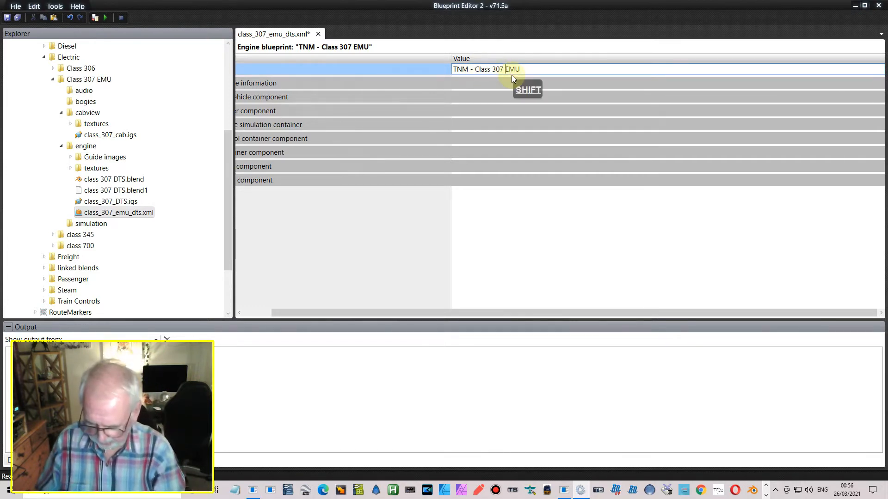
{"action": "type", "text": "DTS"}
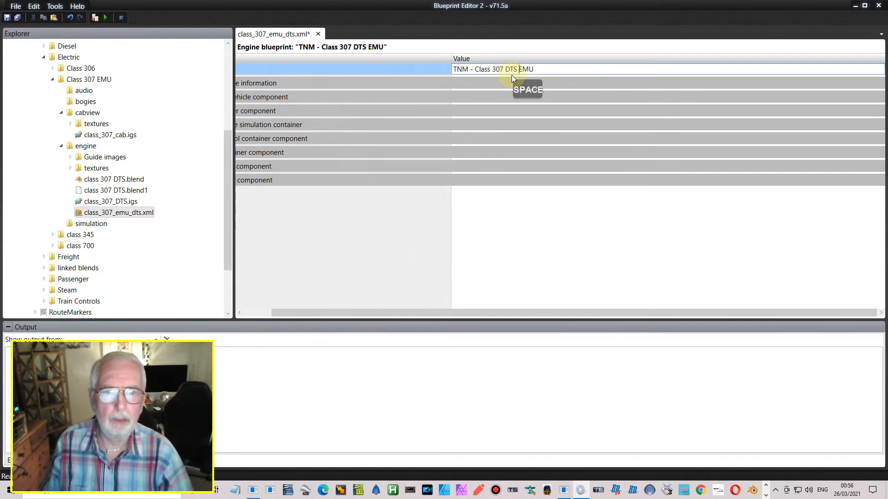
{"action": "left_click", "coordinate": [508, 70]}
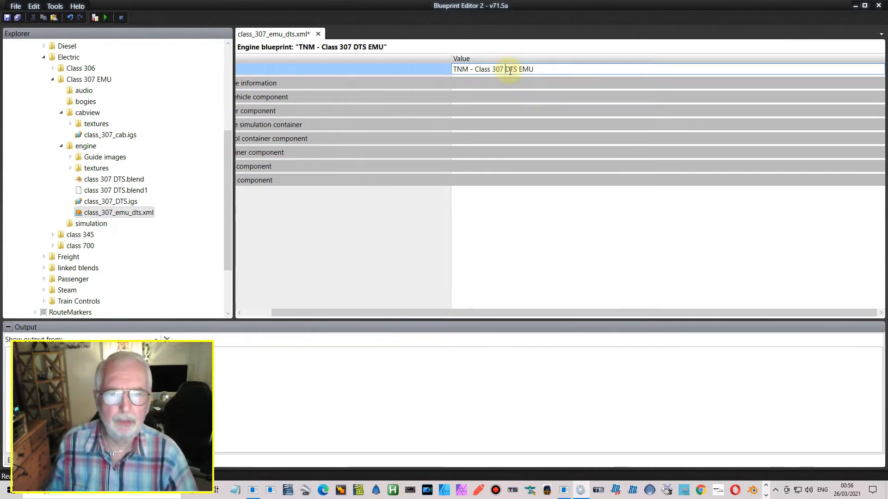
{"action": "type", "text": "EMU"}
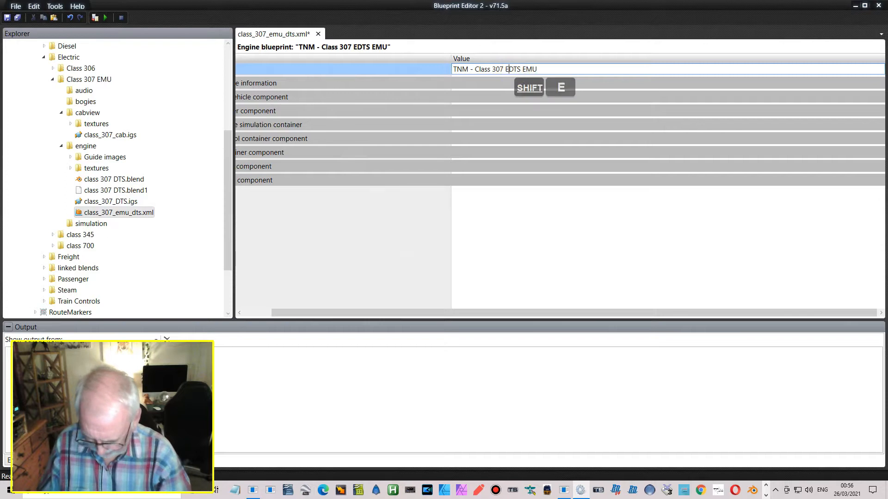
{"action": "type", "text": " ("}
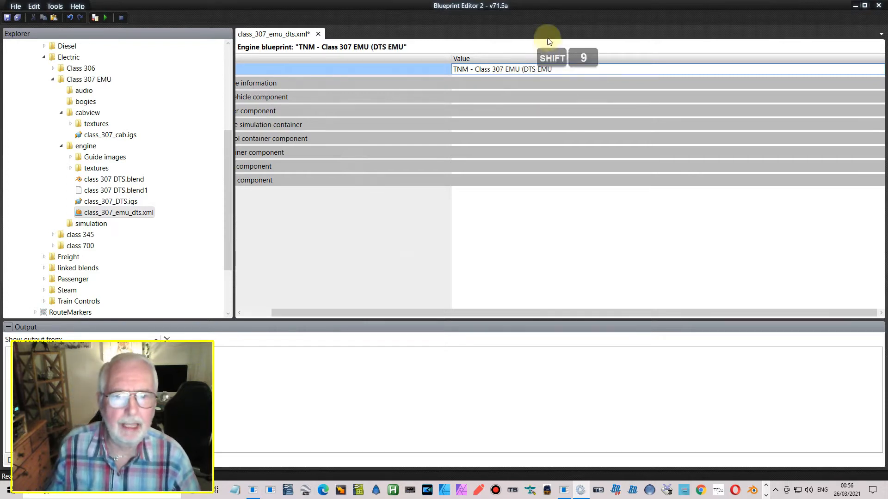
{"action": "left_click_drag", "start_coordinate": [552, 69], "coordinate": [536, 71]}
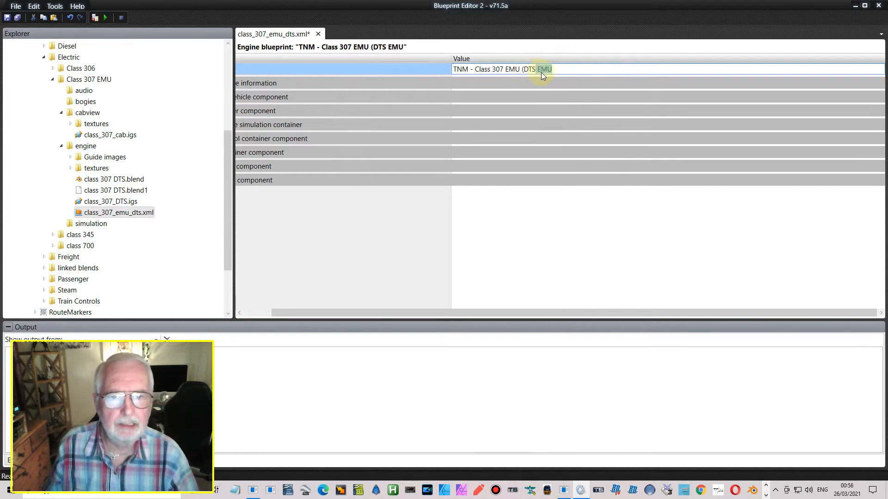
{"action": "type", "text": ")"}
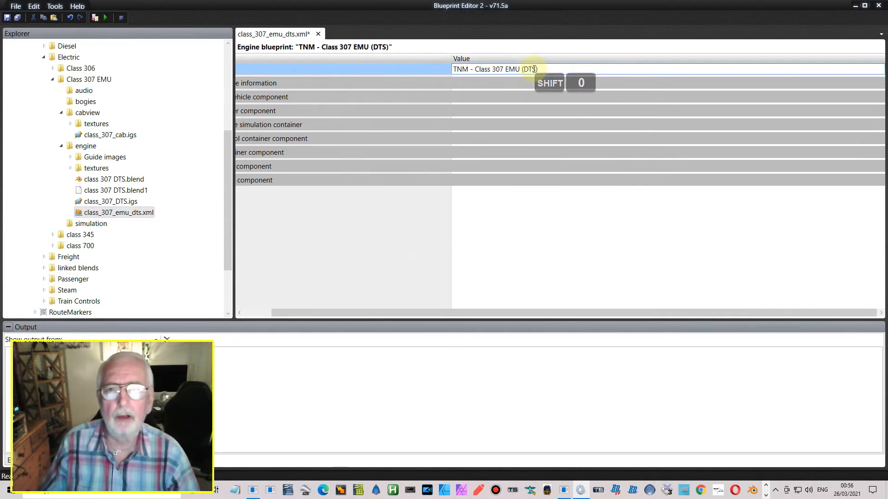
Expand the Browse information section and its Display name languages.
{"action": "left_click_drag", "start_coordinate": [369, 314], "coordinate": [340, 313]}
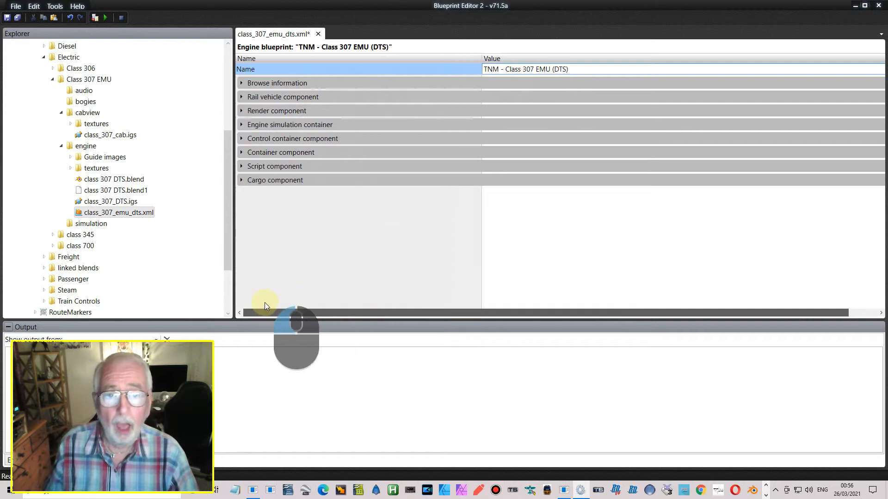
{"action": "left_click", "coordinate": [240, 83]}
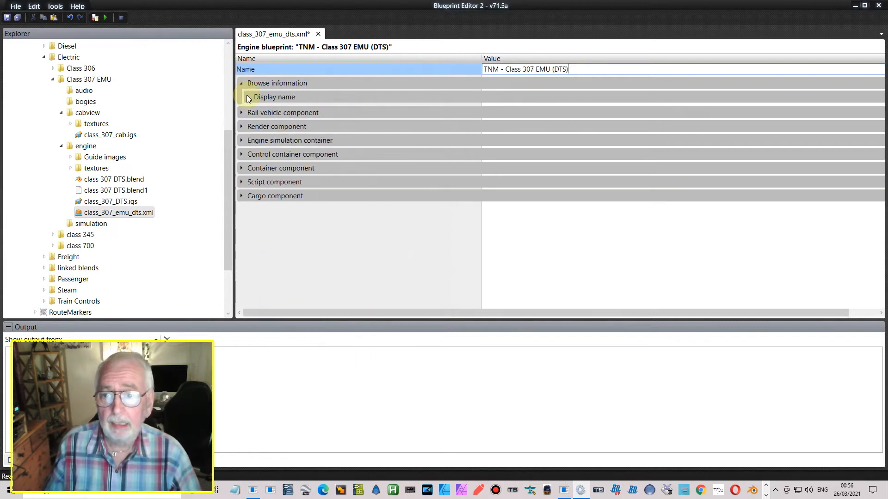
{"action": "left_click", "coordinate": [247, 97]}
Copy the whole text of the engine blueprint's Name value.
{"action": "left_click_drag", "start_coordinate": [583, 67], "coordinate": [483, 69]}
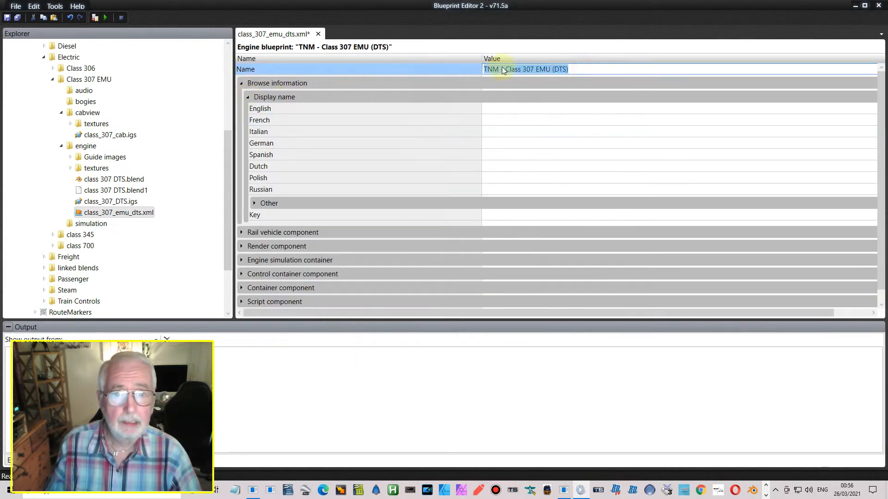
{"action": "right_click", "coordinate": [538, 69]}
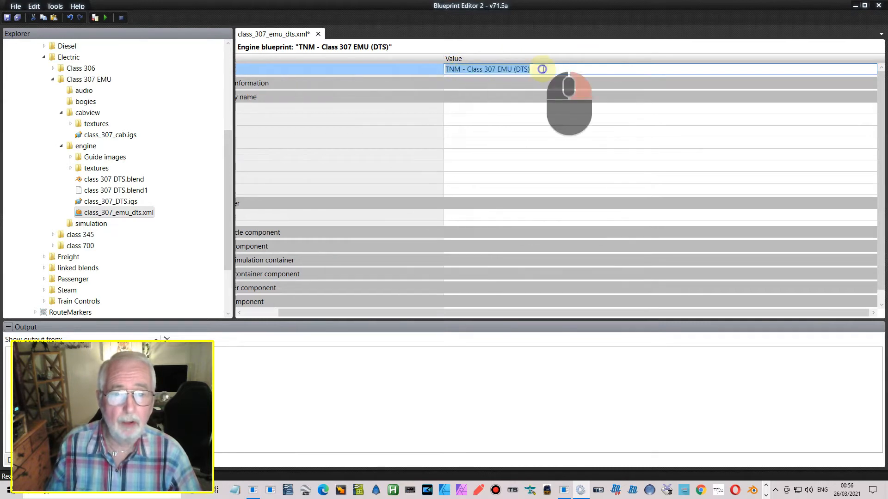
{"action": "left_click", "coordinate": [536, 69]}
{"action": "left_click_drag", "start_coordinate": [536, 68], "coordinate": [419, 68]}
{"action": "key", "text": "super+c"}
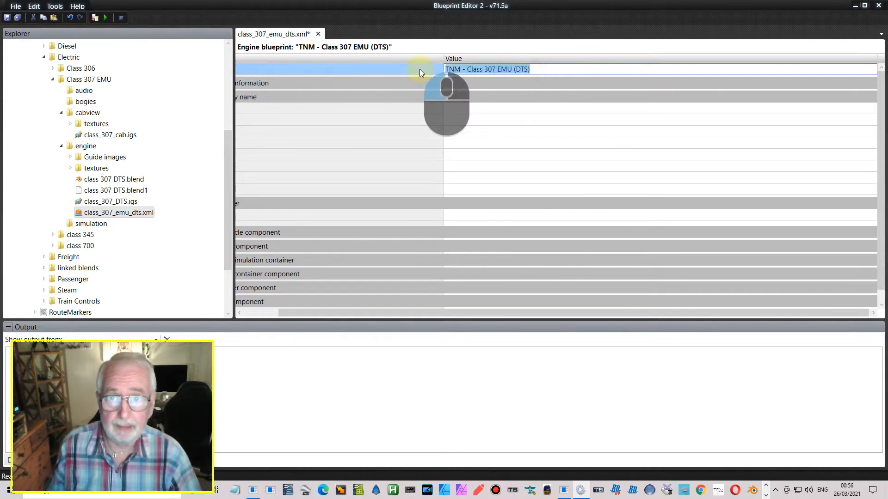
{"action": "right_click", "coordinate": [464, 71]}
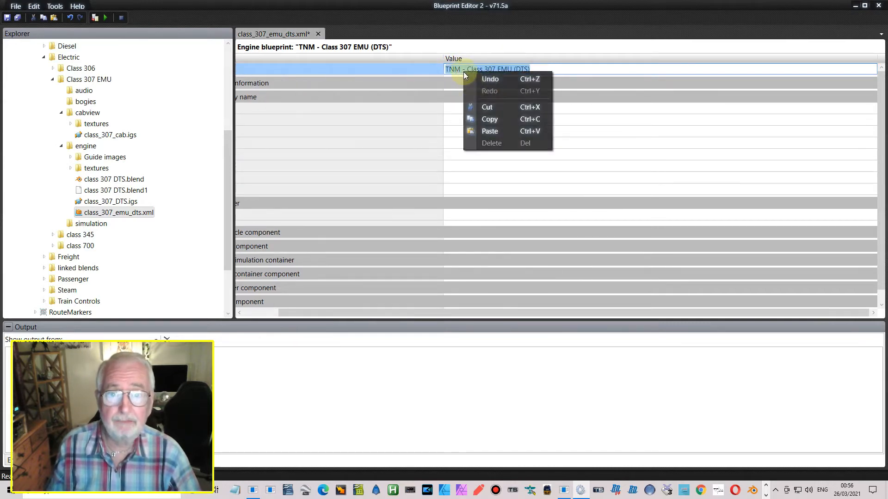
{"action": "left_click", "coordinate": [489, 118]}
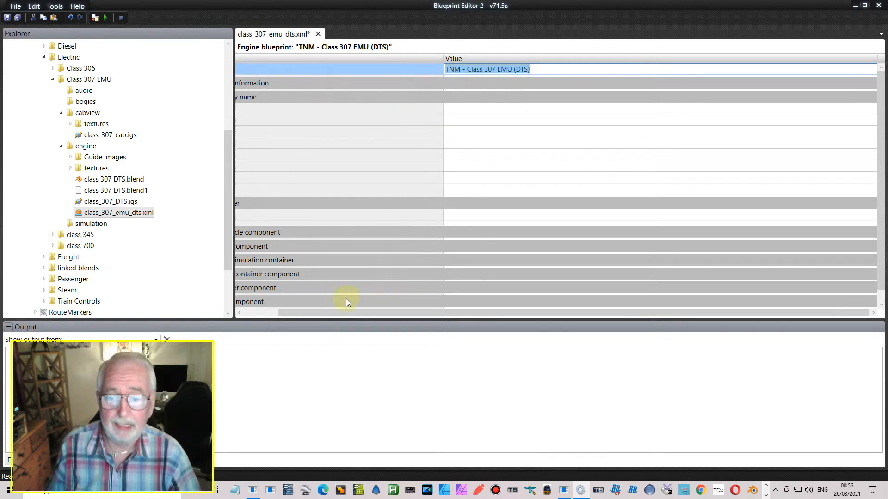
Paste the copied name "TNM - Class 307 EMU (DTS)" into the English display name.
{"action": "left_click_drag", "start_coordinate": [323, 313], "coordinate": [288, 313]}
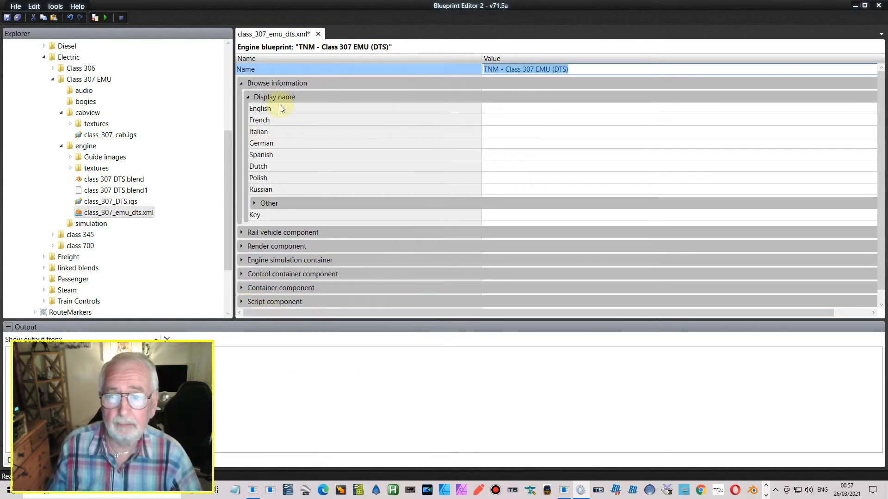
{"action": "left_click", "coordinate": [487, 109]}
{"action": "right_click", "coordinate": [487, 109]}
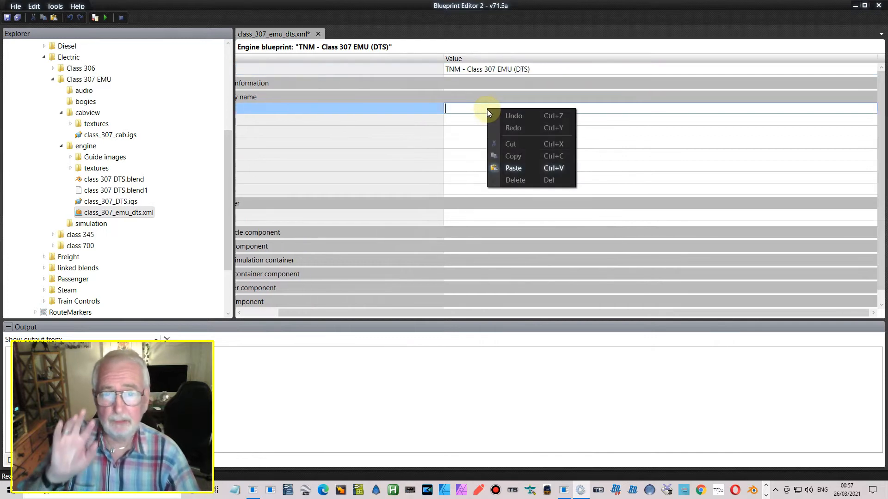
{"action": "left_click", "coordinate": [514, 168]}
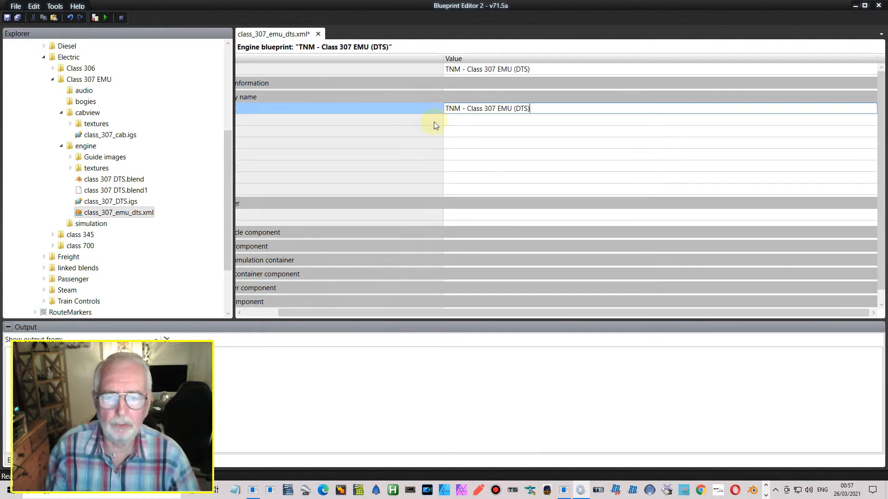
Remove the "TNM - " prefix from the blueprint's Name value, leaving "Class 307 EMU (DTS)".
{"action": "left_click_drag", "start_coordinate": [469, 69], "coordinate": [399, 70]}
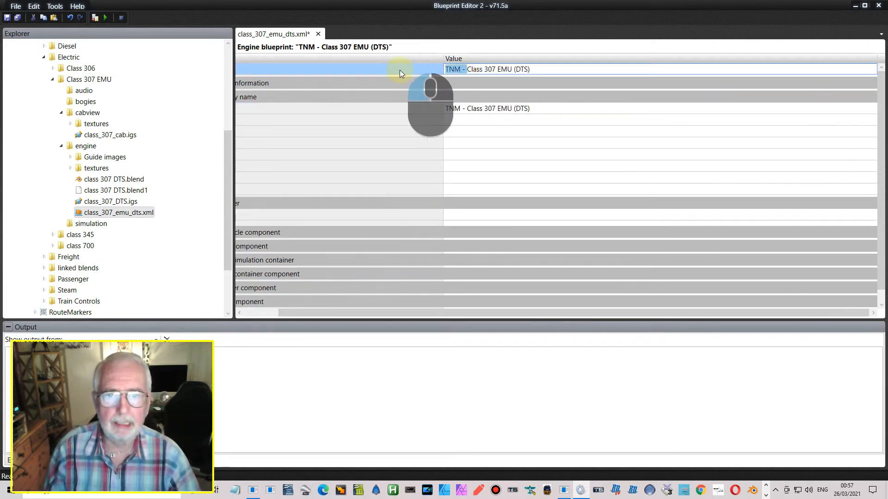
{"action": "key", "text": "BackSpace"}
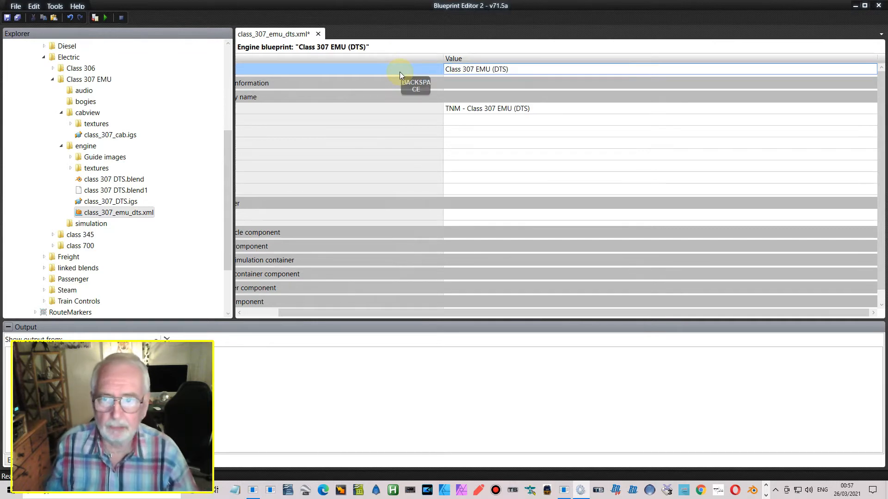
{"action": "left_click_drag", "start_coordinate": [324, 315], "coordinate": [265, 306]}
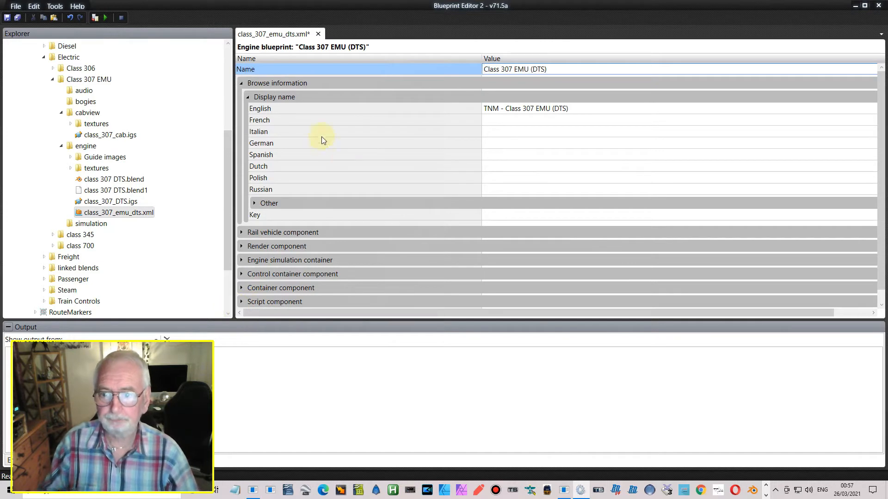
Expand the Rail vehicle component section down to its coupling, mass and pivot properties.
{"action": "scroll", "coordinate": [324, 148], "scroll_direction": "down", "scroll_amount": 1}
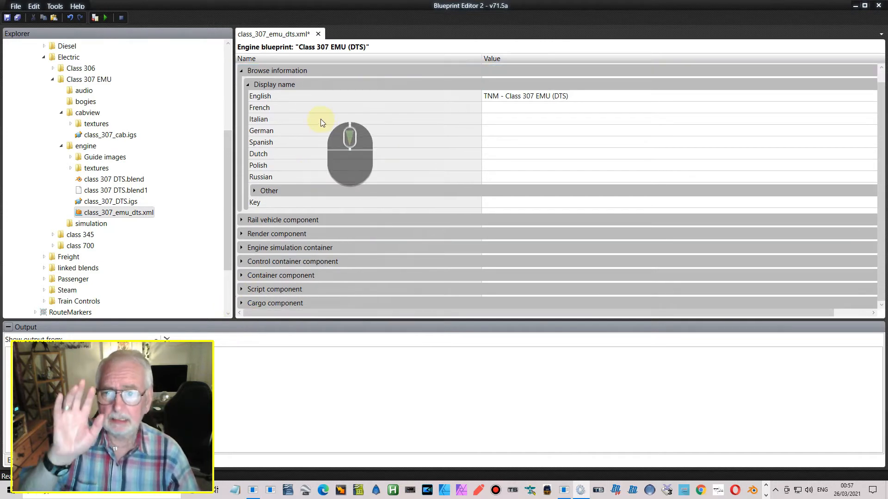
{"action": "left_click", "coordinate": [241, 220]}
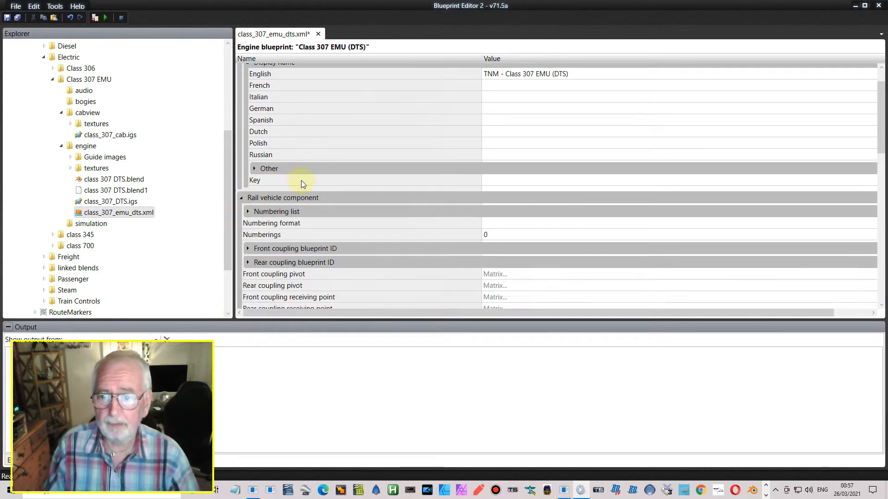
{"action": "scroll", "coordinate": [301, 181], "scroll_direction": "down", "scroll_amount": 3}
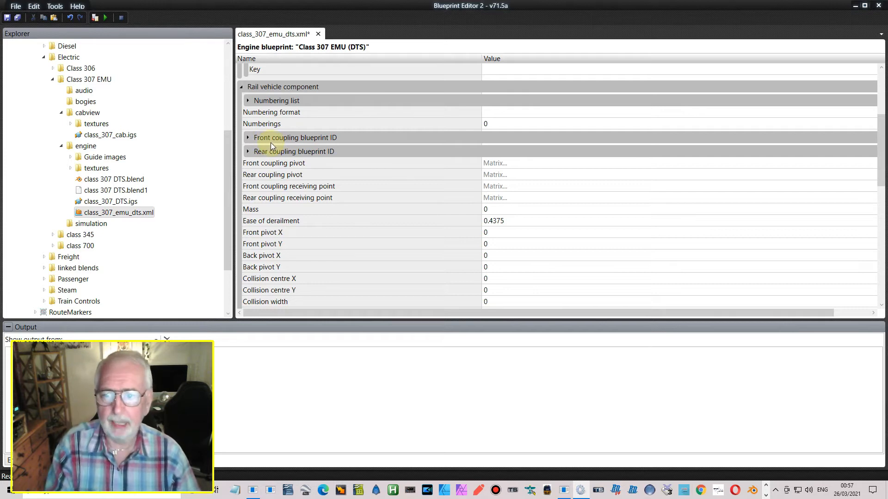
View the Front coupling pivot matrix and close it without changing its values.
{"action": "left_click", "coordinate": [494, 175]}
{"action": "left_click", "coordinate": [498, 166]}
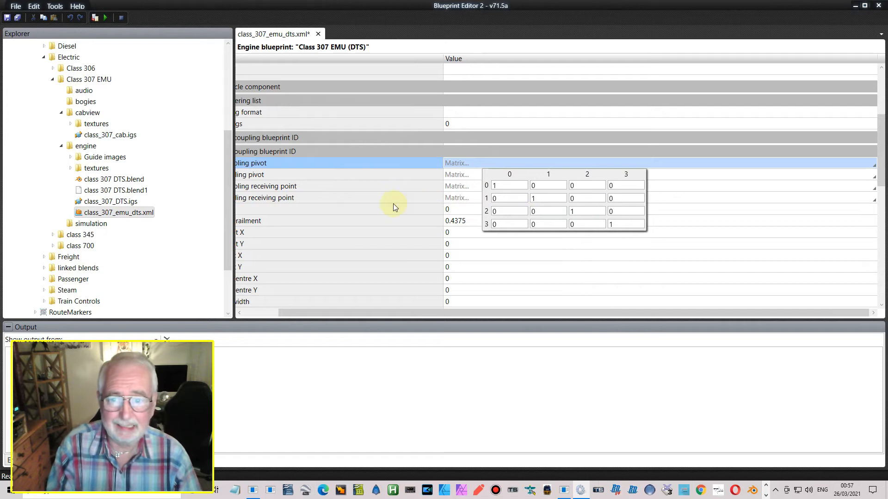
{"action": "left_click", "coordinate": [368, 191]}
{"action": "left_click_drag", "start_coordinate": [430, 313], "coordinate": [308, 307]}
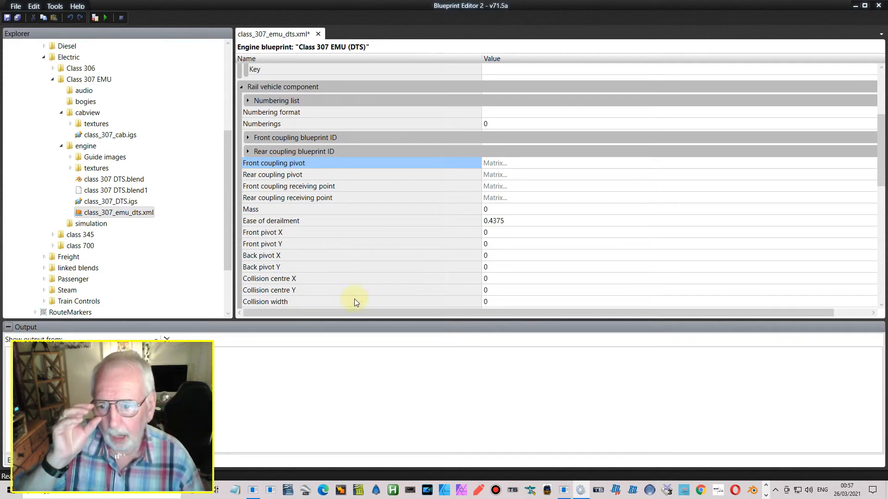
Set the rail vehicle's Mass to 80.
{"action": "left_click", "coordinate": [485, 212]}
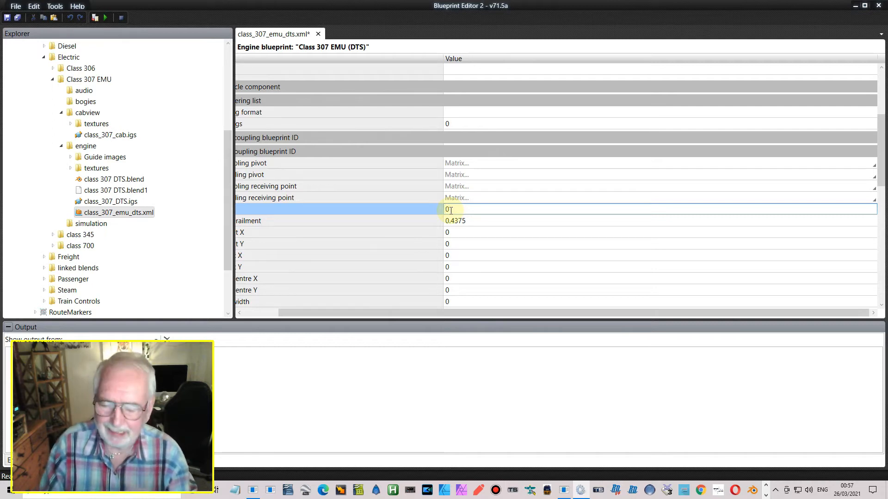
{"action": "type", "text": "8"}
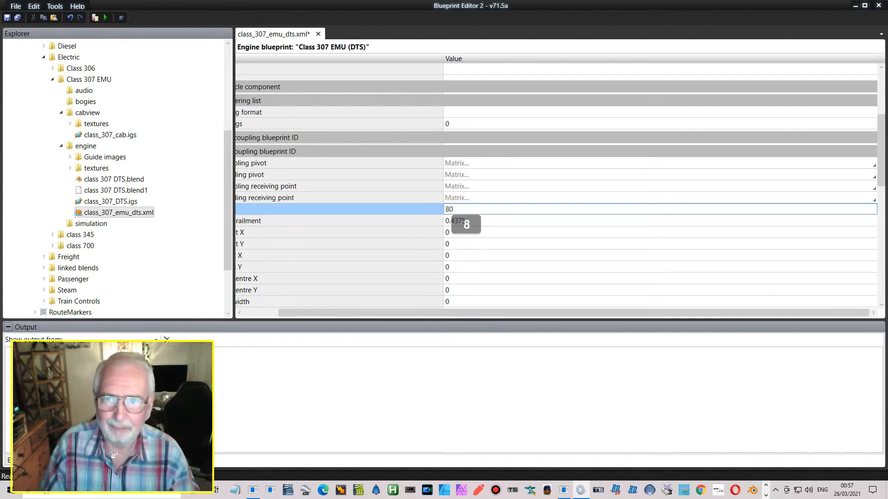
{"action": "key", "text": "Return"}
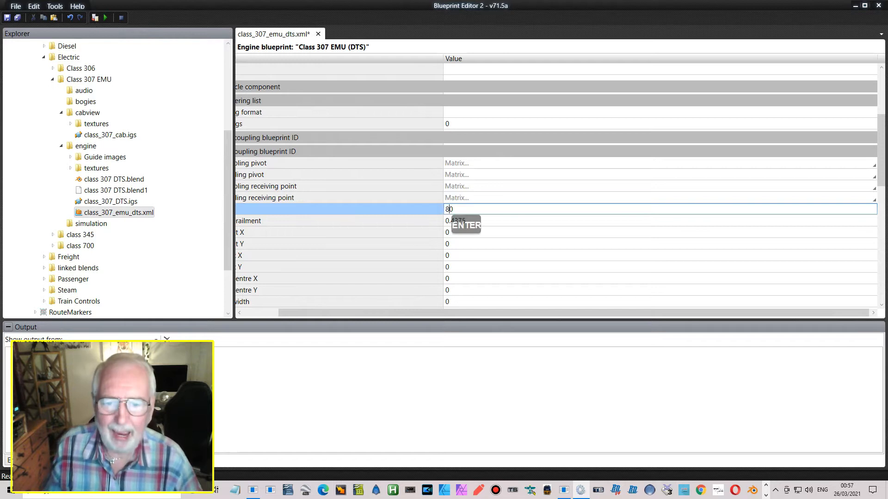
{"action": "left_click_drag", "start_coordinate": [366, 313], "coordinate": [305, 291]}
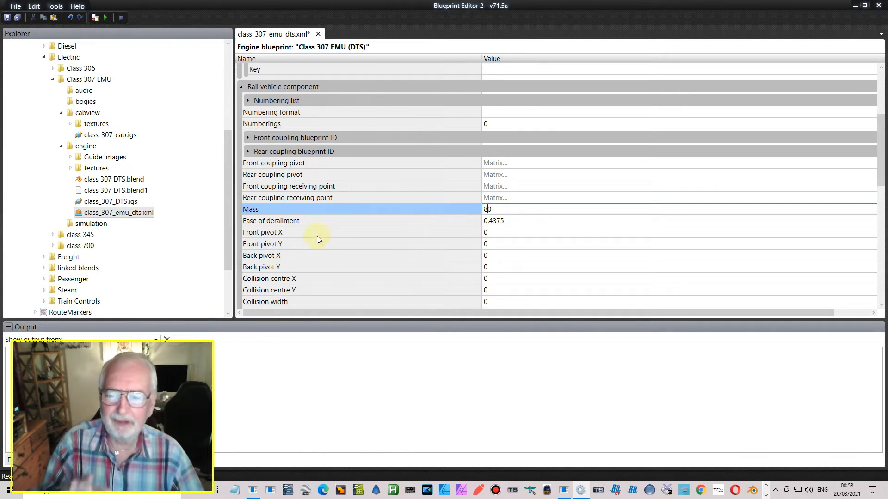
Switch to Blender, select the measure_pivot x_f empty and check its buffer-end location in the right orthographic view.
{"action": "scroll", "coordinate": [330, 254], "scroll_direction": "down", "scroll_amount": 2}
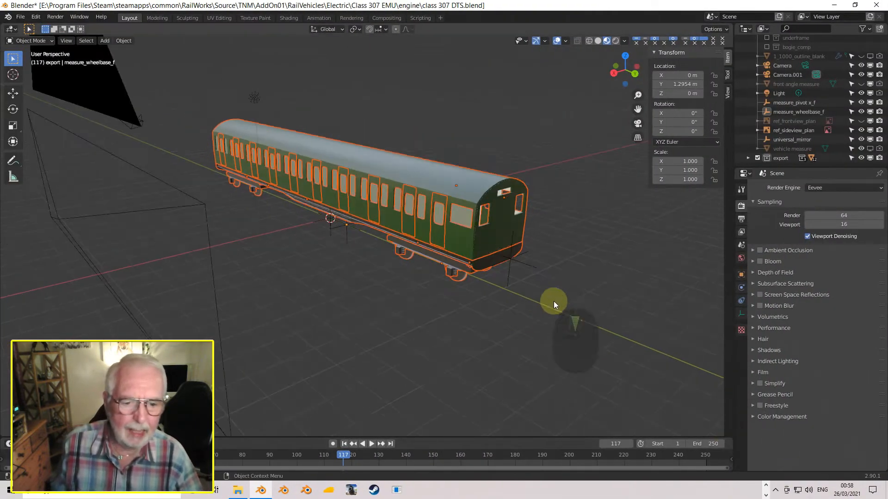
{"action": "middle_click_drag", "start_coordinate": [554, 301], "coordinate": [535, 204]}
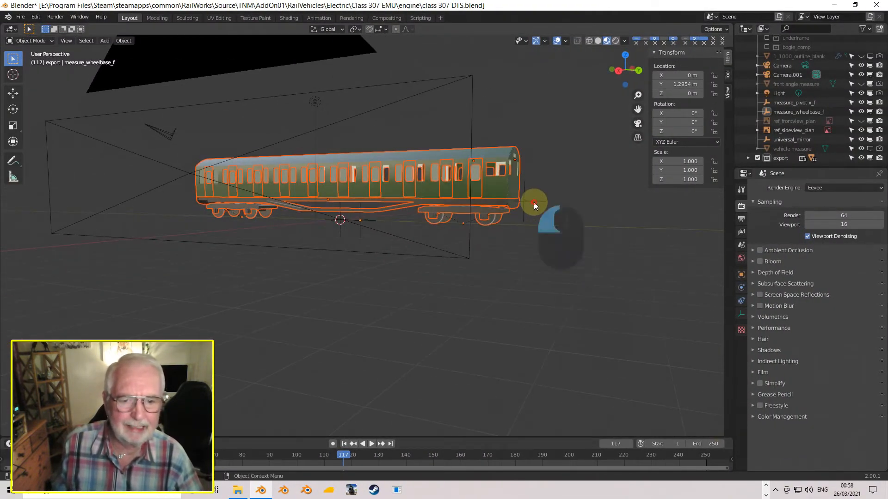
{"action": "left_click", "coordinate": [533, 204]}
{"action": "scroll", "coordinate": [547, 213], "scroll_direction": "up", "scroll_amount": 4}
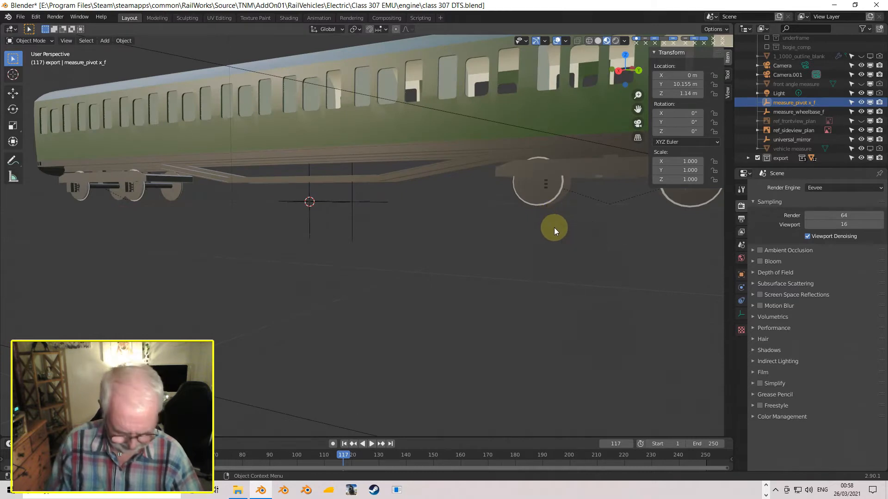
{"action": "key", "text": "KP_3"}
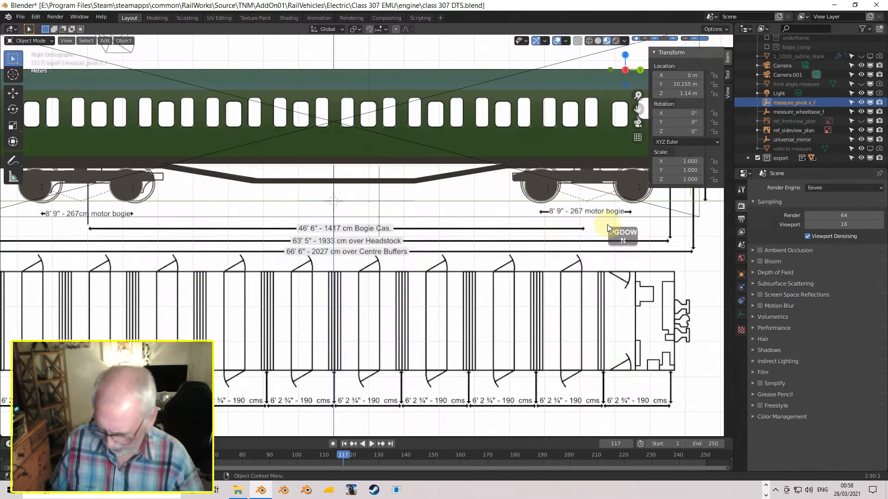
{"action": "scroll", "coordinate": [578, 232], "scroll_direction": "up", "scroll_amount": 6}
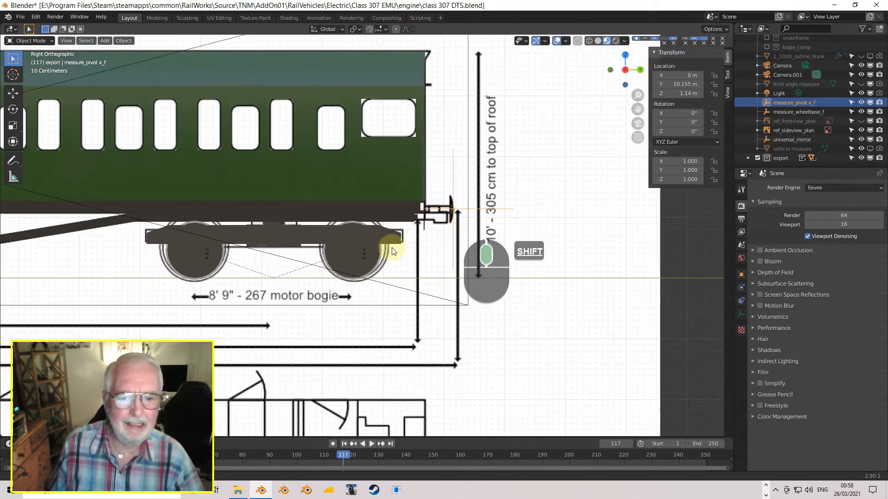
{"action": "scroll", "coordinate": [405, 241], "scroll_direction": "up", "scroll_amount": 3}
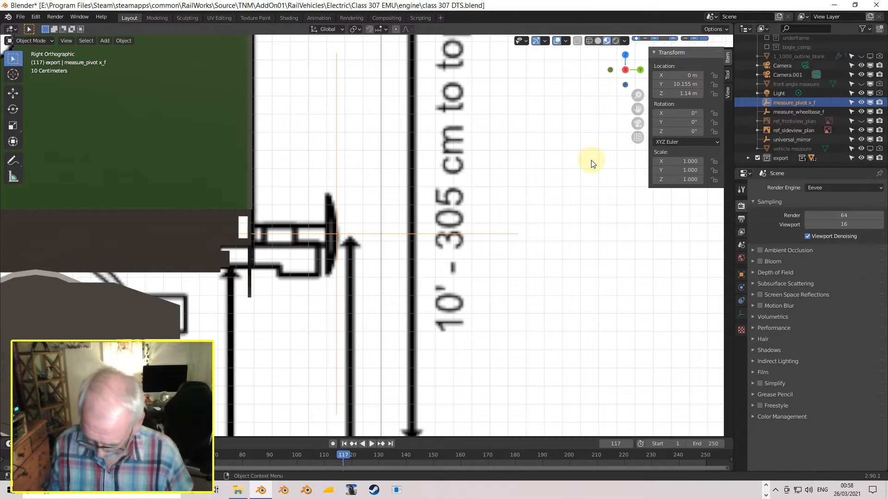
Return to Blueprint Editor 2 and set Front pivot X to 10.155.
{"action": "key", "text": "ctrl+super+Right"}
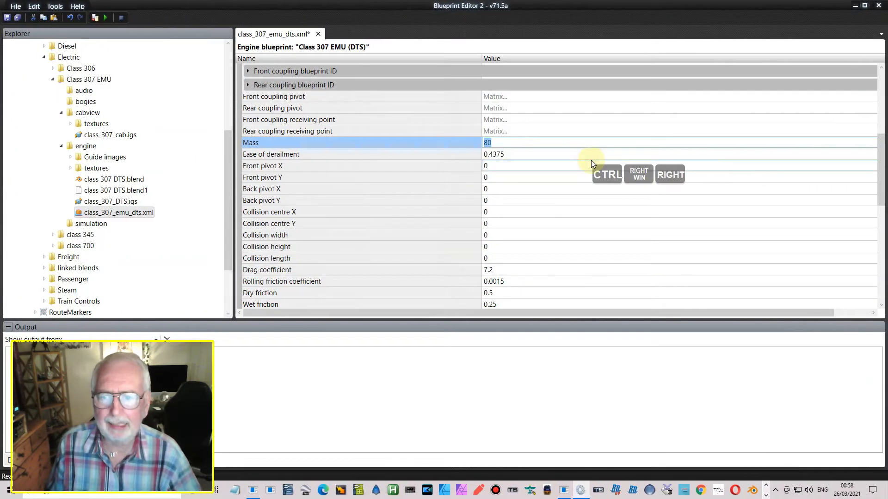
{"action": "left_click", "coordinate": [491, 166]}
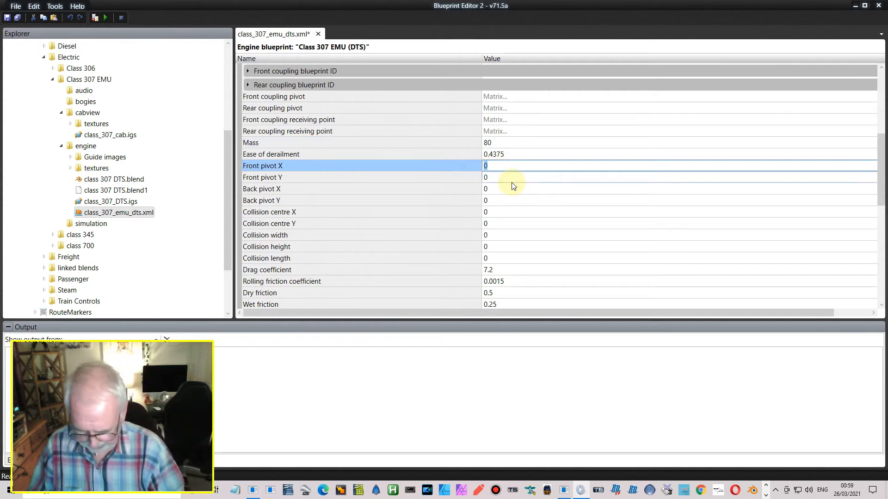
{"action": "type", "text": "10.1"}
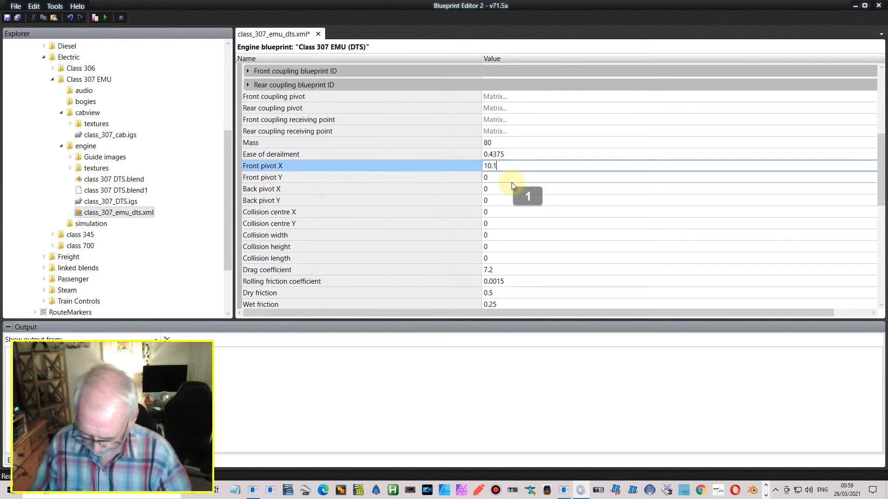
{"action": "type", "text": "55"}
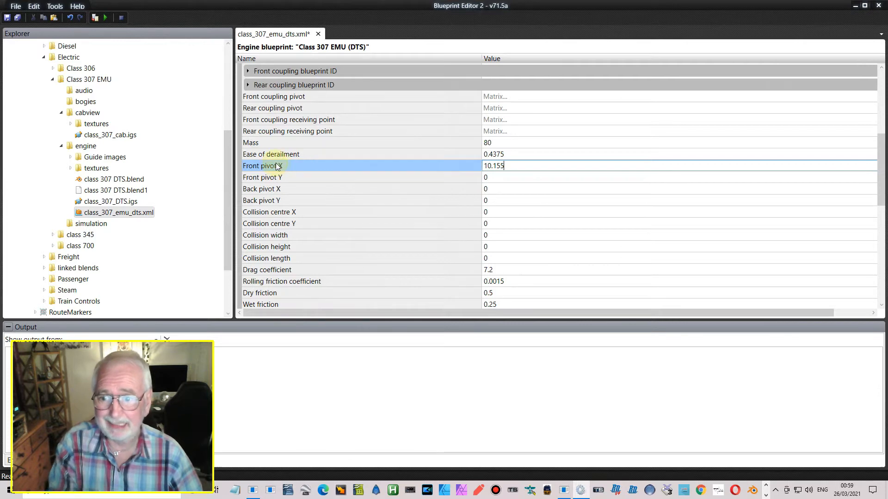
Check the measure_pivot x_f empty's Z location in Blender and set Front pivot Y to 1.14 in Blueprint Editor 2.
{"action": "left_click", "coordinate": [497, 178]}
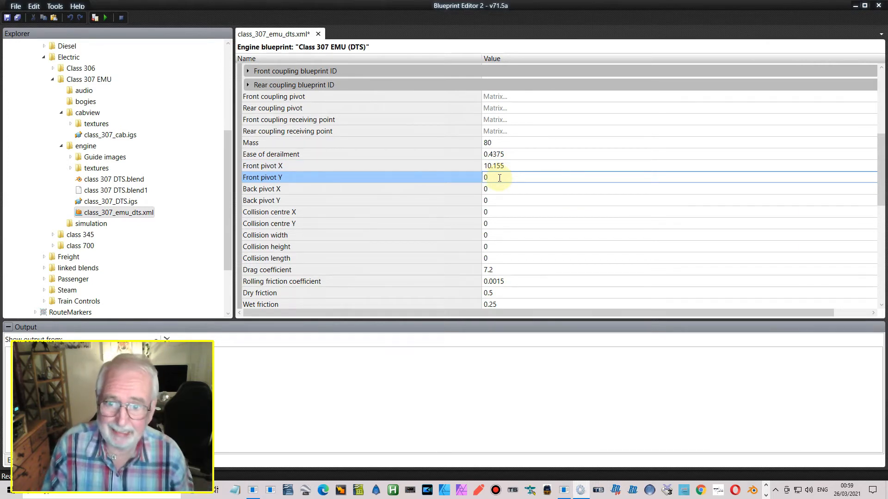
{"action": "double_click", "coordinate": [494, 176]}
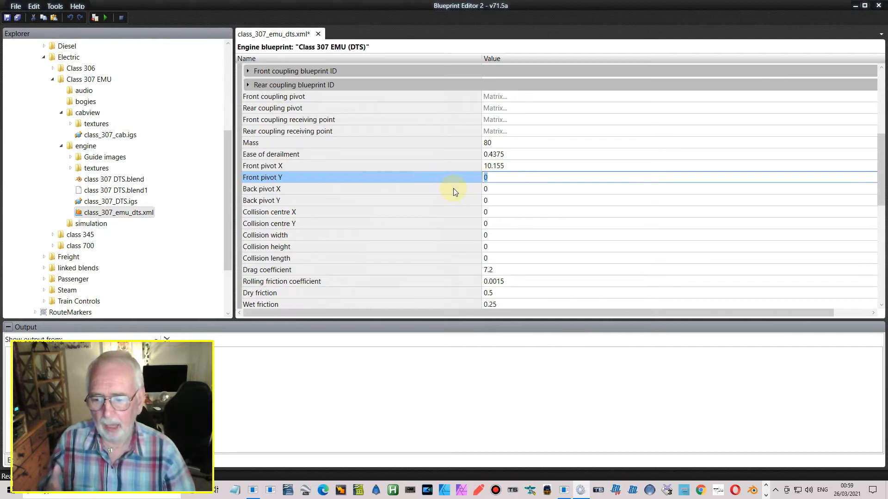
{"action": "key", "text": "ctrl+super"}
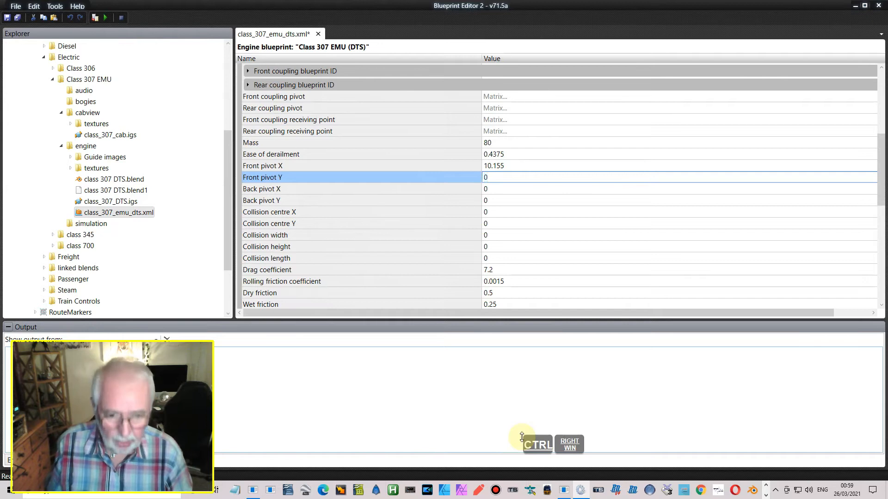
{"action": "key", "text": "ctrl+super+Left"}
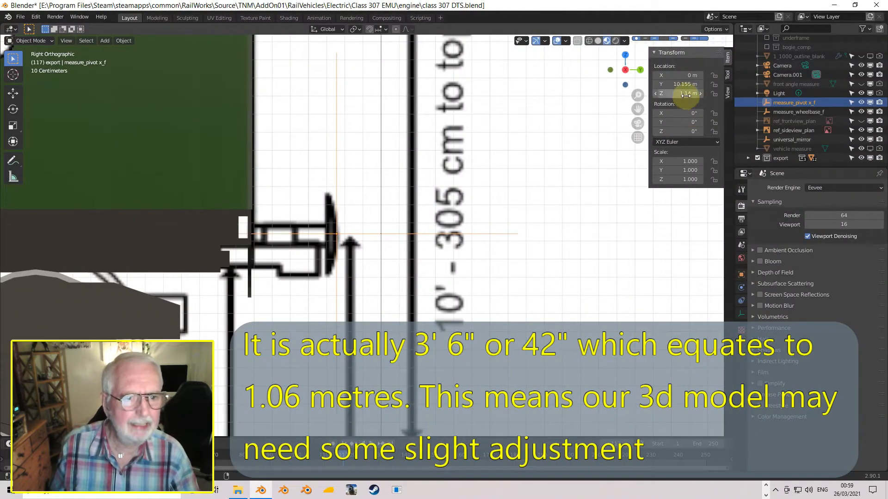
{"action": "key", "text": "ctrl+super+Right"}
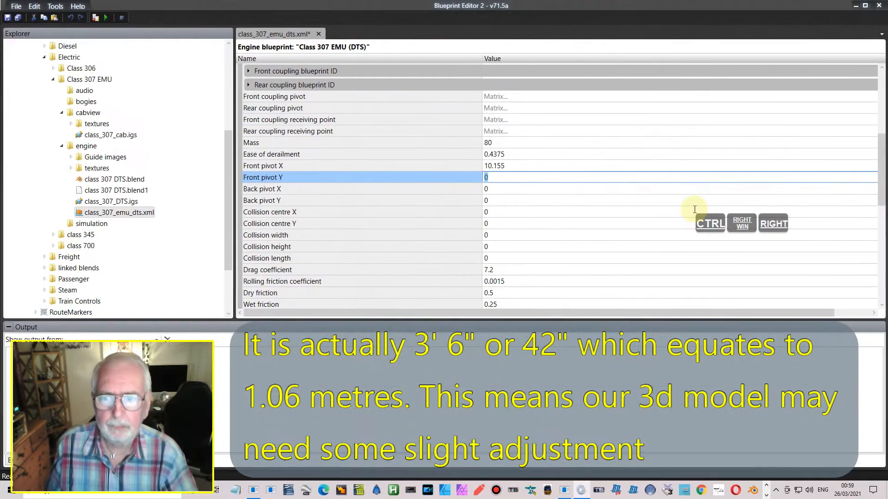
{"action": "type", "text": "1"}
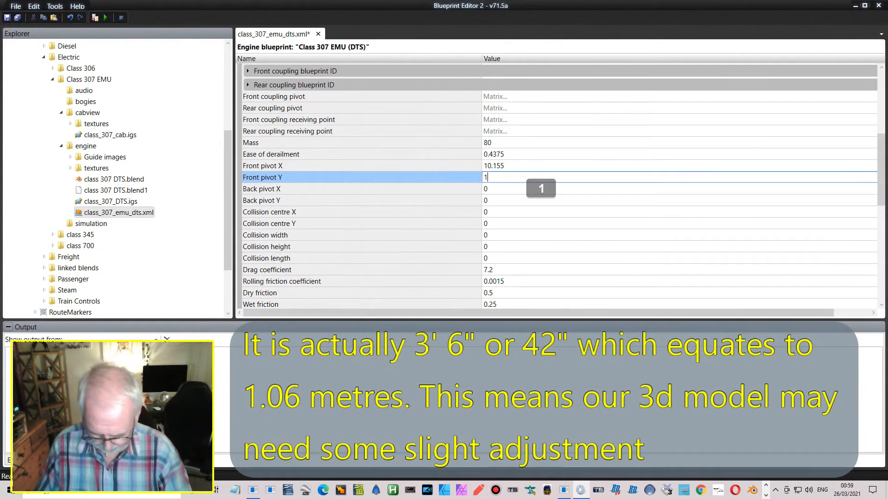
{"action": "type", "text": ".14"}
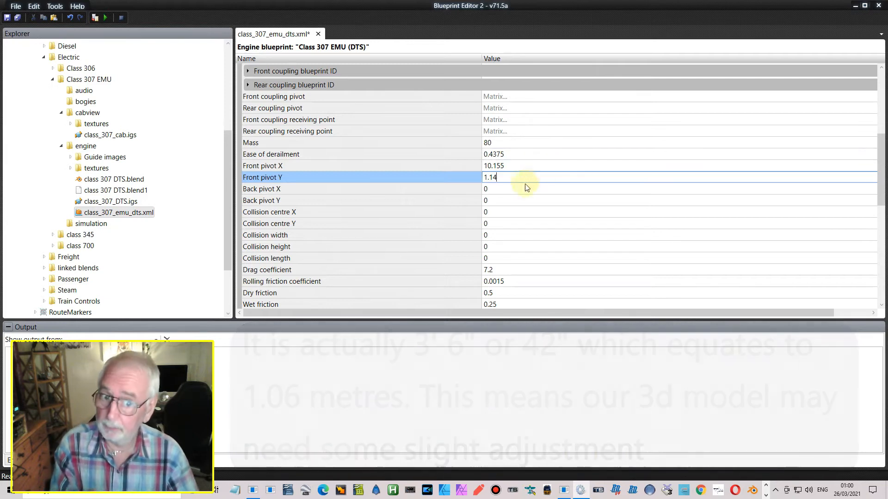
Set Back pivot X to -10.155 in the Class 307 engine blueprint.
{"action": "left_click", "coordinate": [491, 189]}
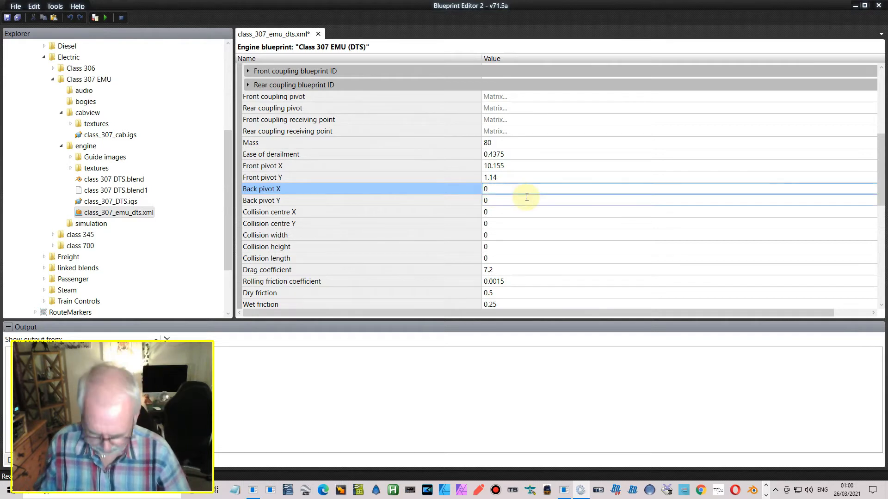
{"action": "type", "text": "-10"}
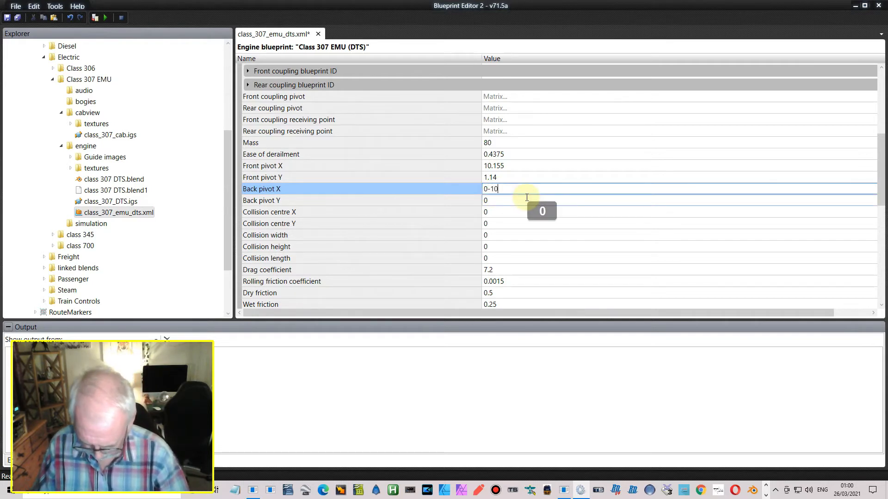
{"action": "type", "text": ".155"}
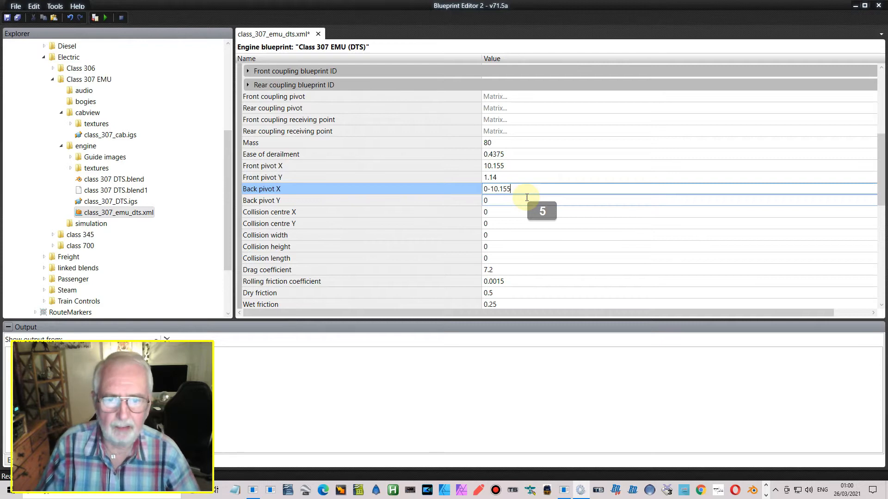
{"action": "left_click", "coordinate": [487, 190]}
{"action": "key", "text": "BackSpace"}
Set Back pivot Y to 1.14, matching the front pivot height.
{"action": "left_click", "coordinate": [481, 200]}
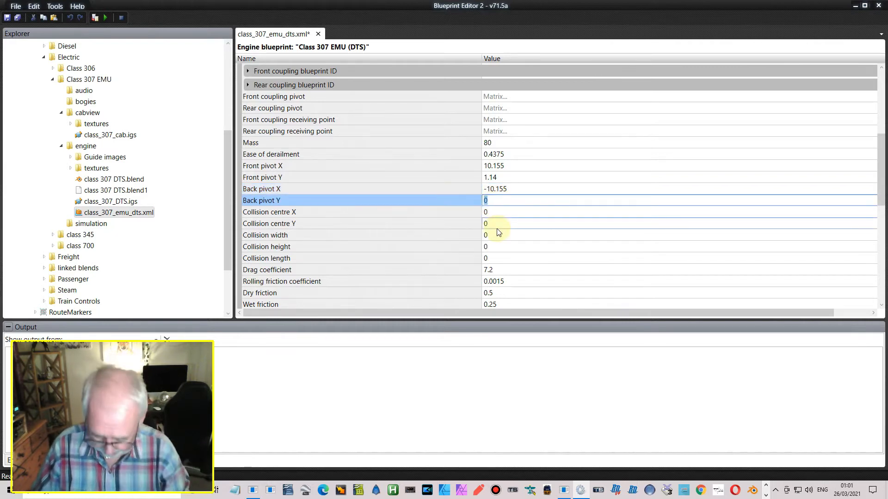
{"action": "type", "text": "1.1"}
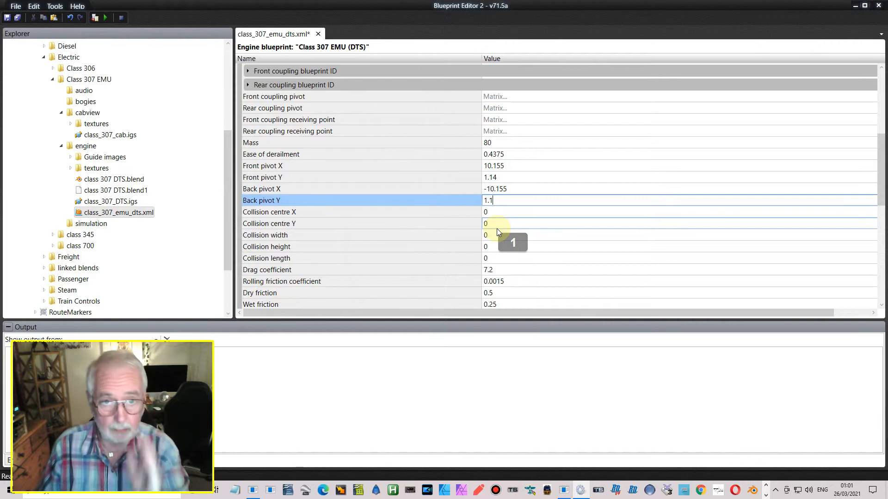
{"action": "type", "text": "14"}
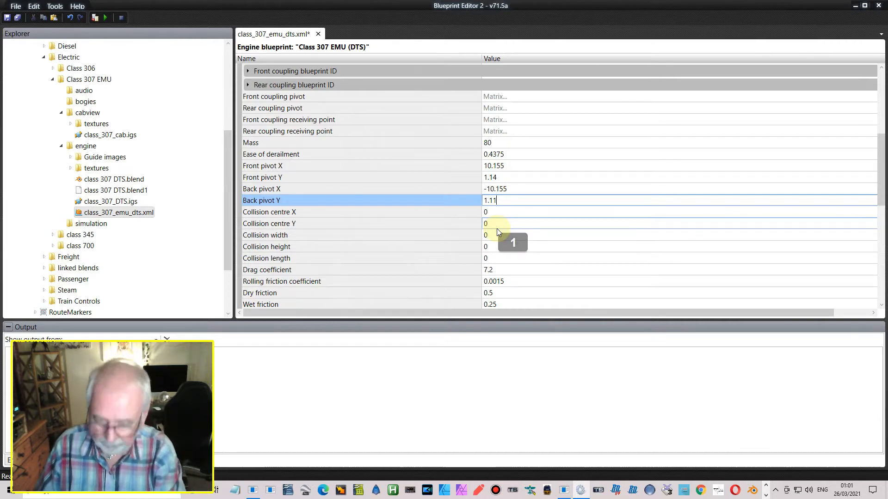
{"action": "left_click", "coordinate": [498, 213]}
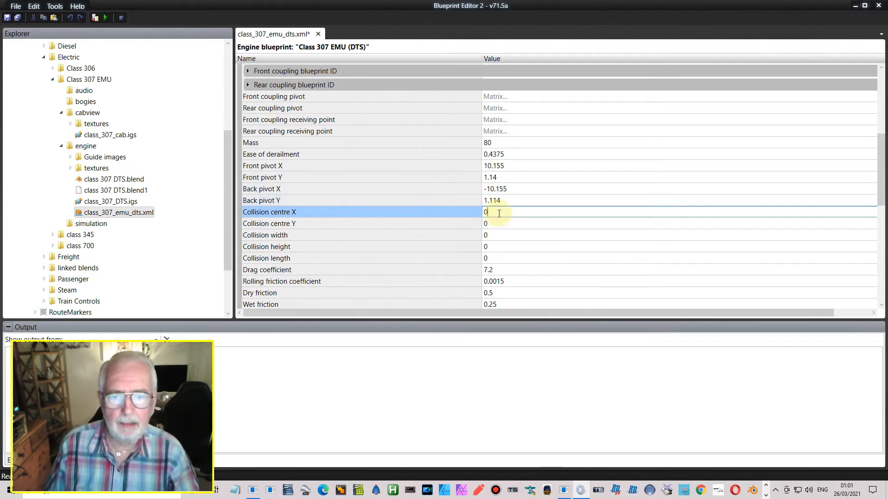
{"action": "left_click", "coordinate": [494, 201]}
{"action": "left_click", "coordinate": [497, 212]}
{"action": "key", "text": "BackSpace"}
{"action": "key", "text": "Return"}
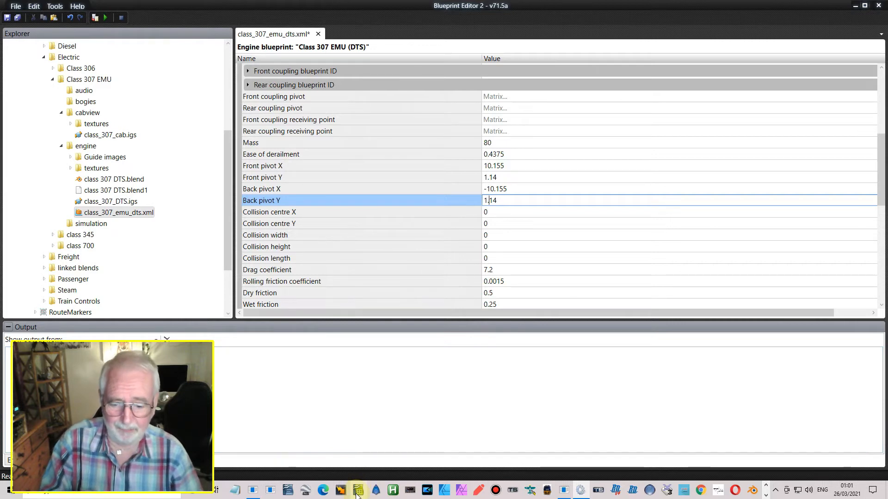
Switch to Chrome and review the pivot and collision value calculator on the christrains.com pivot page.
{"action": "mouse_move", "coordinate": [615, 494]}
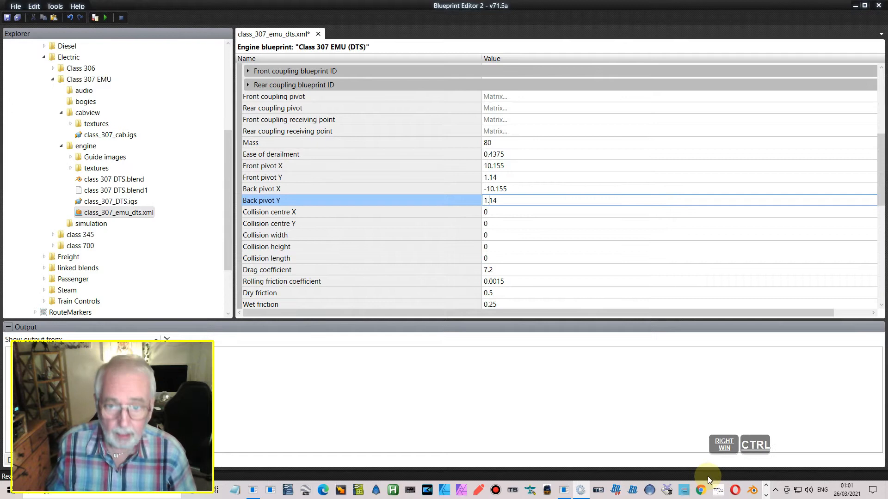
{"action": "key", "text": "ctrl+super+Right"}
{"action": "scroll", "coordinate": [463, 215], "scroll_direction": "up", "scroll_amount": 10}
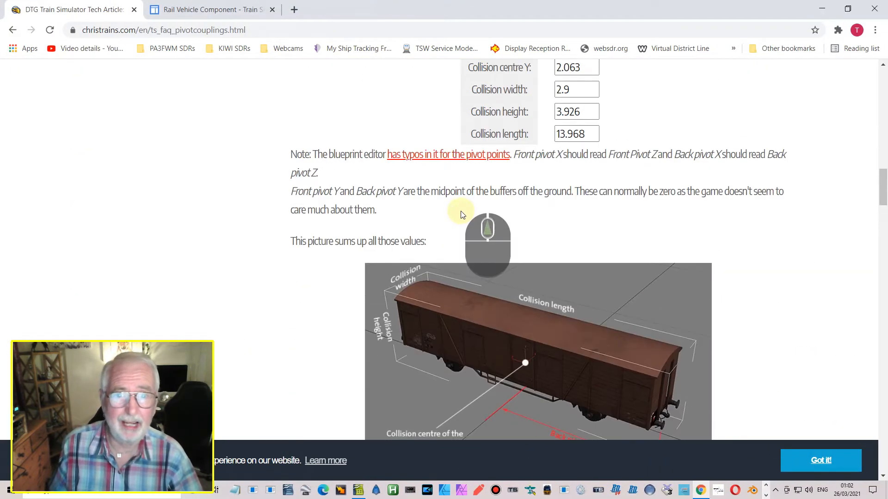
{"action": "scroll", "coordinate": [463, 215], "scroll_direction": "up", "scroll_amount": 1}
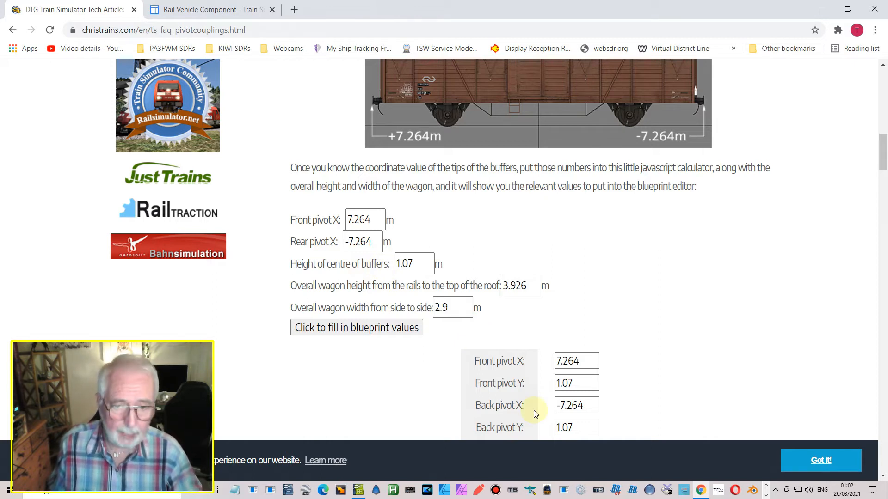
{"action": "scroll", "coordinate": [537, 390], "scroll_direction": "down", "scroll_amount": 3}
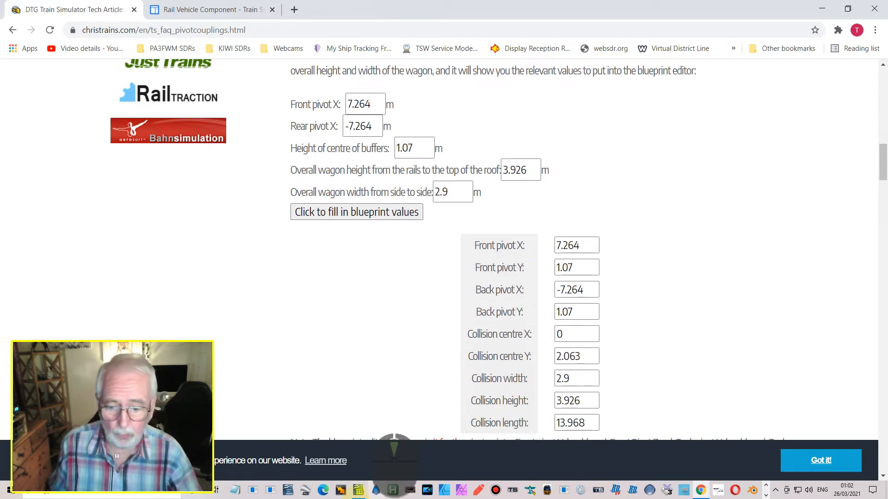
Switch to the Pivot points.ods spreadsheet in OpenOffice Calc and inspect the pivot and collision result cells.
{"action": "left_click", "coordinate": [354, 492]}
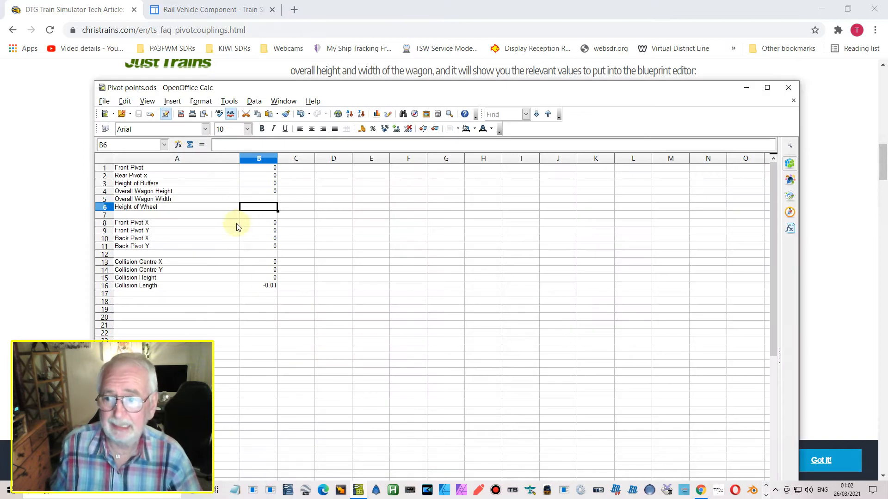
{"action": "scroll", "coordinate": [235, 227], "scroll_direction": "down", "scroll_amount": 1}
{"action": "scroll", "coordinate": [235, 226], "scroll_direction": "up", "scroll_amount": 1}
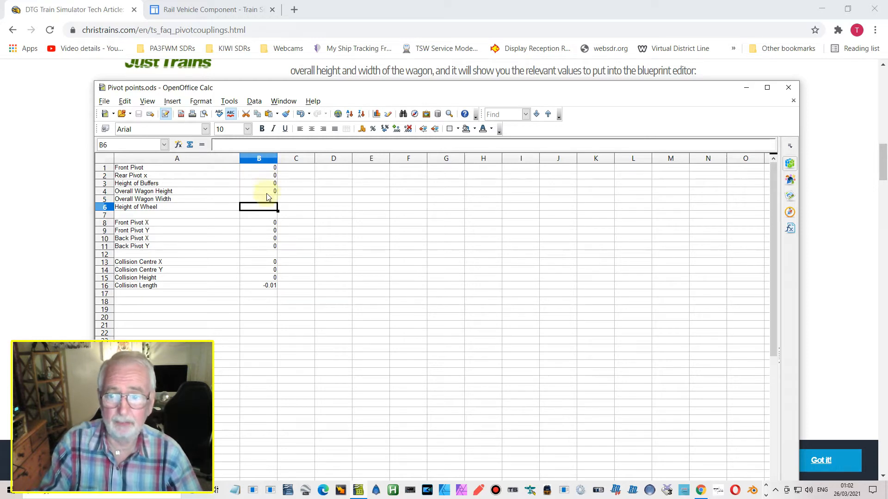
{"action": "left_click", "coordinate": [273, 223]}
{"action": "left_click", "coordinate": [273, 238]}
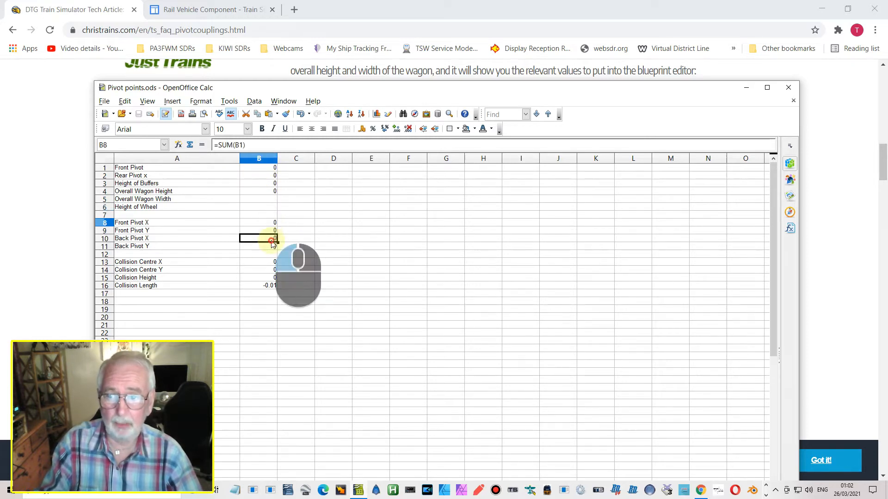
{"action": "key", "text": "Down"}
{"action": "left_click", "coordinate": [271, 261]}
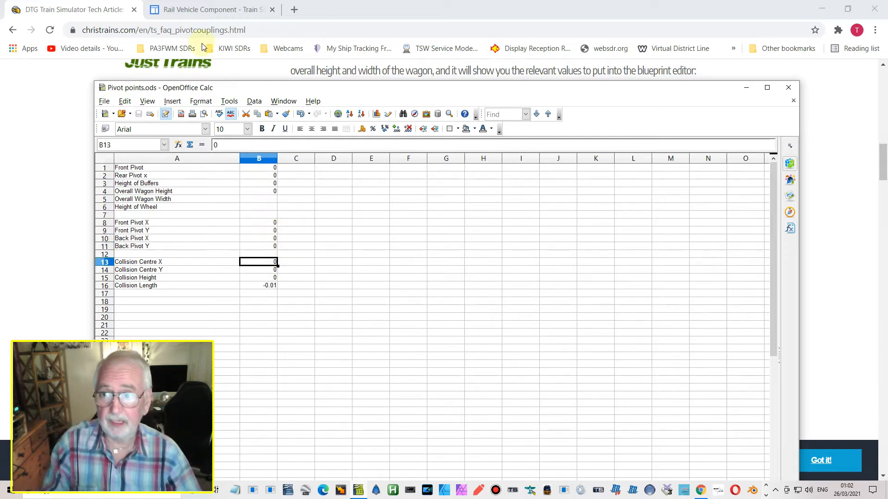
Open the Rail Vehicle Component reference page in Chrome and read how the Collision Elements values are calculated.
{"action": "left_click", "coordinate": [188, 10]}
{"action": "scroll", "coordinate": [586, 205], "scroll_direction": "up", "scroll_amount": 5}
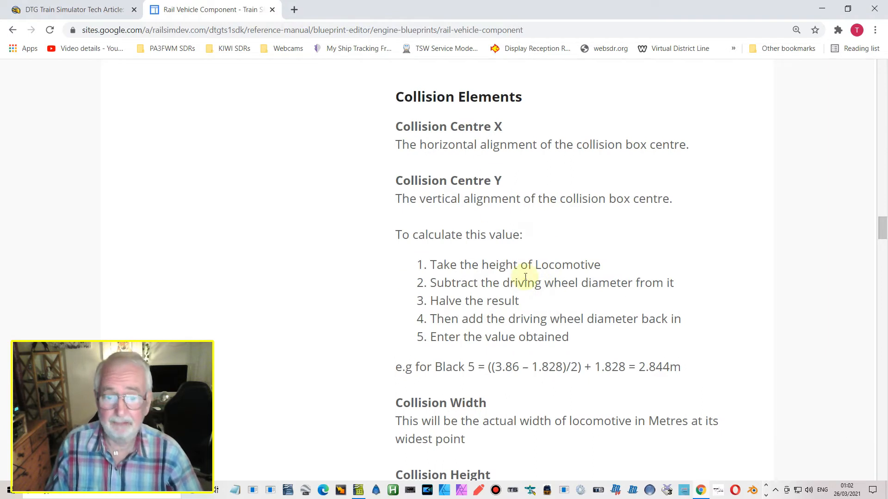
{"action": "scroll", "coordinate": [522, 277], "scroll_direction": "down", "scroll_amount": 2}
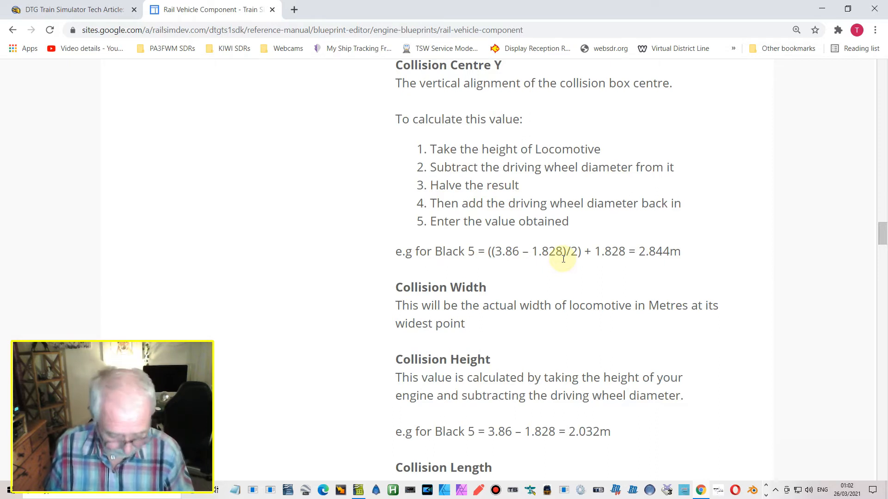
Return to Blueprint Editor 2 and add two S bogey elements to the engine blueprint's Bogey section.
{"action": "key", "text": "ctrl+super+Left"}
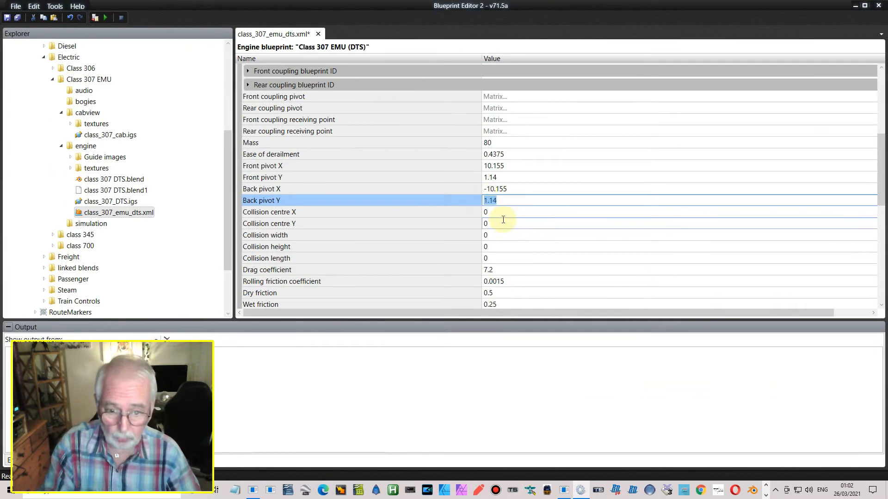
{"action": "scroll", "coordinate": [502, 226], "scroll_direction": "down", "scroll_amount": 1}
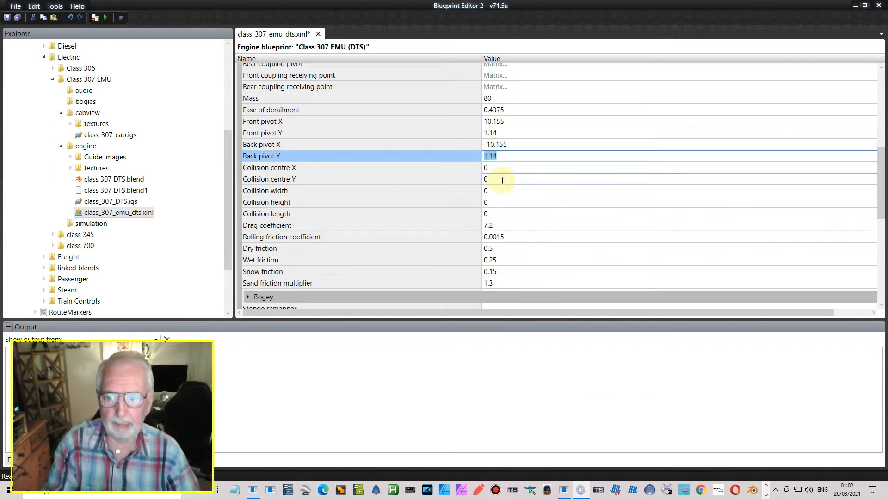
{"action": "scroll", "coordinate": [457, 187], "scroll_direction": "down", "scroll_amount": 3}
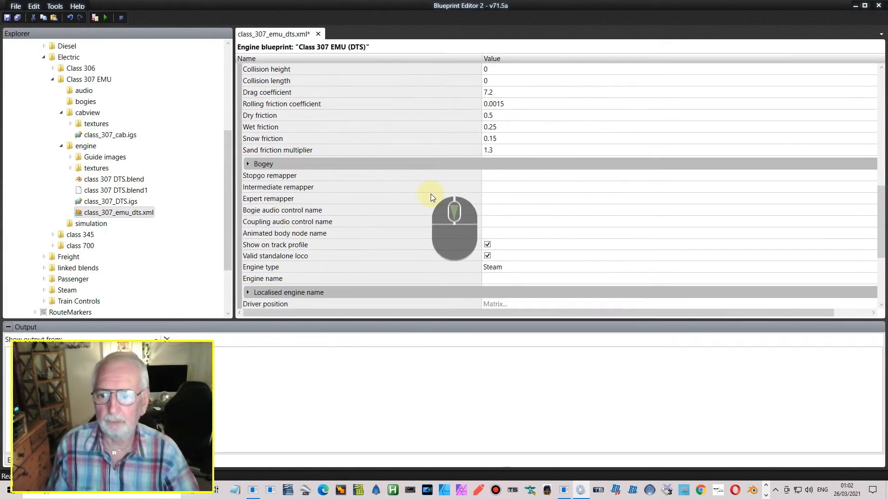
{"action": "left_click", "coordinate": [248, 164]}
{"action": "left_click", "coordinate": [256, 178]}
{"action": "left_click", "coordinate": [255, 191]}
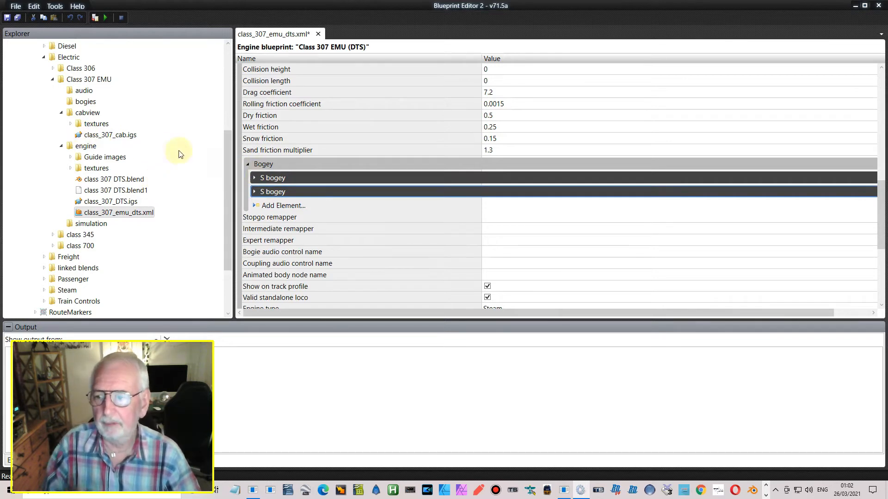
Create a new Bogey blueprint named mk1_bogey01.xml in the Class 307 EMU bogies folder.
{"action": "right_click", "coordinate": [82, 103]}
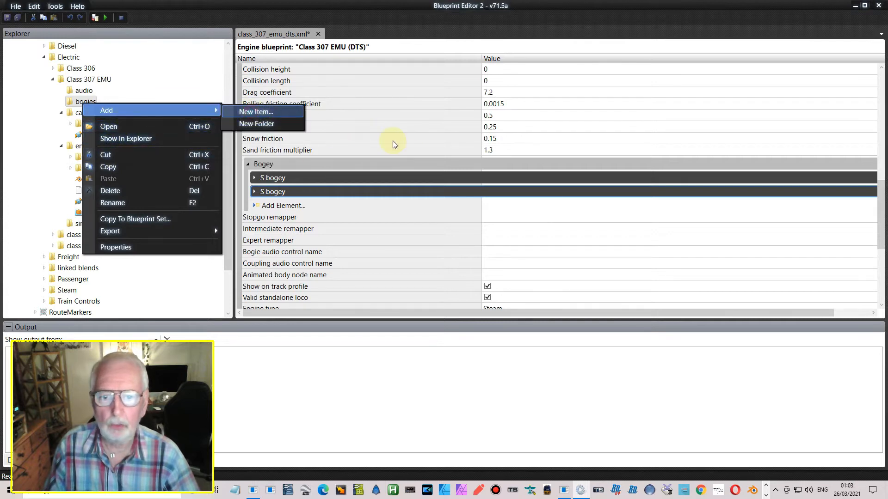
{"action": "left_click", "coordinate": [256, 114]}
{"action": "left_click", "coordinate": [374, 185]}
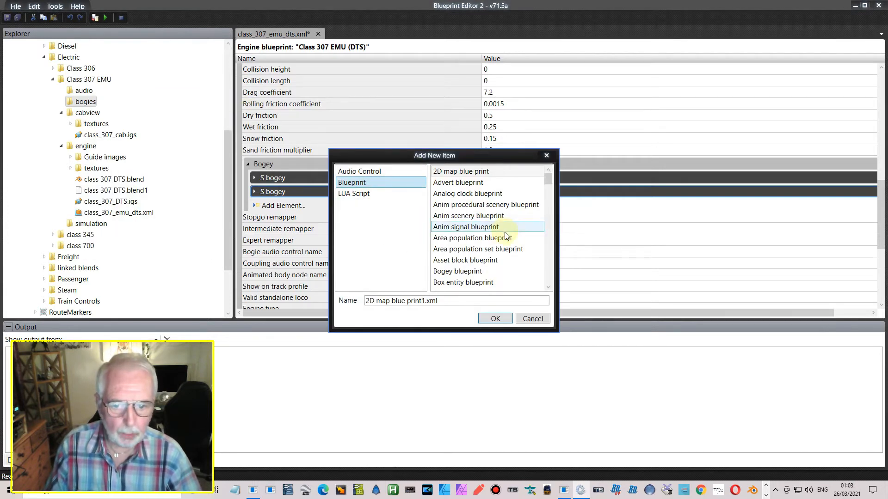
{"action": "scroll", "coordinate": [500, 235], "scroll_direction": "down", "scroll_amount": 2}
{"action": "left_click", "coordinate": [457, 204]}
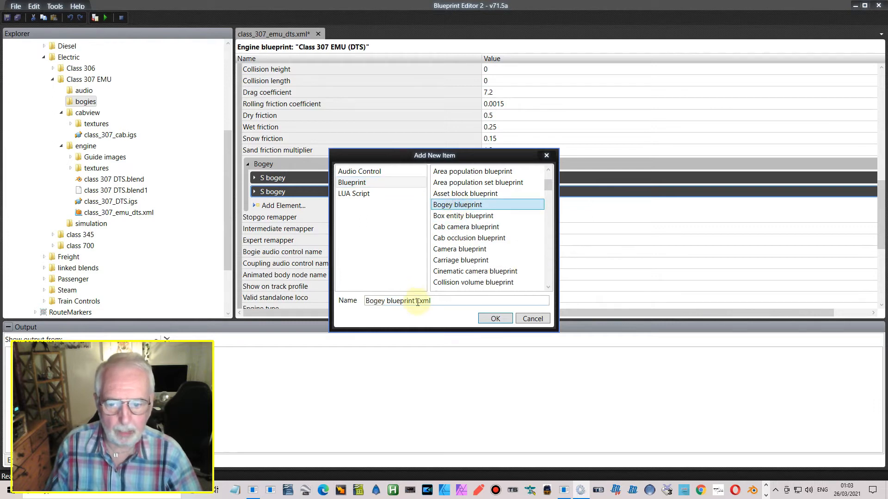
{"action": "left_click_drag", "start_coordinate": [418, 301], "coordinate": [279, 299]}
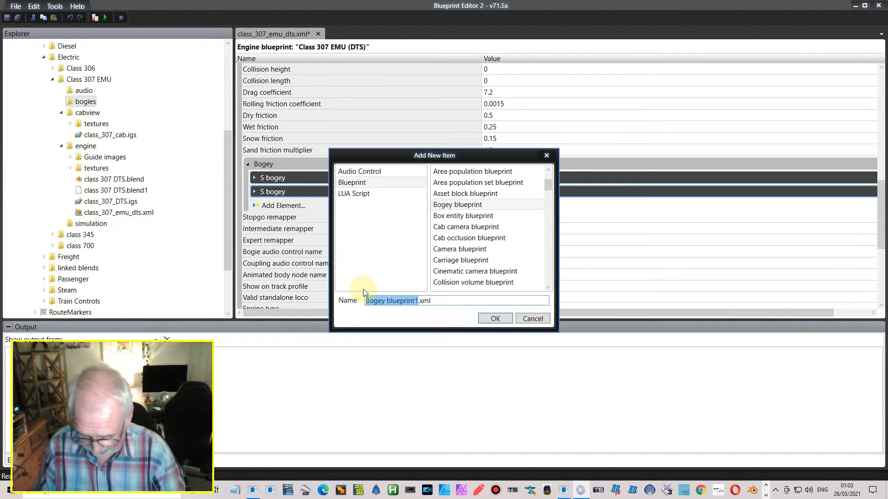
{"action": "type", "text": "307_"}
{"action": "type", "text": "bog"}
{"action": "type", "text": "ey01"}
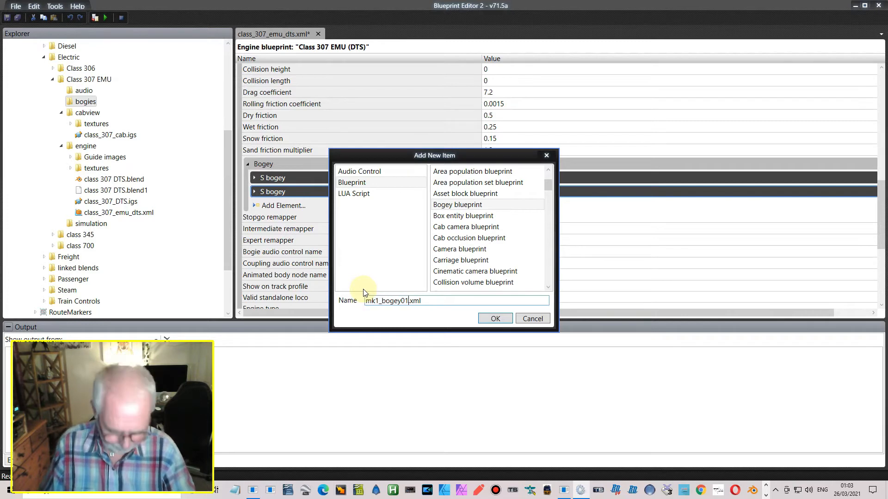
{"action": "key", "text": "Return"}
{"action": "left_click", "coordinate": [289, 311]}
{"action": "left_click_drag", "start_coordinate": [289, 312], "coordinate": [245, 298]}
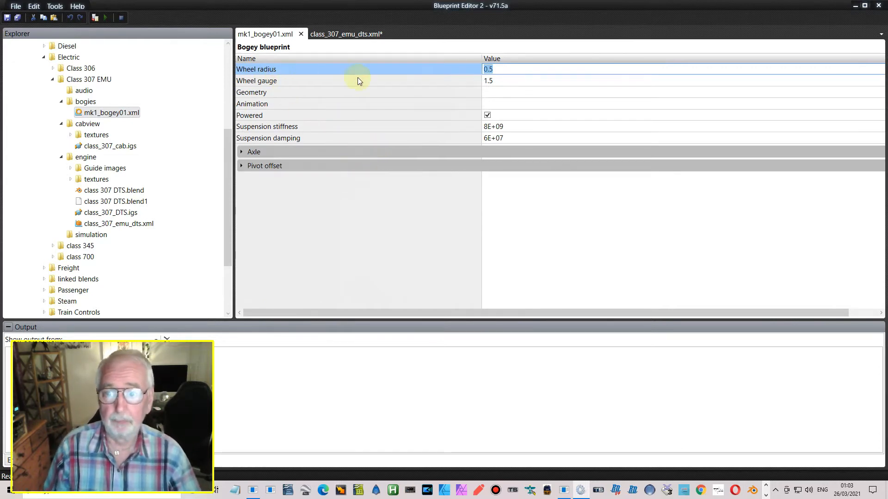
Switch to Blender, select the front bogie wheel and check its diameter in the object dimensions.
{"action": "left_click", "coordinate": [493, 70]}
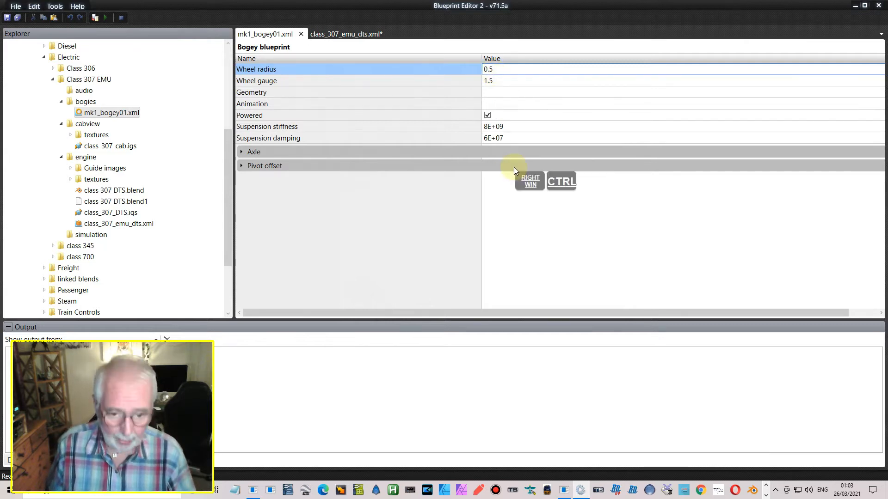
{"action": "key", "text": "super+ctrl+Right"}
{"action": "scroll", "coordinate": [286, 296], "scroll_direction": "down", "scroll_amount": 3}
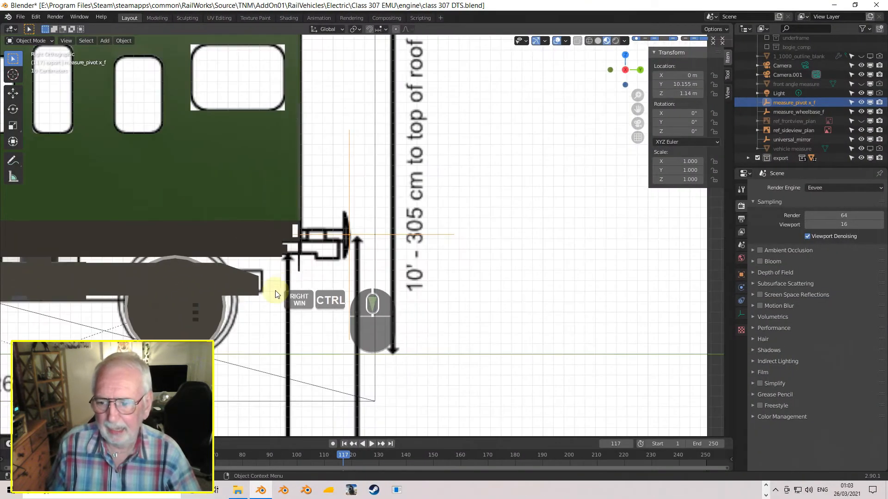
{"action": "left_click", "coordinate": [210, 309]}
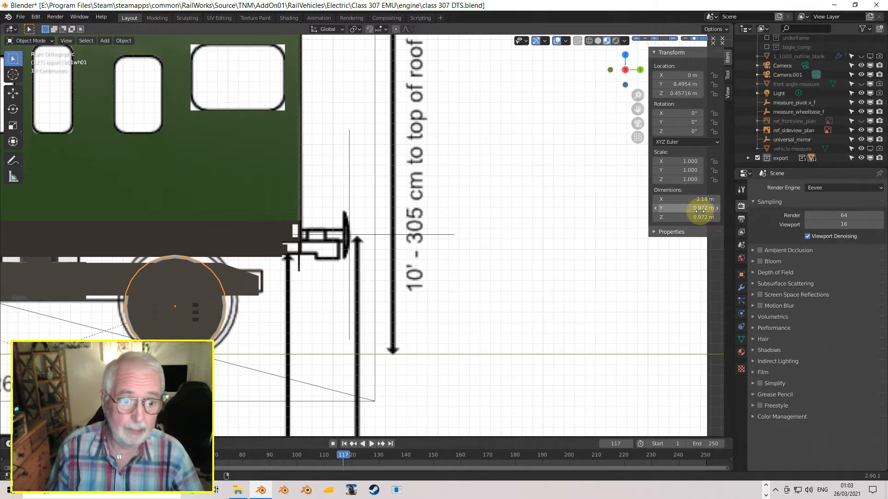
{"action": "left_click_drag", "start_coordinate": [700, 211], "coordinate": [681, 212]}
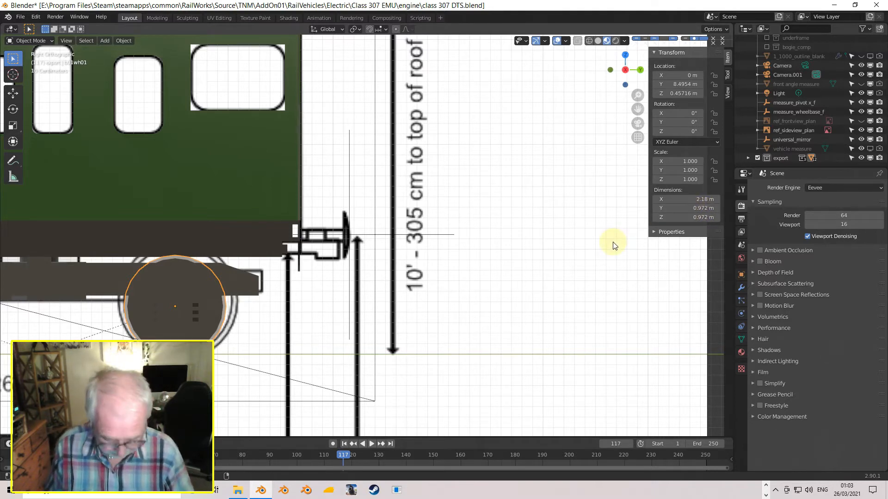
Return to Blueprint Editor 2 and set the bogey blueprint's wheel radius to 0.486 and wheel gauge to 1.435.
{"action": "key", "text": "ctrl+super+Right"}
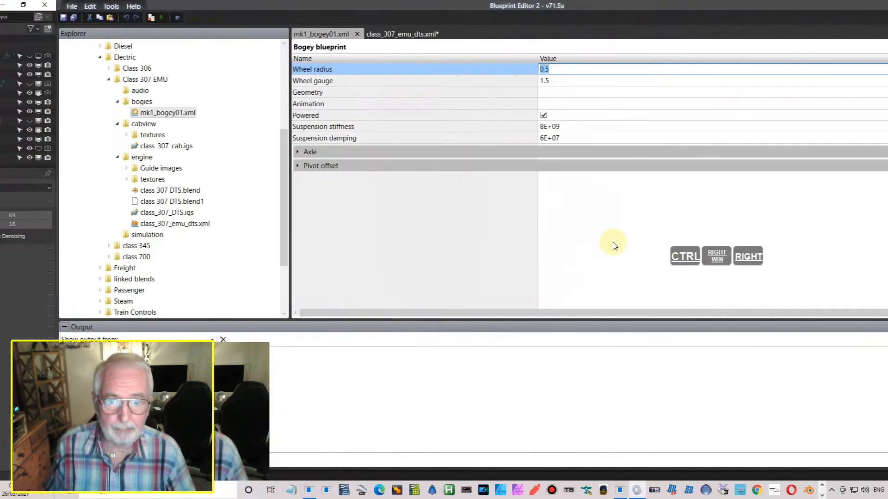
{"action": "left_click", "coordinate": [512, 70]}
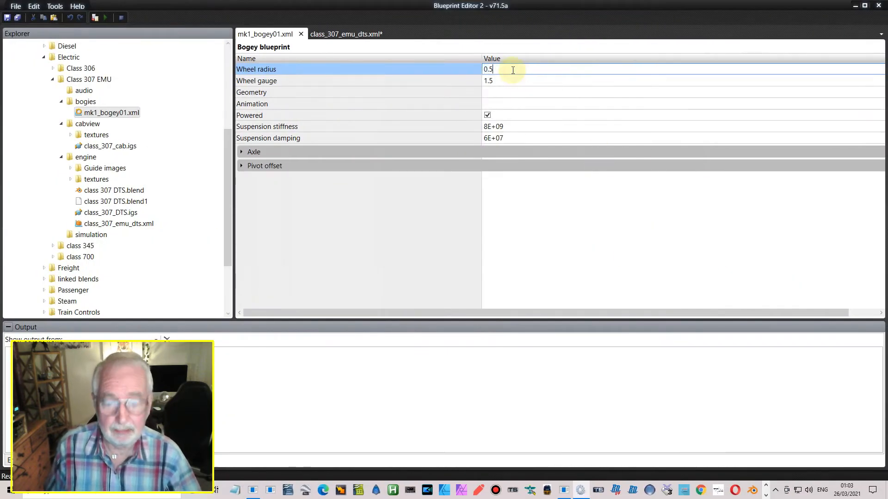
{"action": "key", "text": "BackSpace"}
{"action": "type", "text": "4"}
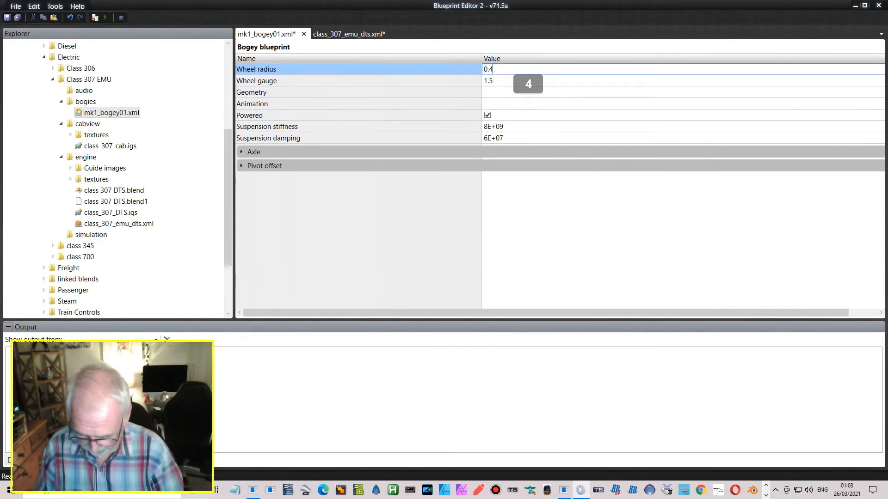
{"action": "type", "text": "86"}
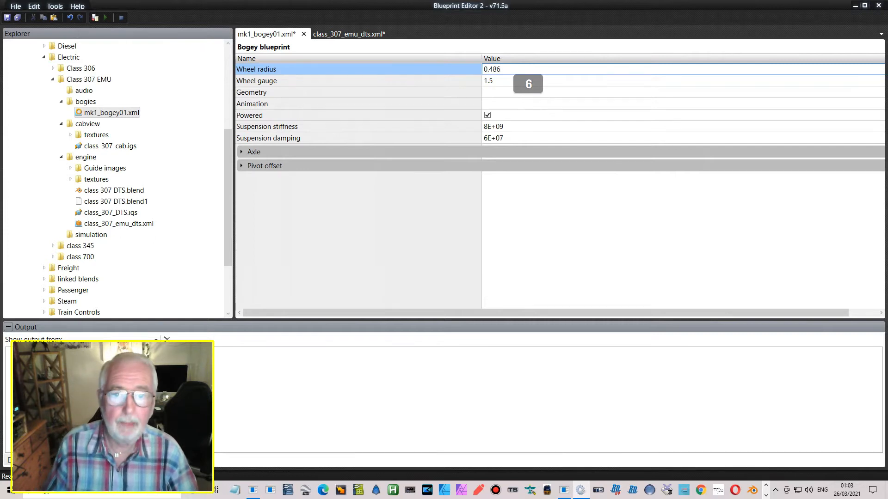
{"action": "key", "text": "Return"}
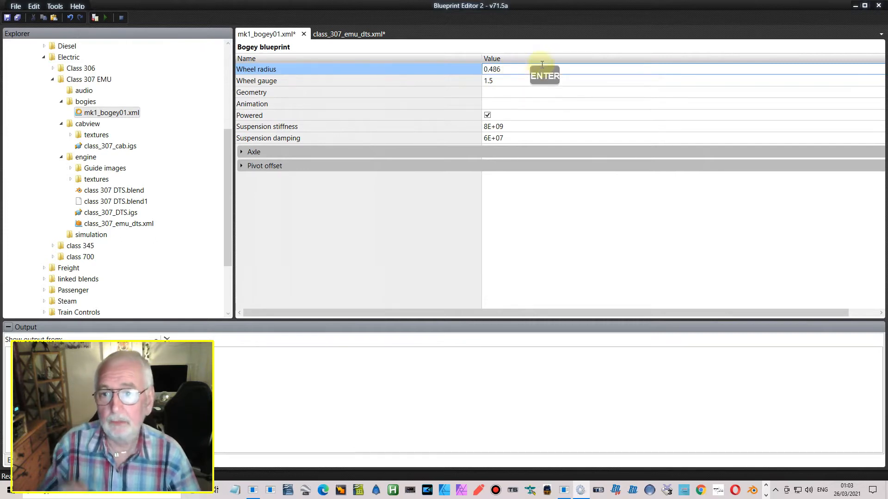
{"action": "left_click", "coordinate": [488, 81]}
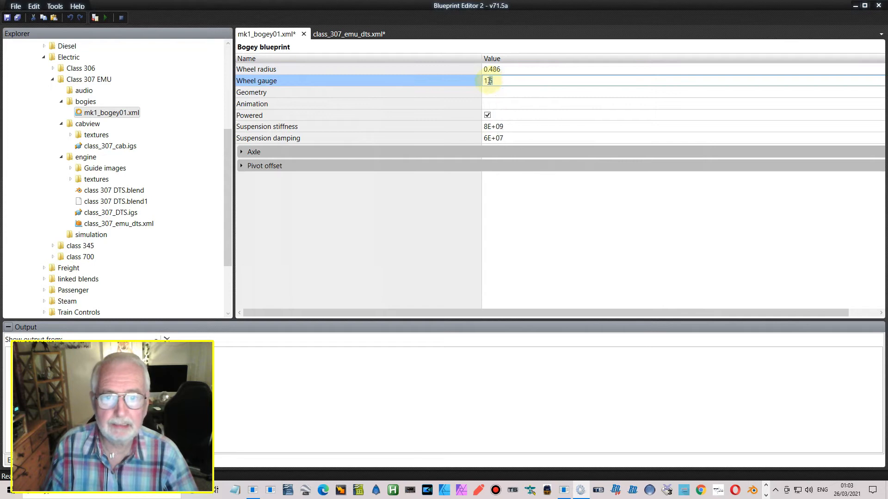
{"action": "left_click", "coordinate": [491, 81]}
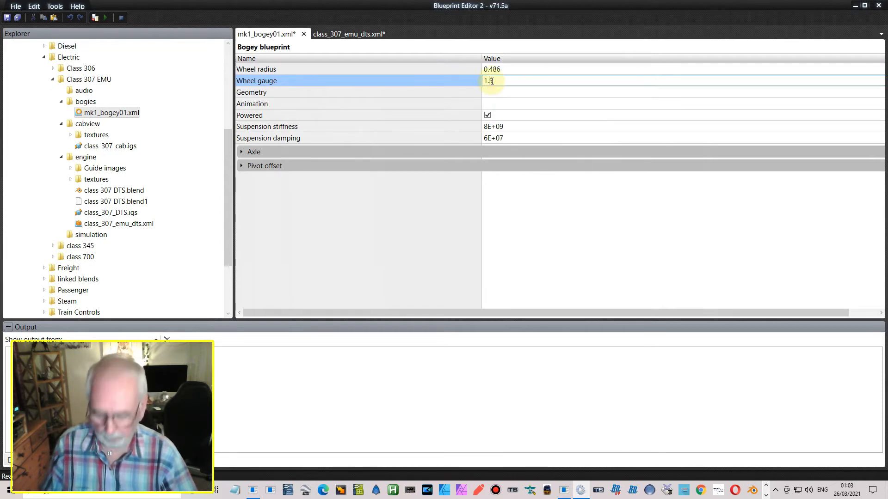
{"action": "type", "text": "43"}
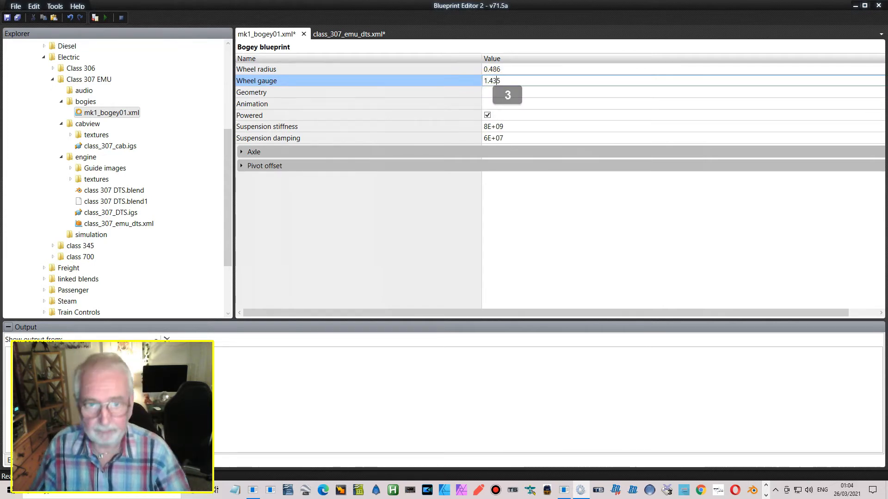
Look up the front bogie frame's object name in Blender's export collection and enter b01 as the bogey blueprint's Geometry in Blueprint Editor 2.
{"action": "left_click", "coordinate": [494, 91]}
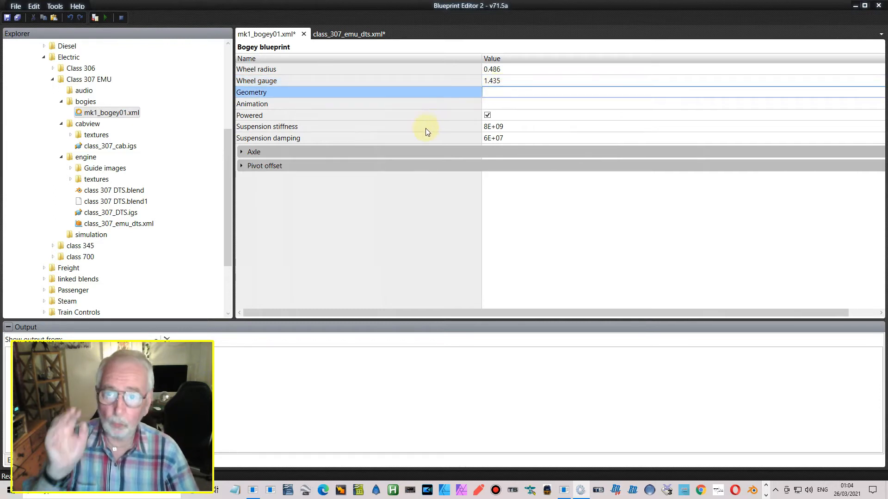
{"action": "left_click", "coordinate": [261, 153]}
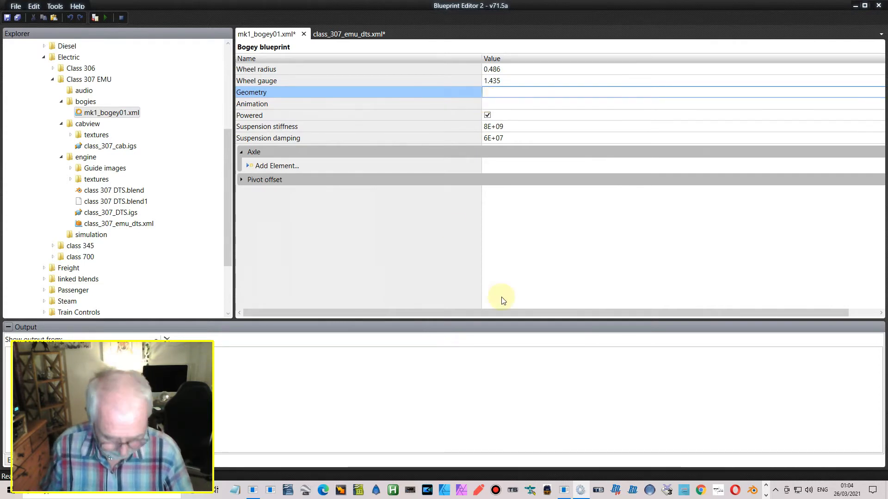
{"action": "key", "text": "ctrl+super+Left"}
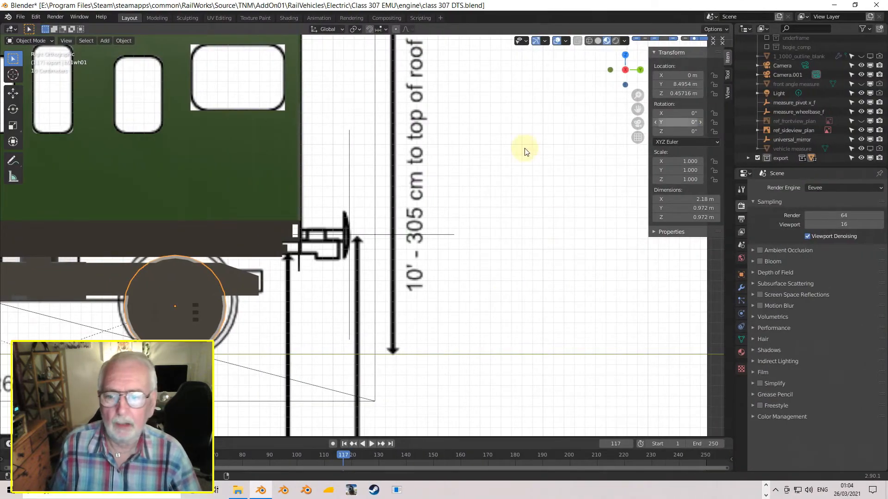
{"action": "scroll", "coordinate": [267, 242], "scroll_direction": "down", "scroll_amount": 2}
{"action": "left_click", "coordinate": [132, 270]}
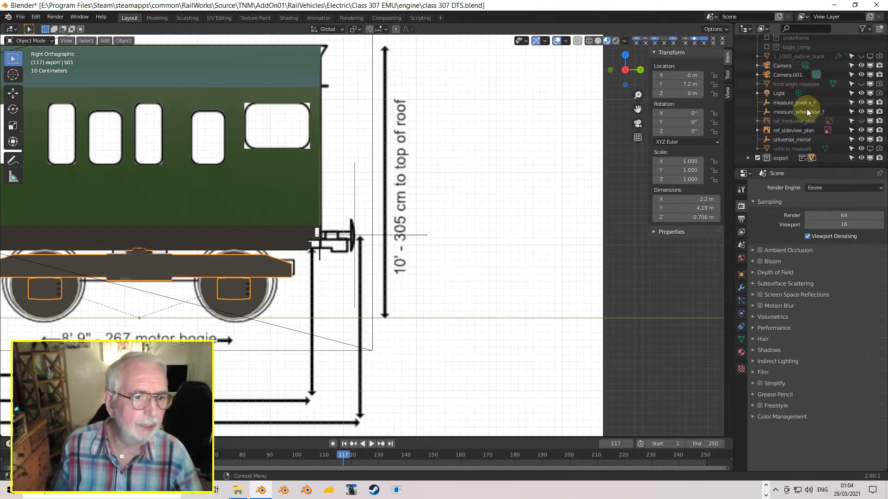
{"action": "left_click", "coordinate": [748, 157]}
{"action": "scroll", "coordinate": [784, 140], "scroll_direction": "down", "scroll_amount": 1}
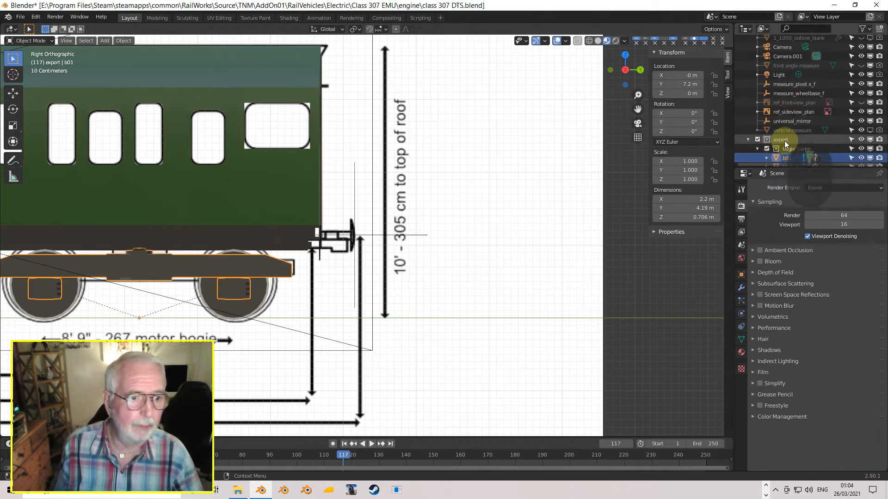
{"action": "scroll", "coordinate": [786, 140], "scroll_direction": "down", "scroll_amount": 5}
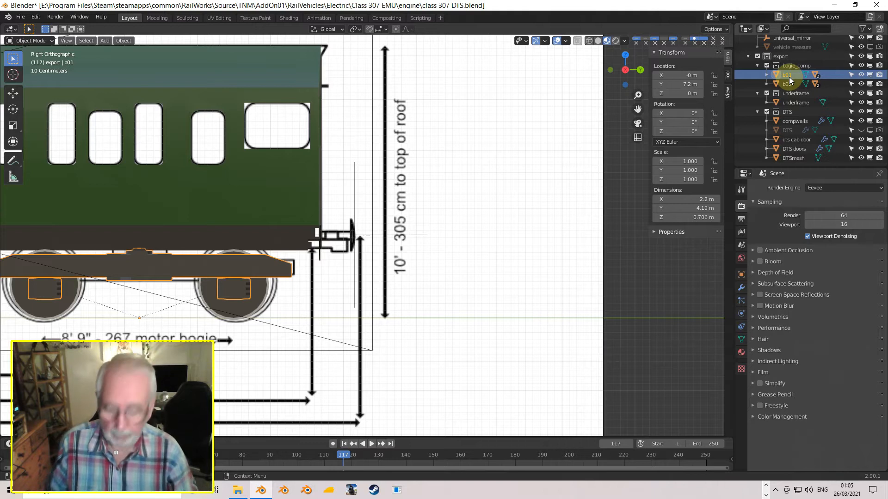
{"action": "key", "text": "ctrl"}
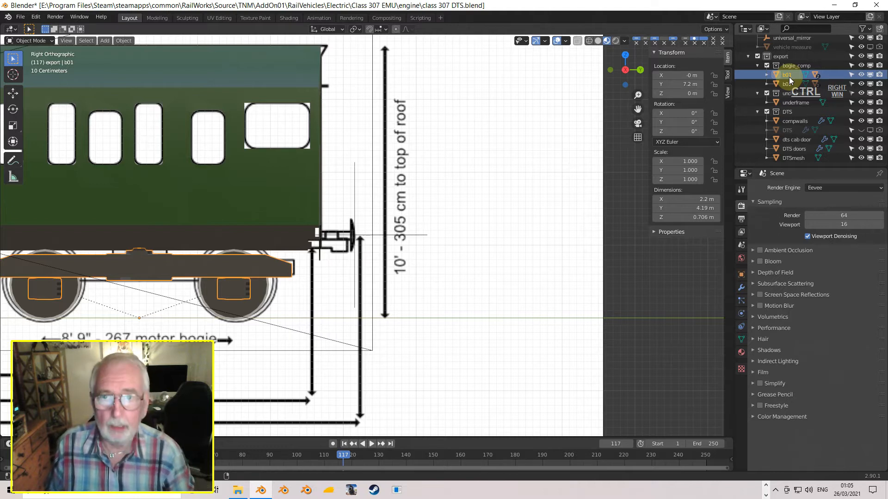
{"action": "key", "text": "ctrl+super+Right"}
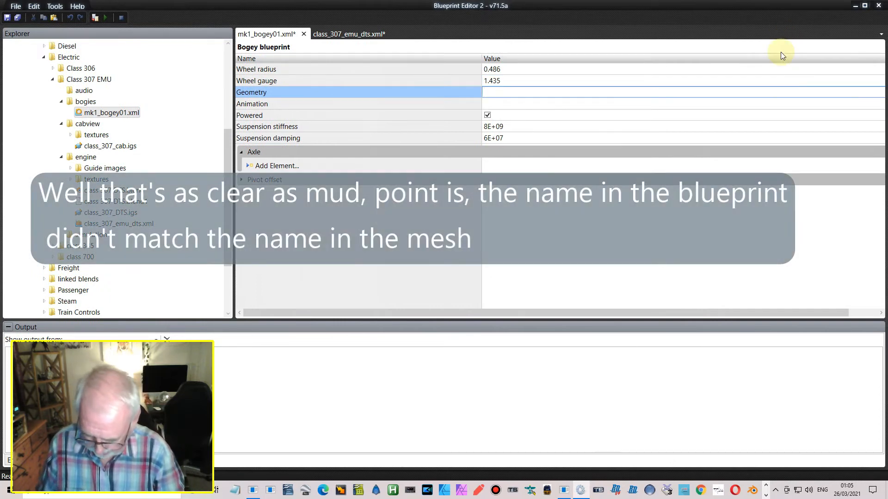
{"action": "type", "text": "b01"}
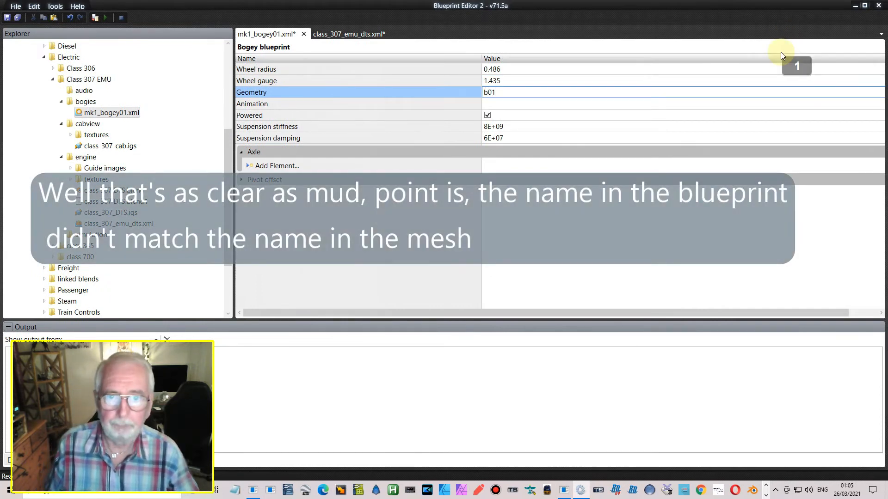
Add two S axle elements to the bogey blueprint's Axle section and set the first axle's radius to 0.486.
{"action": "left_click", "coordinate": [276, 166]}
{"action": "left_click", "coordinate": [274, 203]}
{"action": "left_click", "coordinate": [248, 166]}
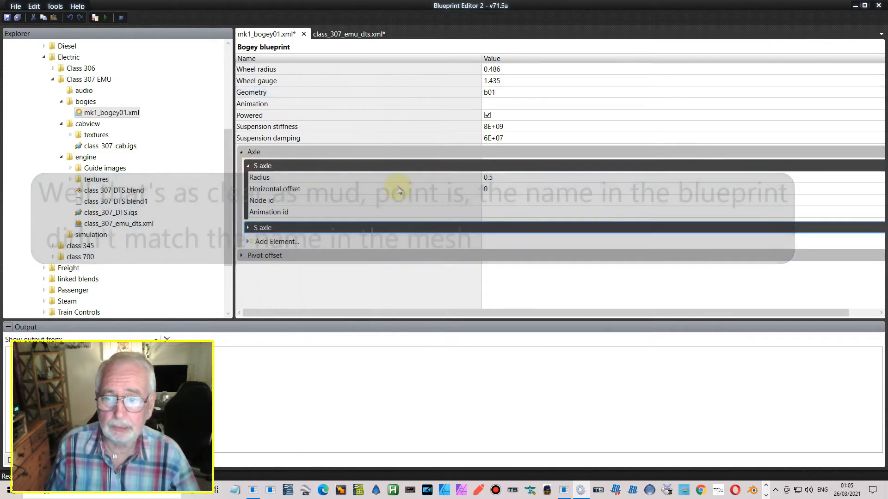
{"action": "left_click", "coordinate": [531, 178]}
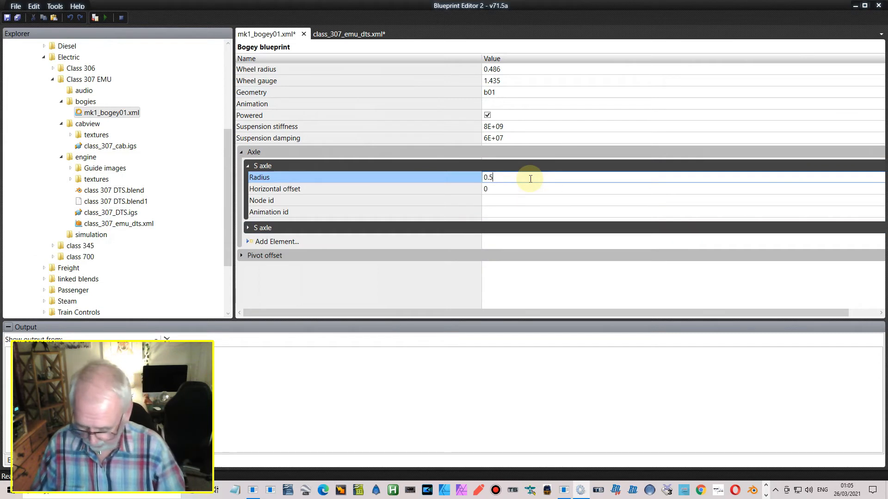
{"action": "key", "text": "BackSpace"}
{"action": "type", "text": "486"}
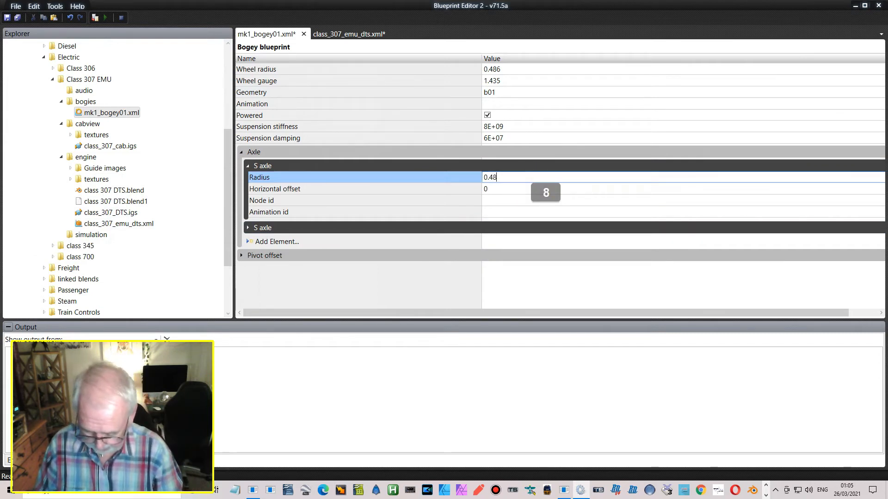
{"action": "key", "text": "Return"}
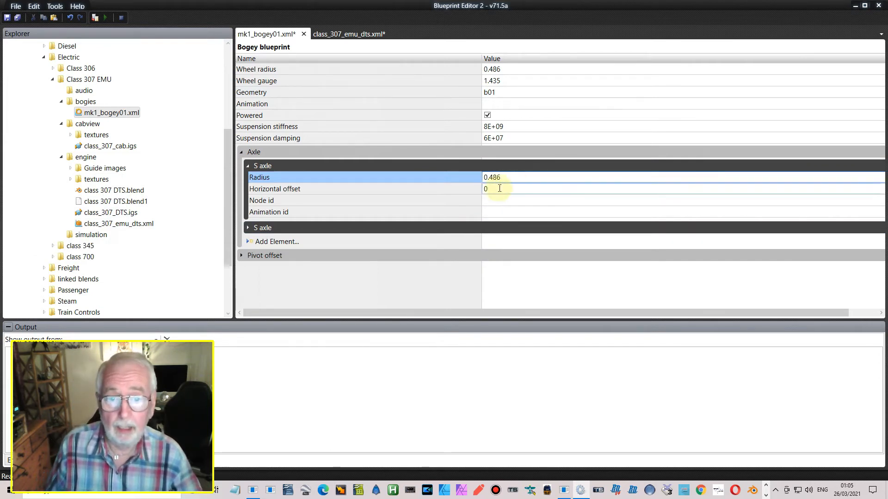
Read the Y location of the measure_wheelbase_f empty in Blender and enter 1.2954 as the first S axle's horizontal offset in Blueprint Editor 2.
{"action": "left_click", "coordinate": [462, 189]}
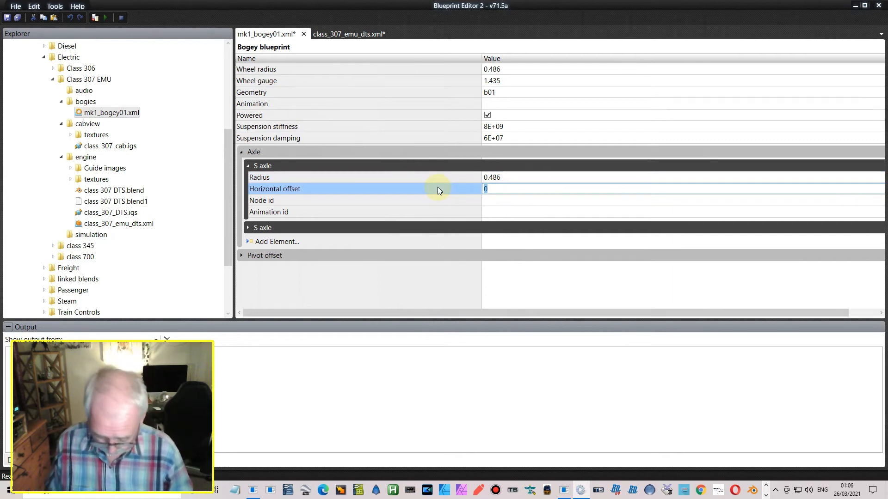
{"action": "key", "text": "super+ctrl+Left"}
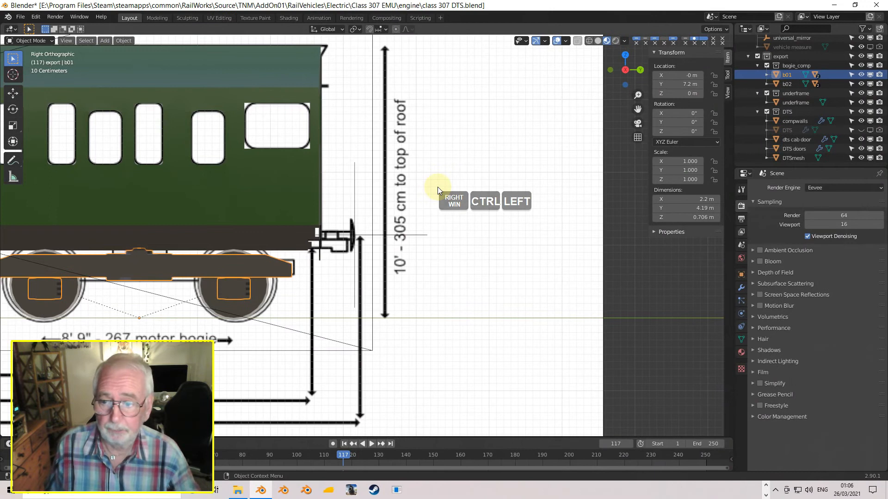
{"action": "scroll", "coordinate": [370, 231], "scroll_direction": "down", "scroll_amount": 4}
{"action": "scroll", "coordinate": [460, 228], "scroll_direction": "up", "scroll_amount": 1}
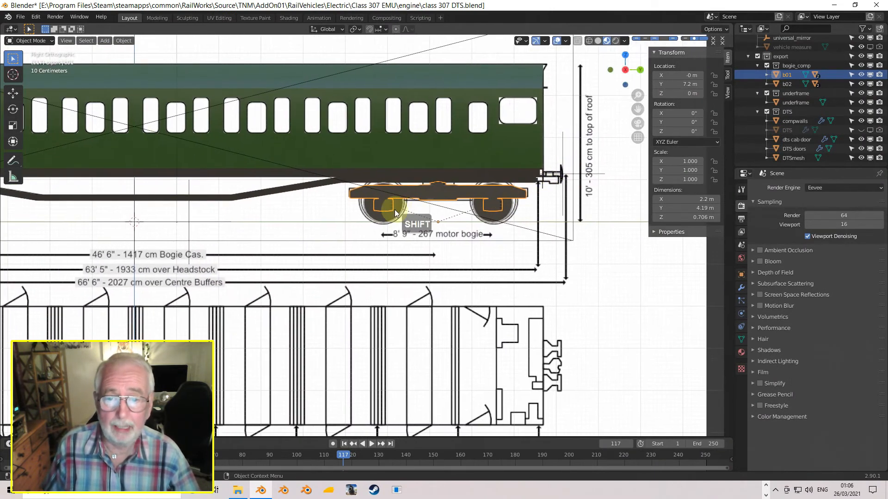
{"action": "middle_click_drag", "start_coordinate": [285, 224], "coordinate": [387, 211], "text": "shift"}
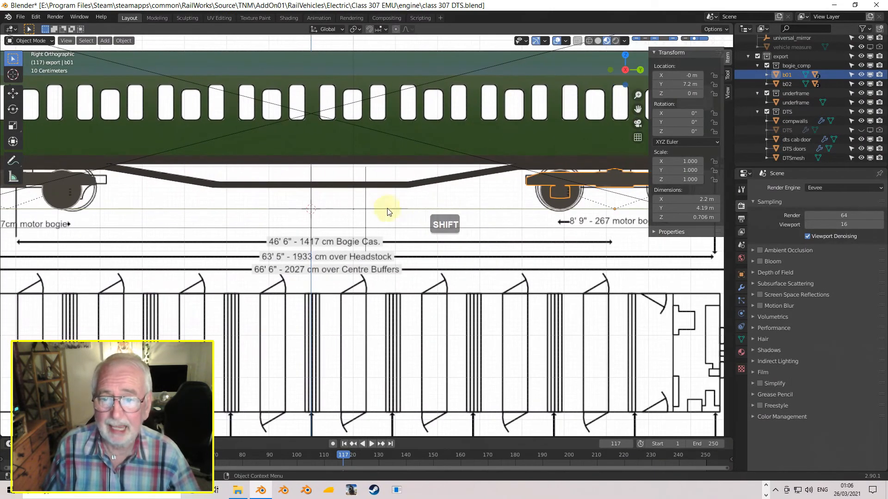
{"action": "left_click", "coordinate": [365, 202]}
{"action": "left_click", "coordinate": [366, 204]}
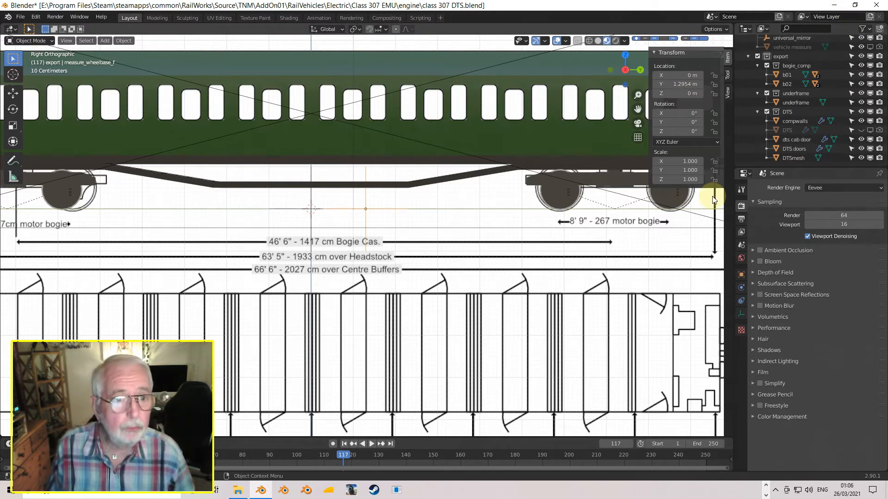
{"action": "key", "text": "ctrl+super+Right"}
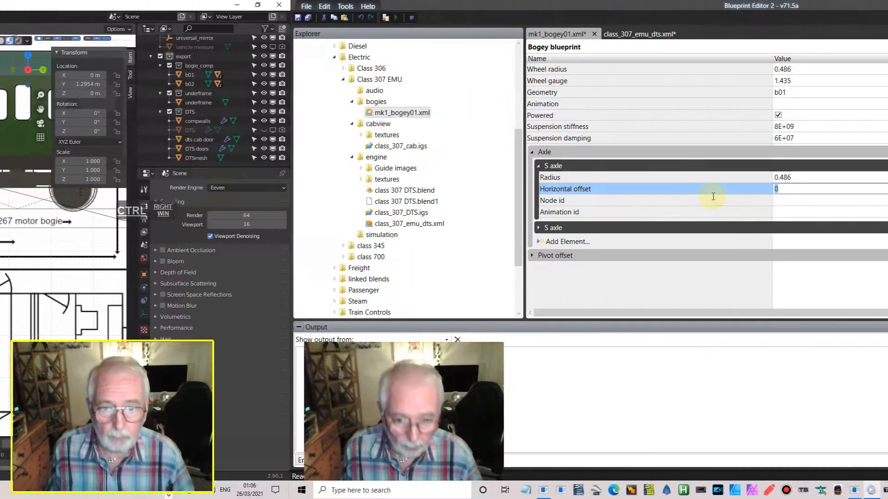
{"action": "type", "text": "1"}
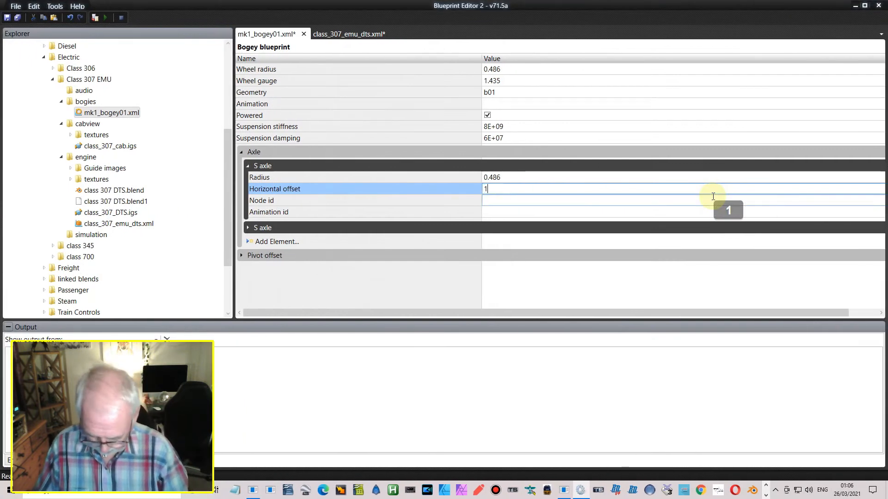
{"action": "type", "text": ".2954"}
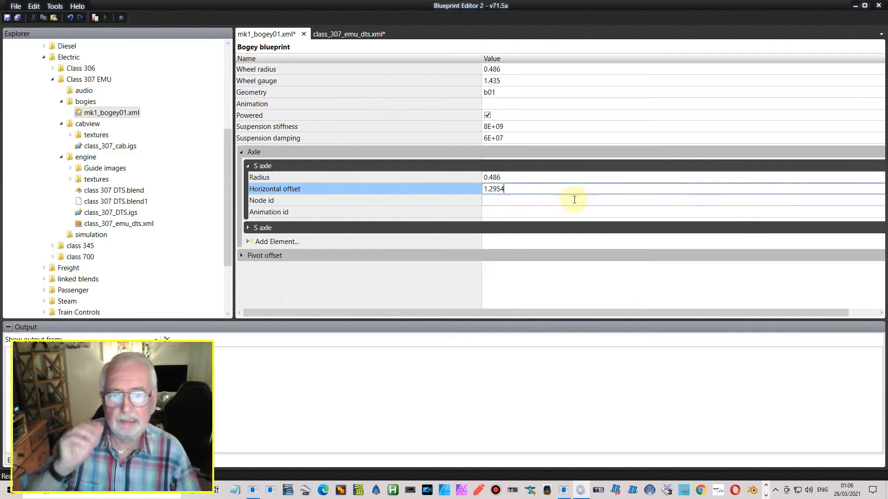
Set the first S axle's Node id to b01wh01.
{"action": "left_click", "coordinate": [547, 200]}
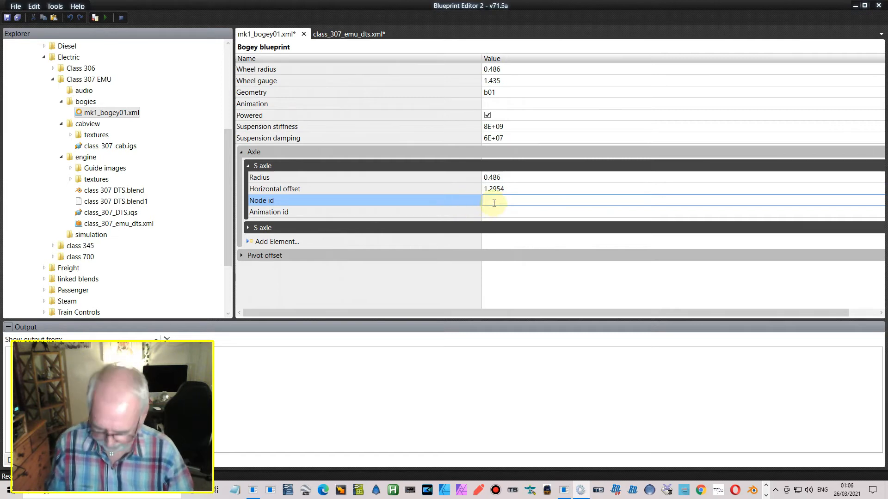
{"action": "type", "text": "b"}
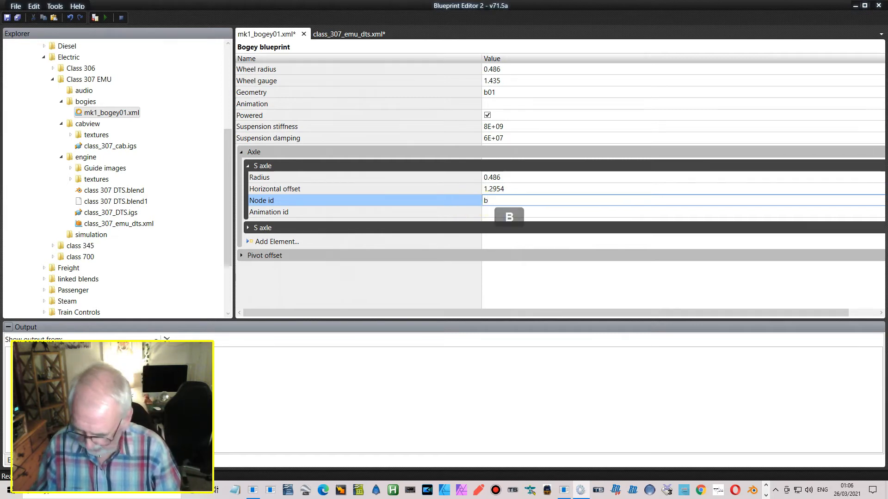
{"action": "type", "text": "01wh01"}
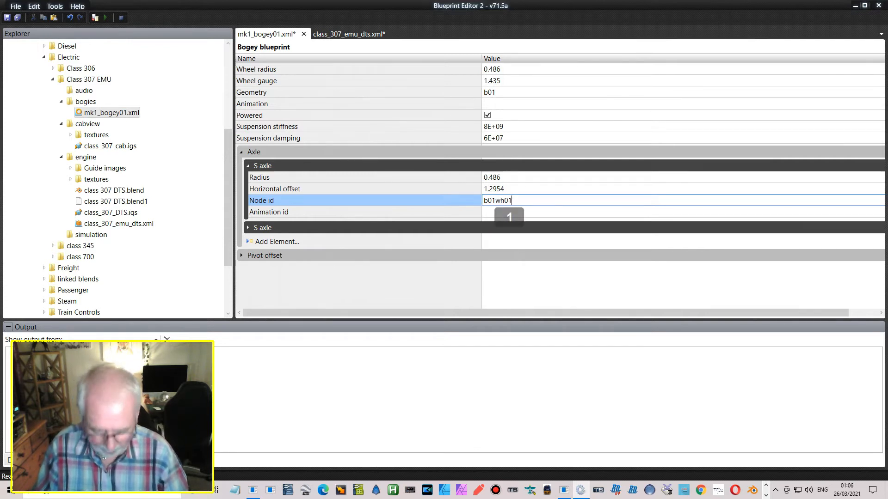
Copy the first S axle element and paste its values over the second S axle in the bogey blueprint.
{"action": "left_click", "coordinate": [249, 229]}
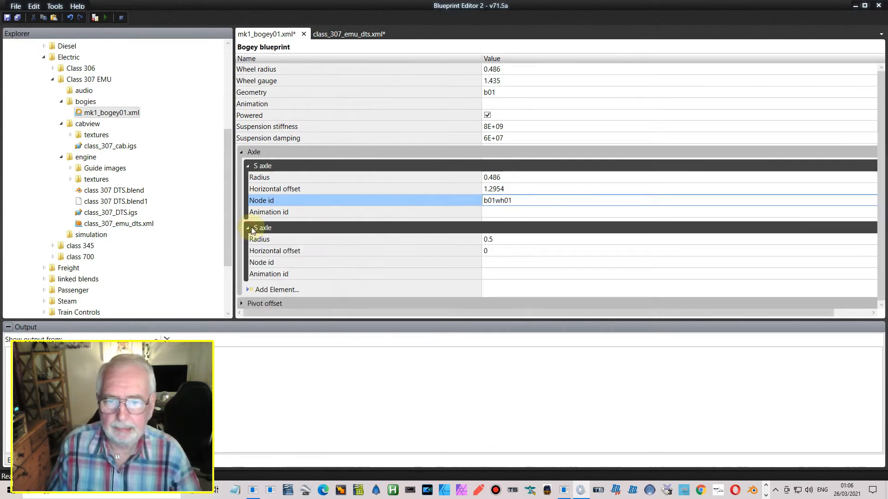
{"action": "right_click", "coordinate": [310, 166]}
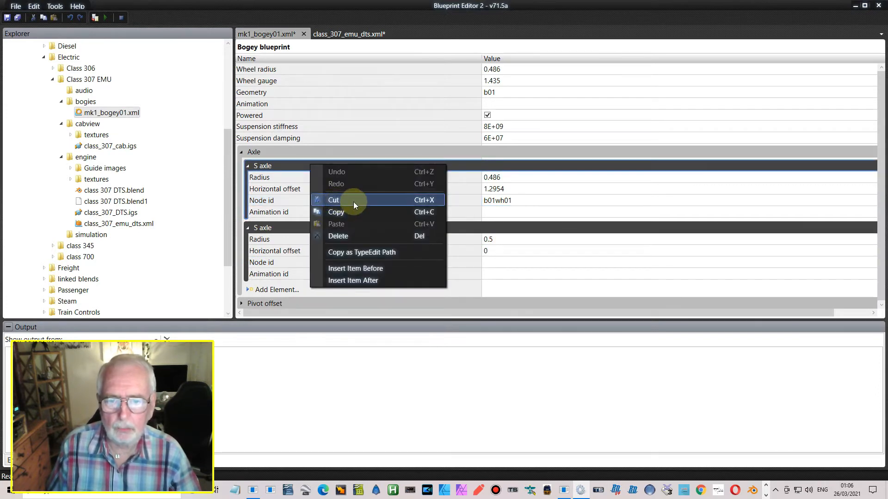
{"action": "left_click", "coordinate": [340, 211]}
{"action": "right_click", "coordinate": [309, 226]}
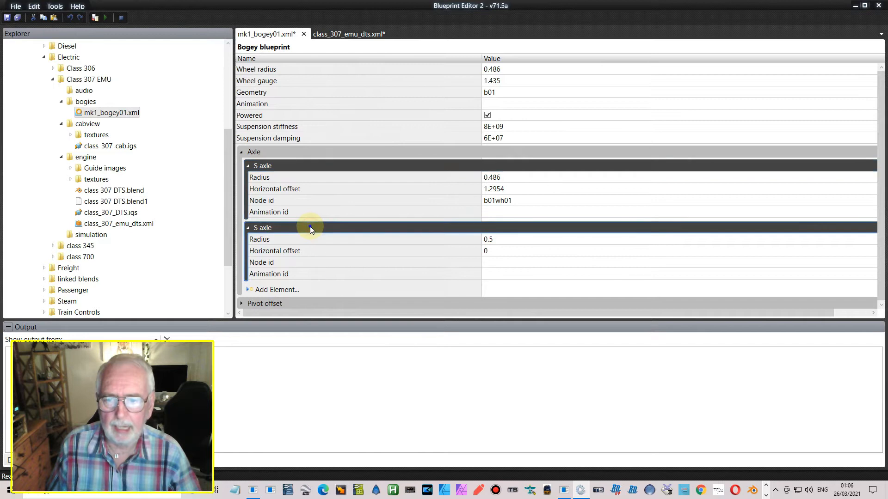
{"action": "left_click", "coordinate": [343, 287]}
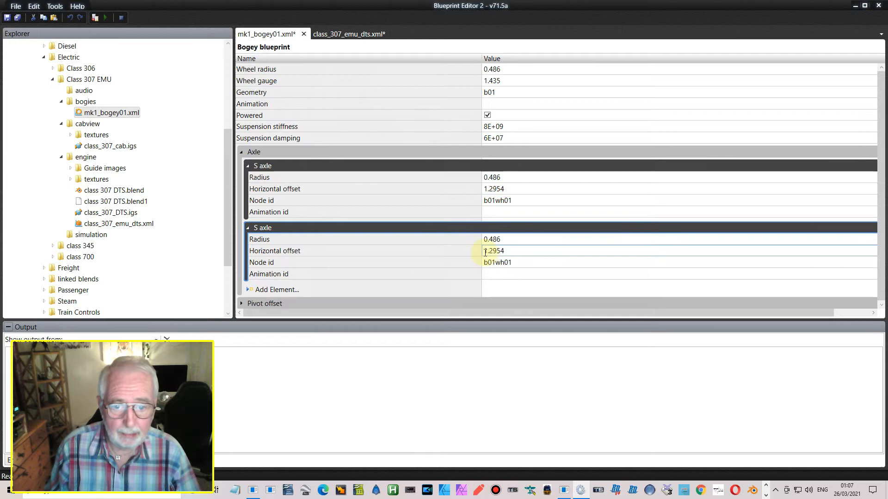
Set the second S axle's horizontal offset to -1.2954 and its Node id to b01wh02.
{"action": "left_click", "coordinate": [485, 252]}
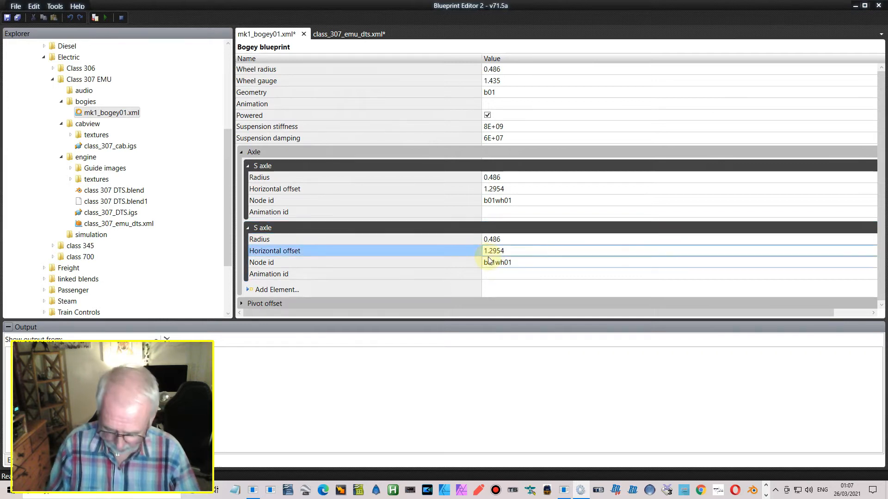
{"action": "type", "text": "-"}
{"action": "left_click", "coordinate": [511, 262]}
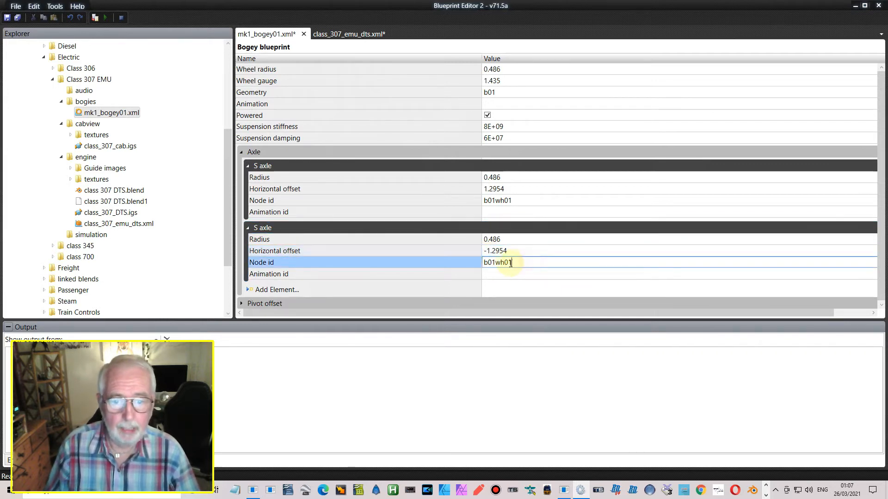
{"action": "left_click_drag", "start_coordinate": [509, 262], "coordinate": [515, 262]}
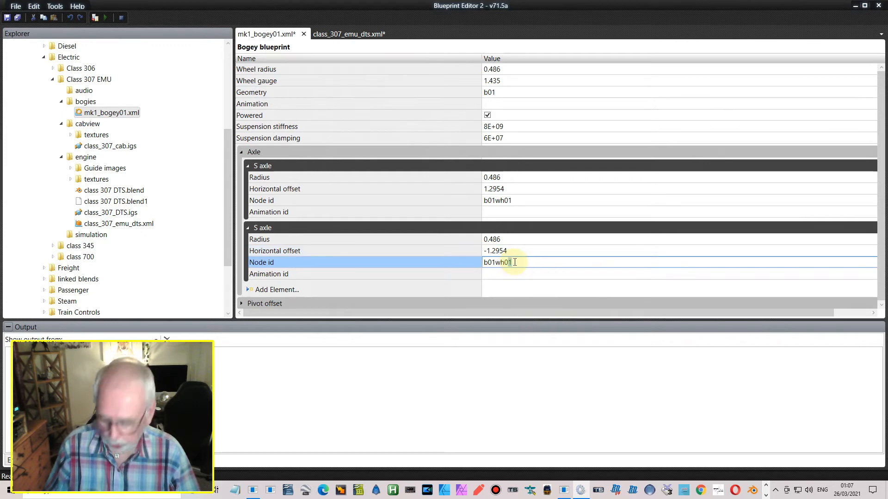
{"action": "type", "text": "2"}
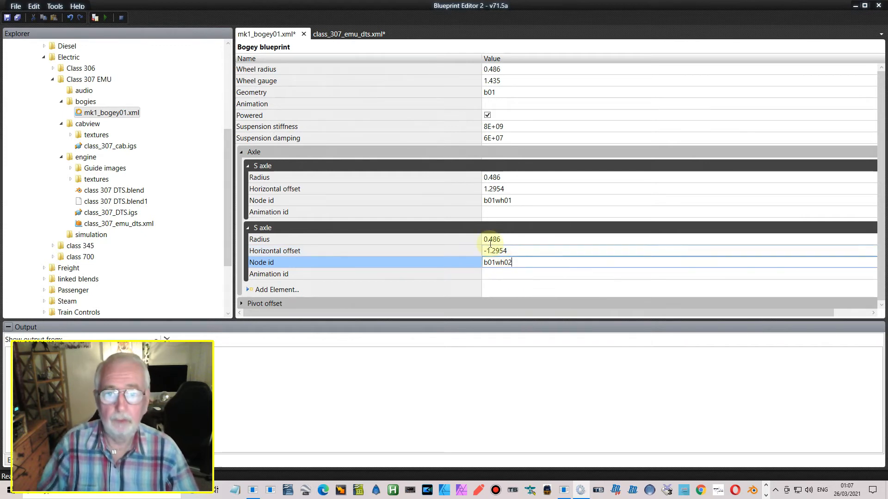
{"action": "scroll", "coordinate": [532, 119], "scroll_direction": "up", "scroll_amount": 1}
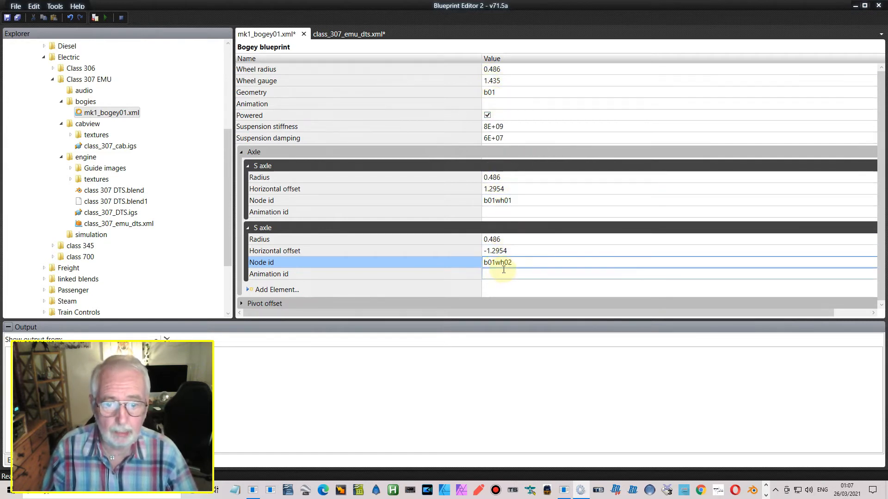
Check the wheel object names under b01 and b02 in Blender's export collection against the axle Node ids in Blueprint Editor 2.
{"action": "key", "text": "ctrl+super"}
{"action": "key", "text": "ctrl+super+Left"}
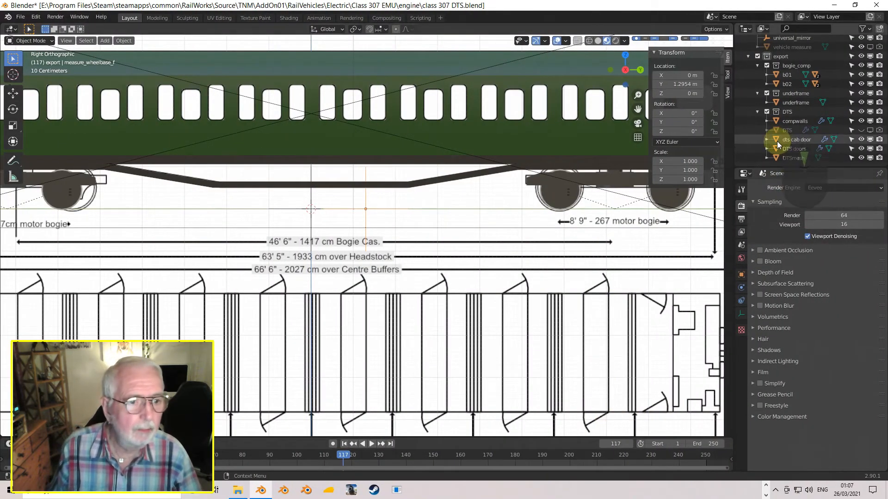
{"action": "left_click", "coordinate": [767, 83]}
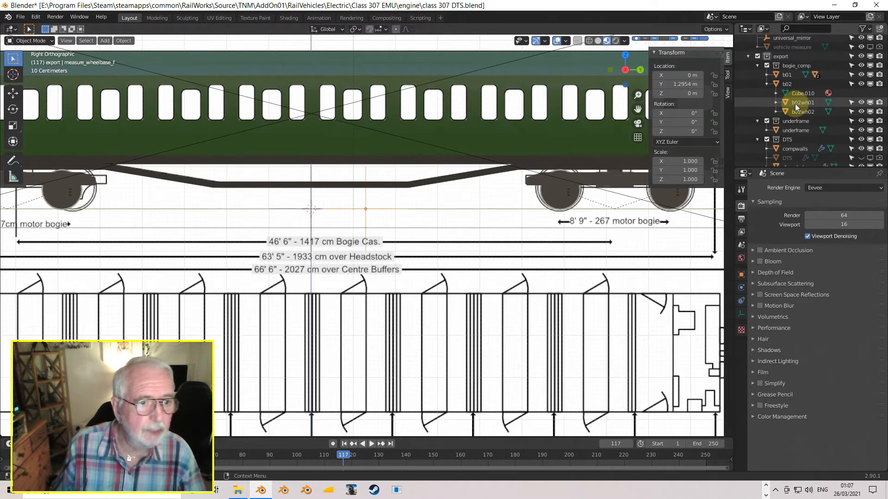
{"action": "left_click", "coordinate": [766, 75]}
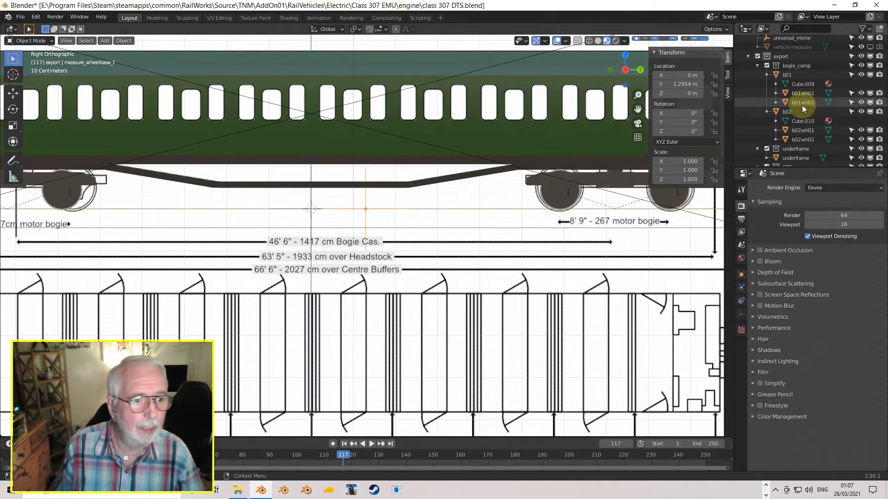
{"action": "key", "text": "ctrl+super+Right"}
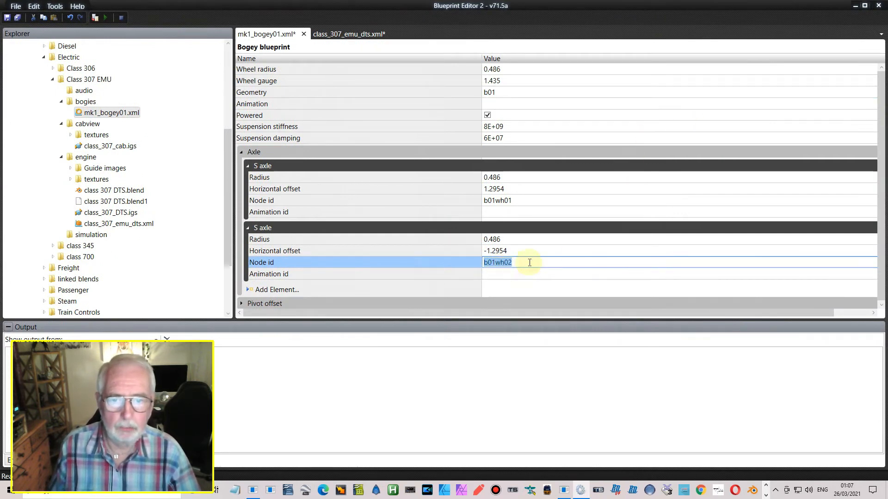
{"action": "key", "text": "ctrl+super+Left"}
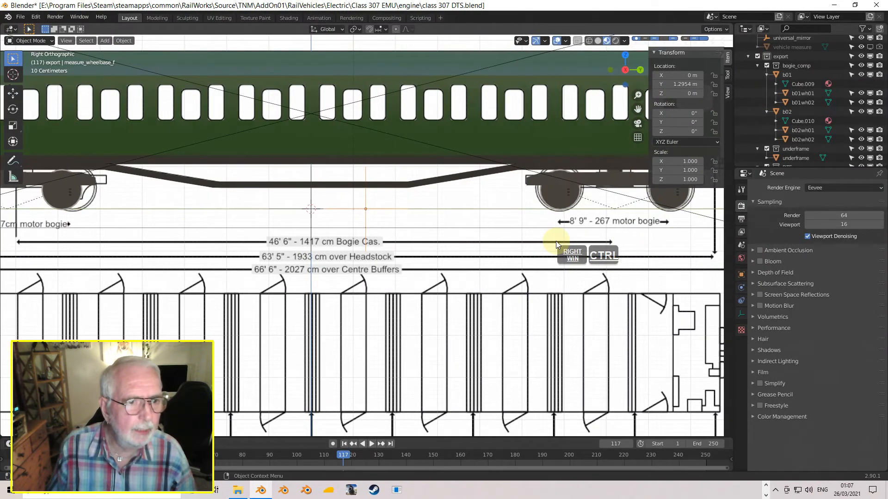
{"action": "key", "text": "ctrl+super+Right"}
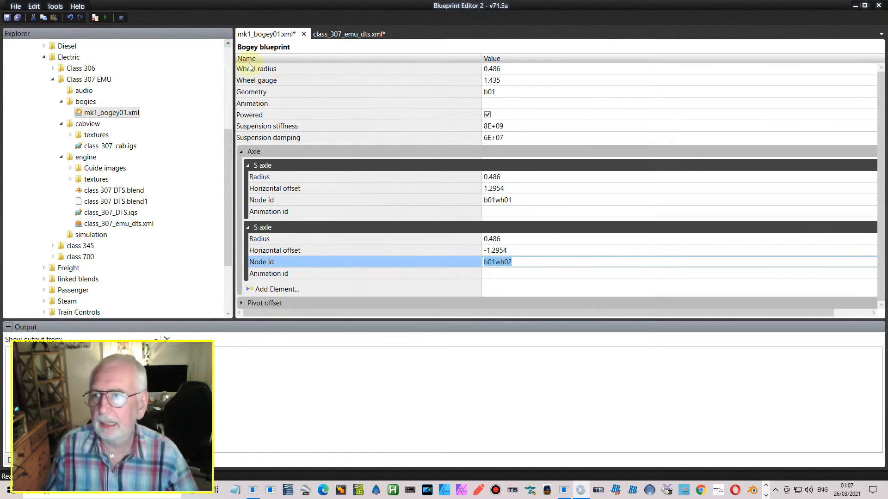
Save the mk1_bogey01.xml blueprint and close it.
{"action": "left_click", "coordinate": [16, 6]}
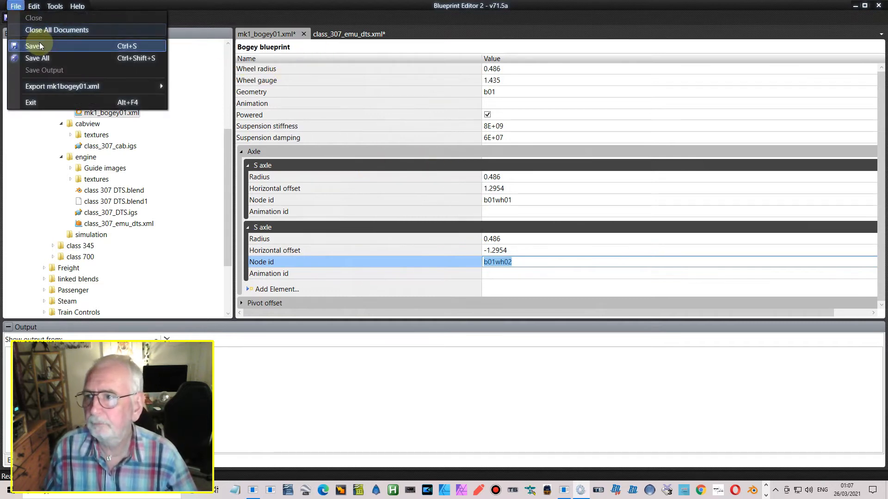
{"action": "left_click", "coordinate": [127, 43]}
{"action": "left_click", "coordinate": [300, 33]}
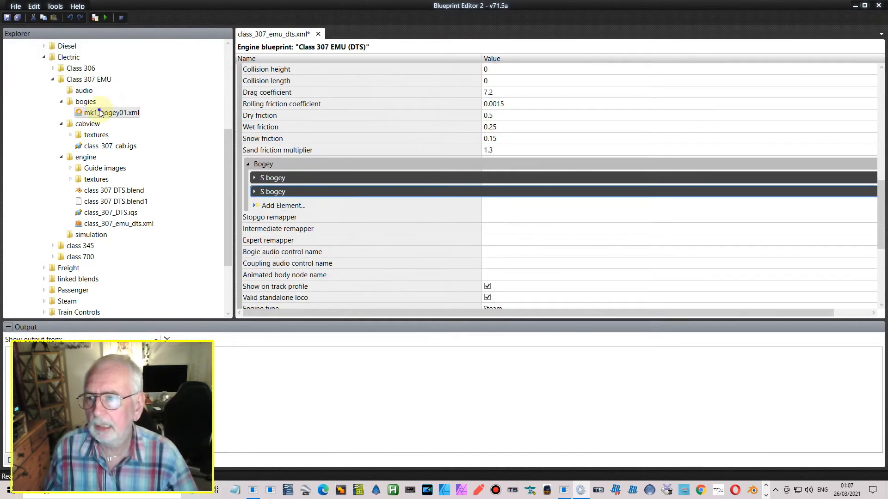
Duplicate mk1_bogey01.xml within the bogies folder and rename the copy mk1_bogey02.xml.
{"action": "right_click", "coordinate": [100, 111]}
{"action": "left_click", "coordinate": [135, 174]}
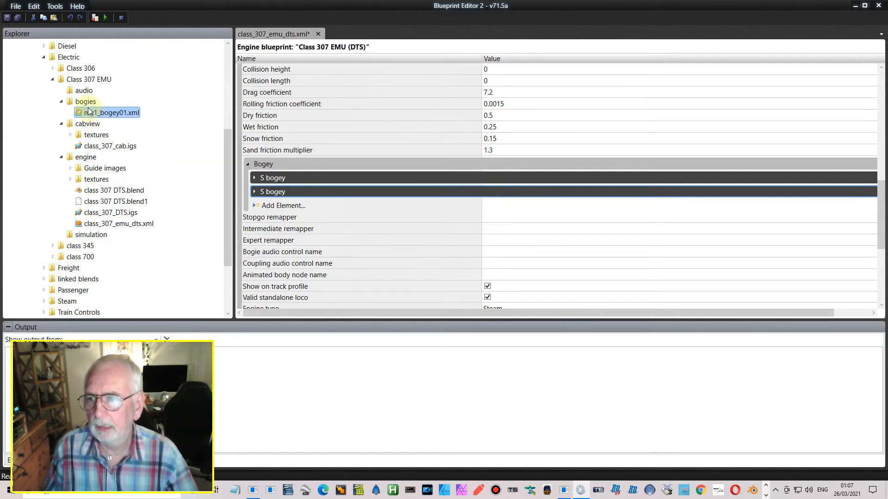
{"action": "right_click", "coordinate": [87, 104]}
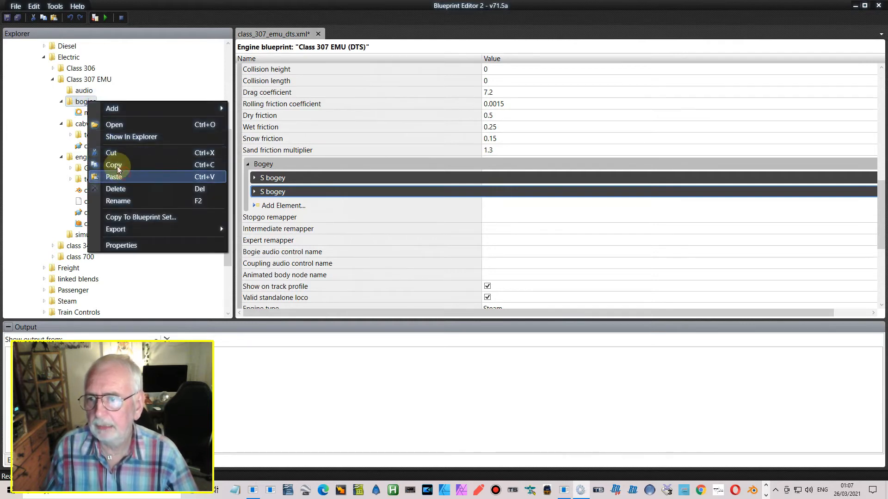
{"action": "left_click", "coordinate": [122, 175]}
{"action": "double_click", "coordinate": [118, 125]}
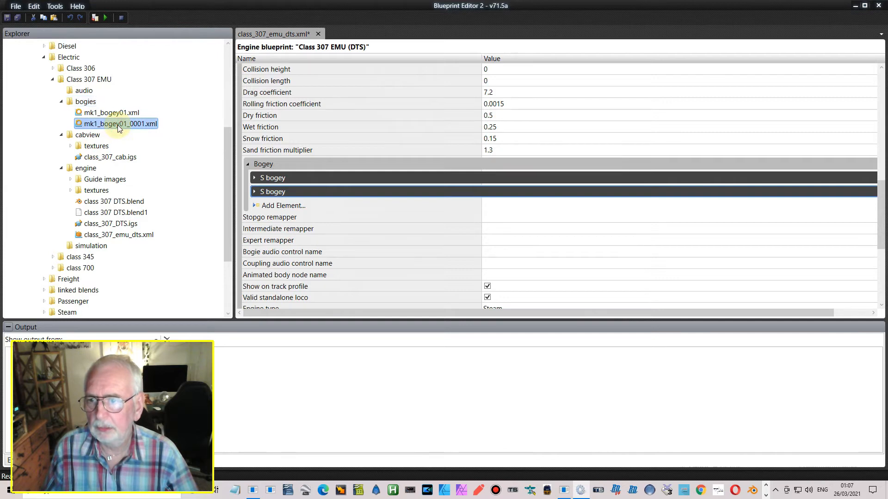
{"action": "left_click", "coordinate": [139, 124]}
{"action": "left_click_drag", "start_coordinate": [144, 124], "coordinate": [127, 125]}
{"action": "type", "text": "2"}
{"action": "key", "text": "Return"}
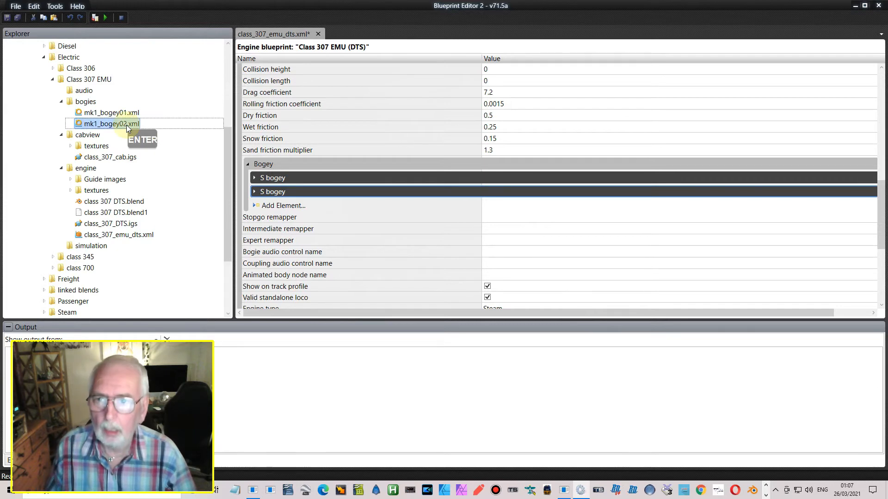
Open mk1_bogey02.xml and set its Geometry to b02.
{"action": "double_click", "coordinate": [87, 125]}
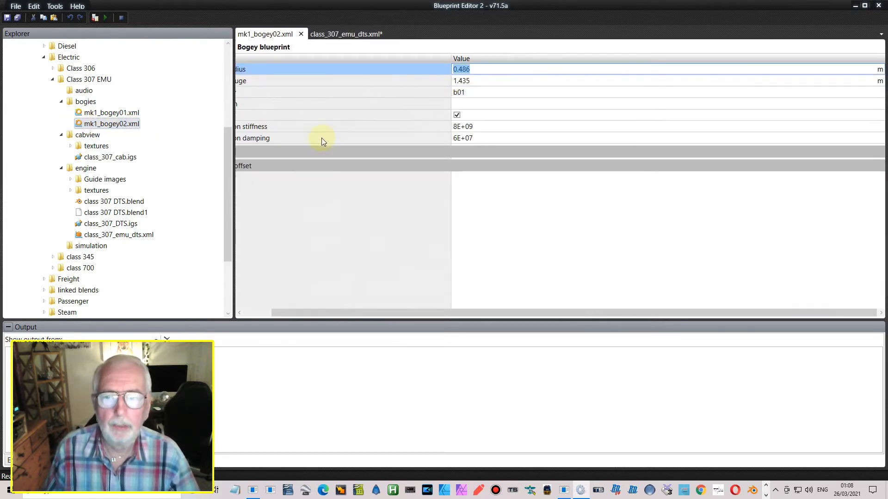
{"action": "left_click_drag", "start_coordinate": [310, 313], "coordinate": [283, 312]}
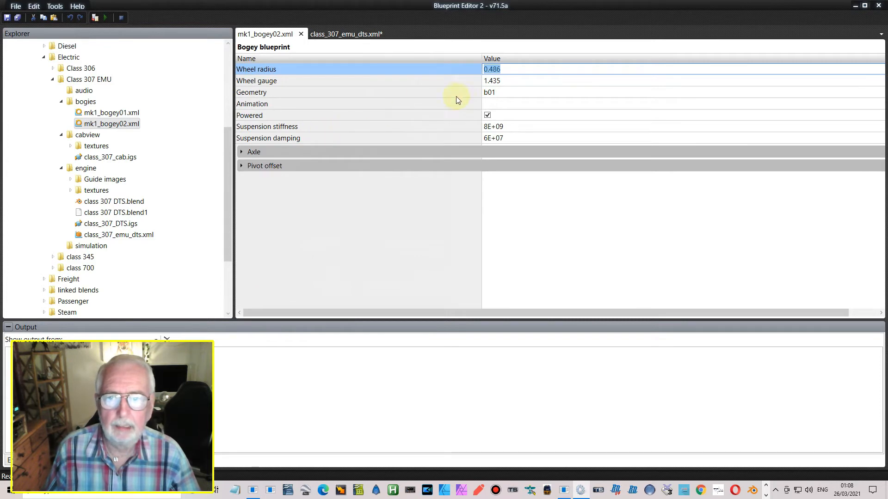
{"action": "left_click", "coordinate": [490, 92]}
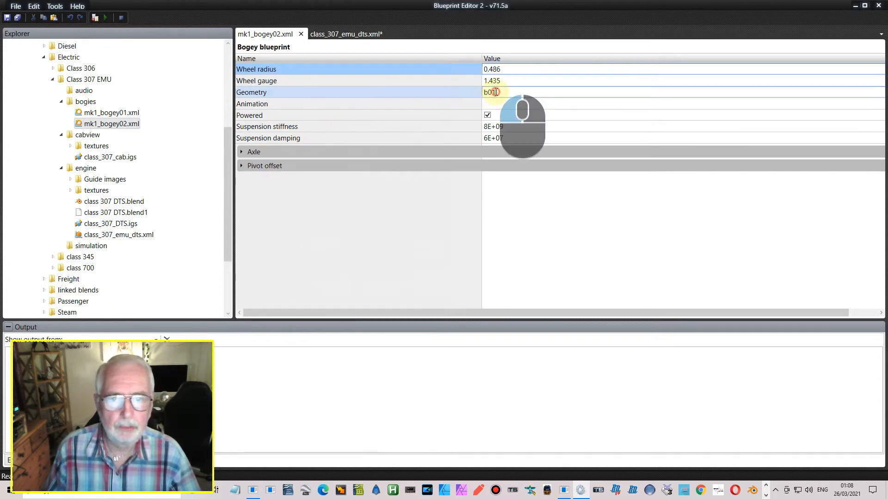
{"action": "key", "text": "BackSpace"}
{"action": "type", "text": "2"}
{"action": "key", "text": "Return"}
Set the Node ids of the two S axles in mk1_bogey02.xml to b02wh01 and b02wh02.
{"action": "left_click", "coordinate": [240, 153]}
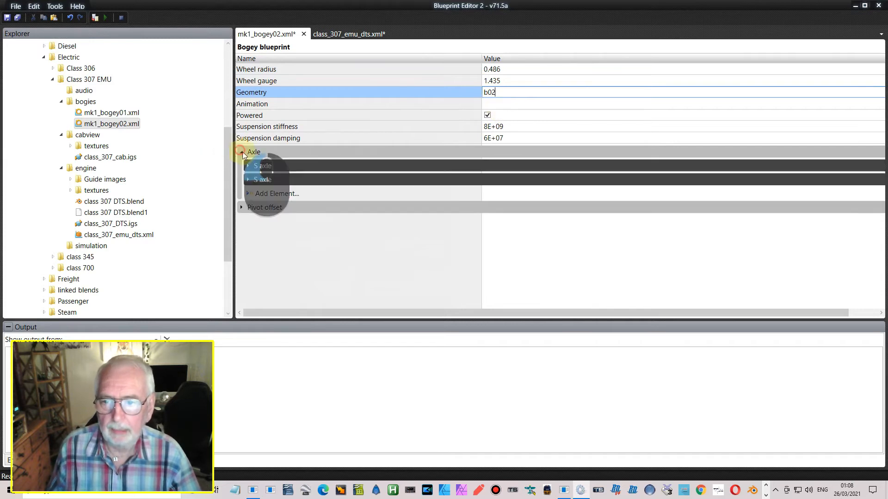
{"action": "left_click", "coordinate": [249, 167]}
{"action": "left_click", "coordinate": [248, 227]}
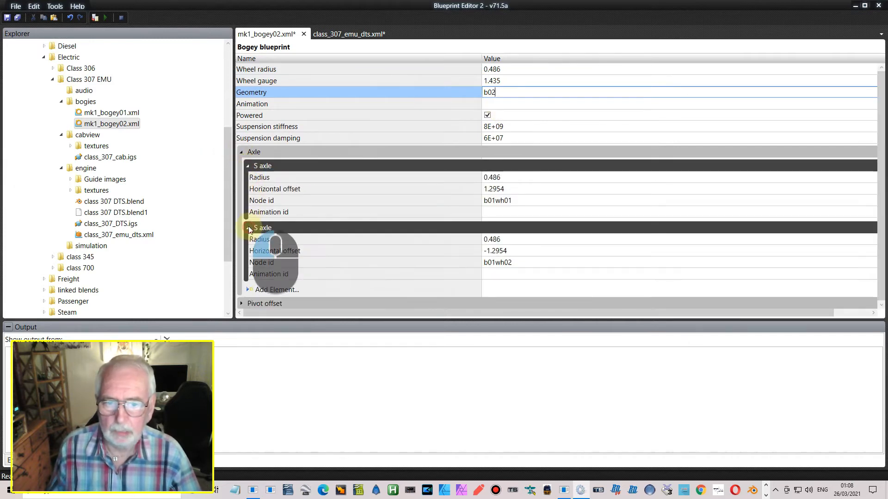
{"action": "left_click", "coordinate": [496, 201]}
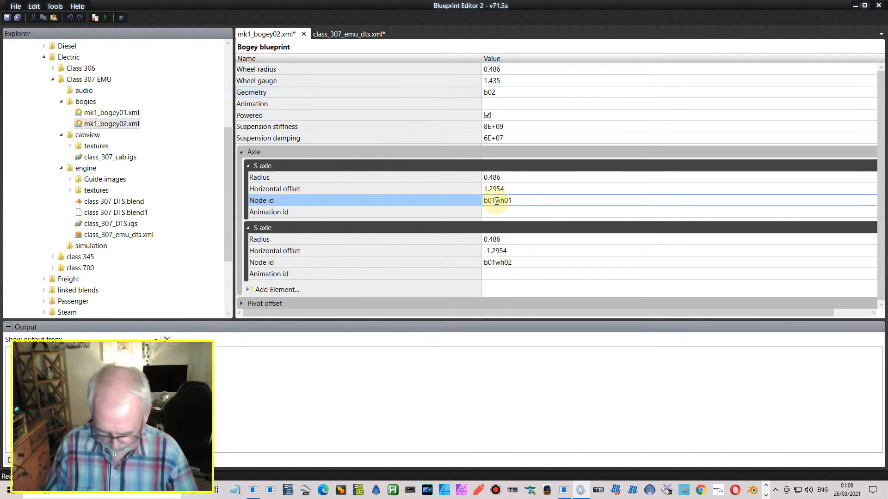
{"action": "key", "text": "BackSpace"}
{"action": "type", "text": "2"}
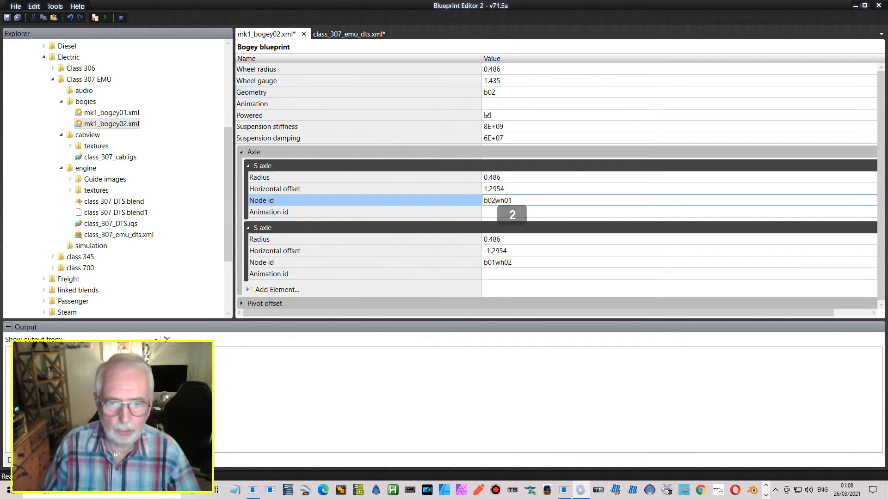
{"action": "left_click", "coordinate": [495, 261]}
{"action": "key", "text": "BackSpace"}
{"action": "type", "text": "2"}
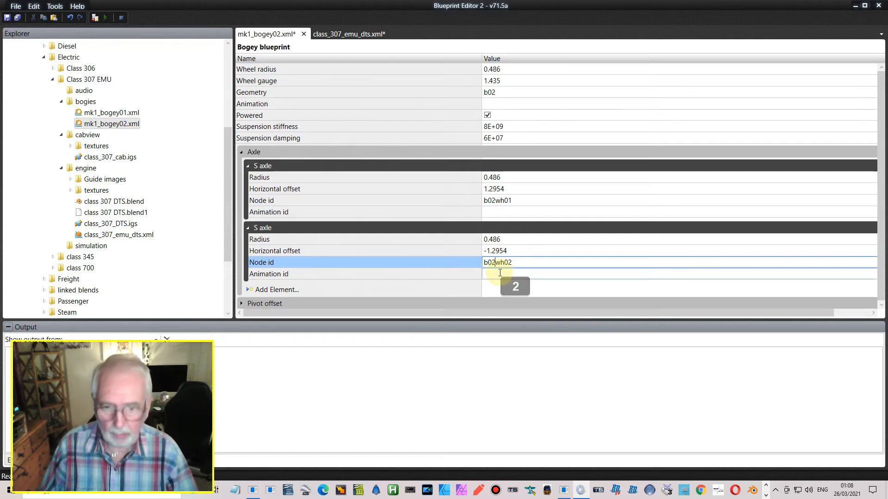
Save the mk1_bogey02.xml blueprint and close it to return to the engine blueprint.
{"action": "left_click", "coordinate": [16, 8]}
{"action": "left_click", "coordinate": [32, 47]}
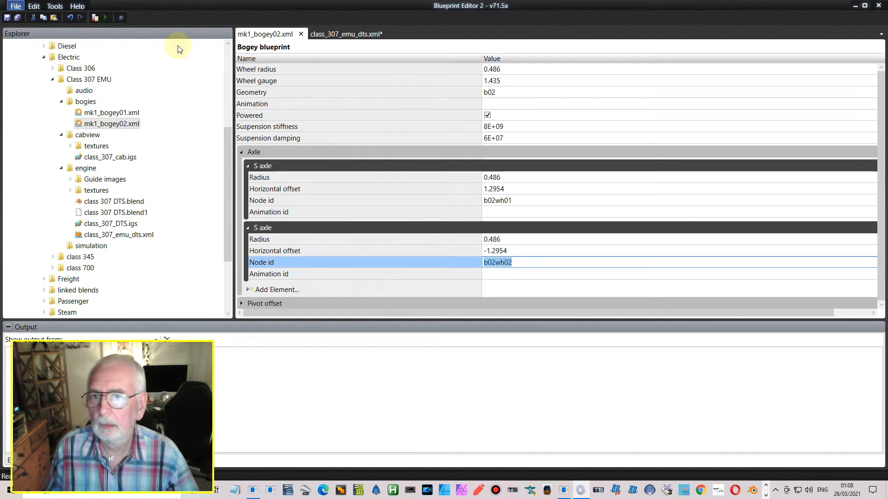
{"action": "left_click", "coordinate": [301, 33]}
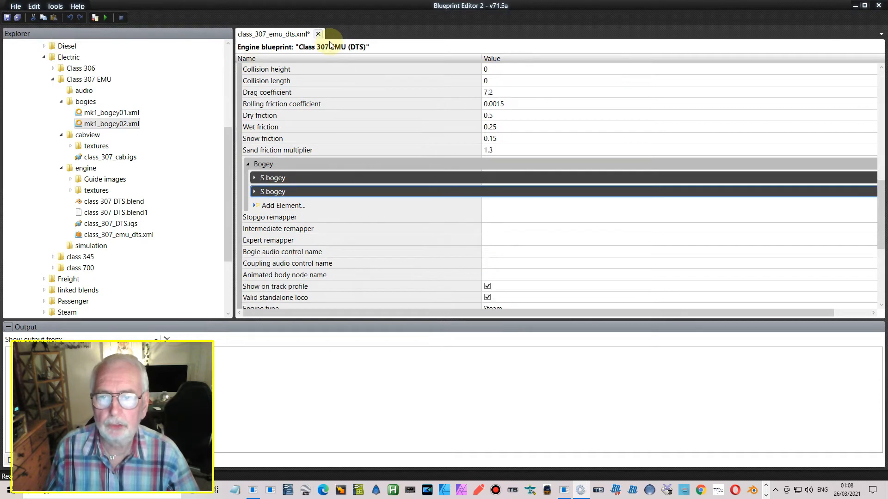
Set Bogey pivot X to 7.2 for the first S bogey and -7.2 for the second S bogey.
{"action": "left_click", "coordinate": [254, 179]}
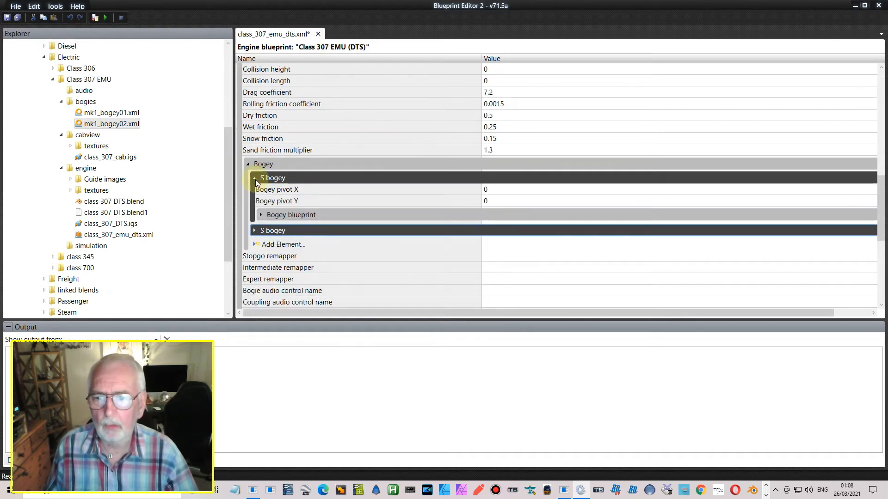
{"action": "left_click", "coordinate": [260, 216]}
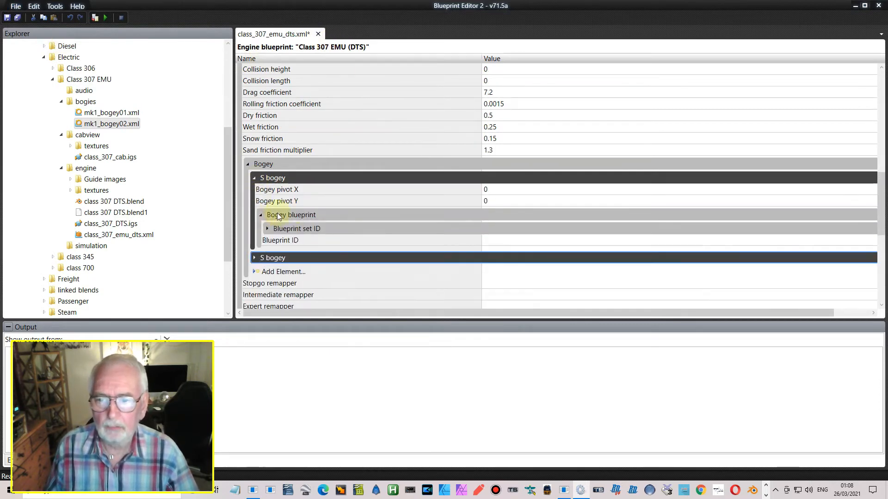
{"action": "left_click", "coordinate": [257, 260]}
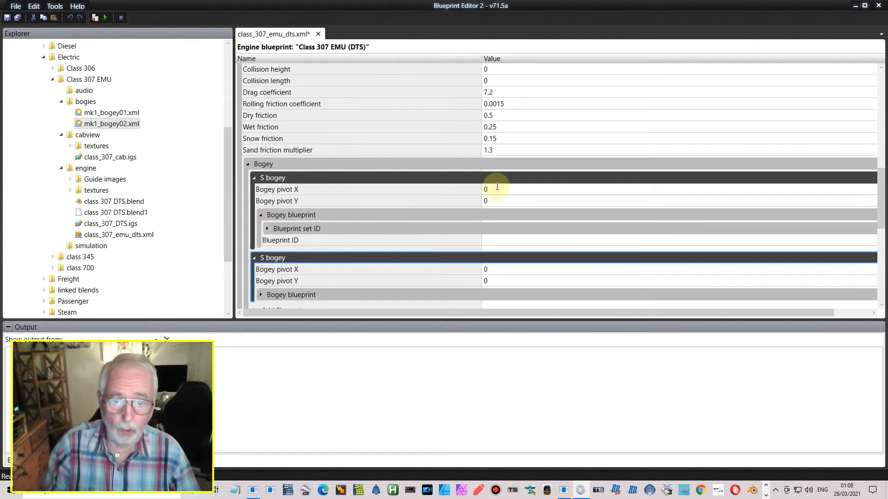
{"action": "left_click", "coordinate": [481, 190]}
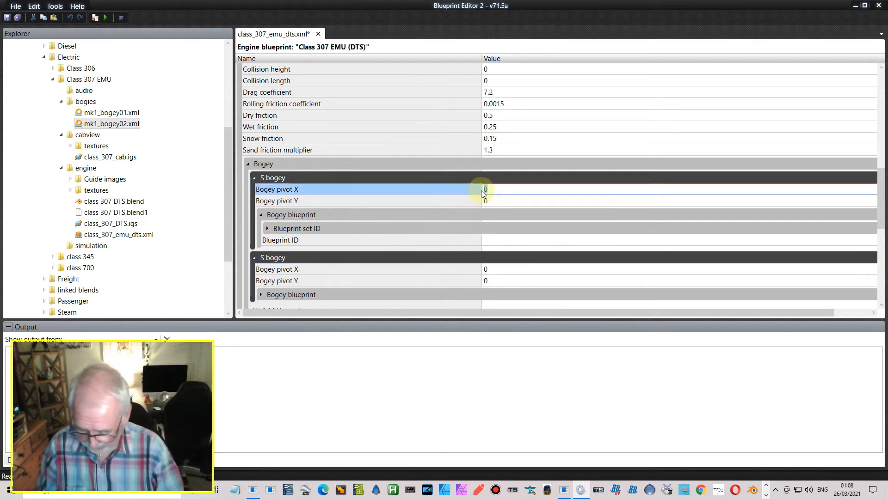
{"action": "type", "text": "7."}
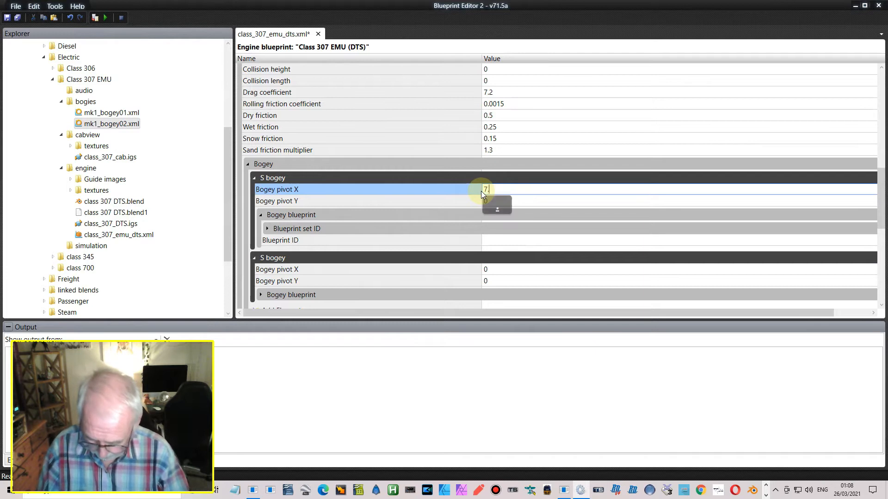
{"action": "type", "text": "2"}
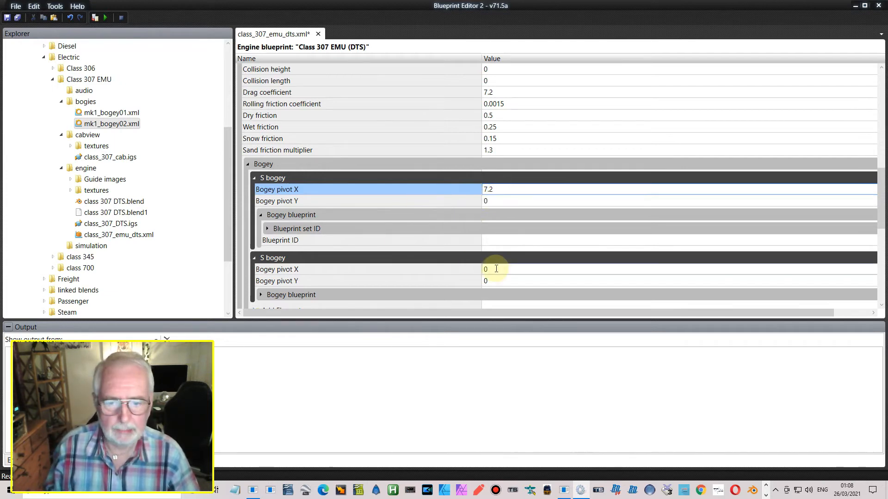
{"action": "left_click", "coordinate": [440, 271]}
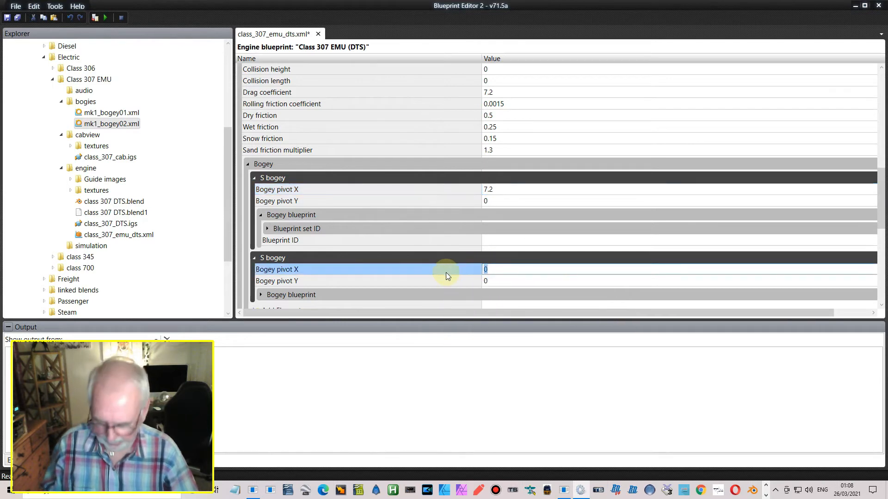
{"action": "type", "text": "7.2"}
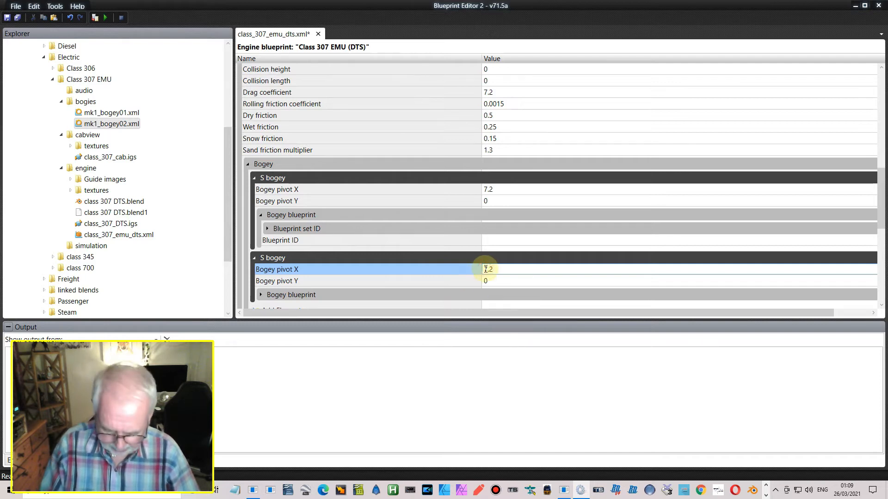
{"action": "type", "text": "-"}
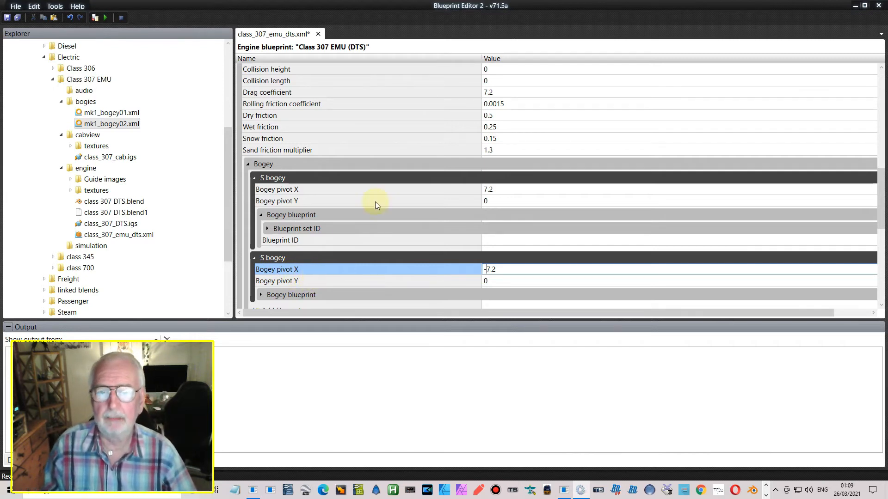
Set the first S bogey's Blueprint set ID to Provider TNM and Product AddOn01.
{"action": "scroll", "coordinate": [387, 187], "scroll_direction": "down", "scroll_amount": 2}
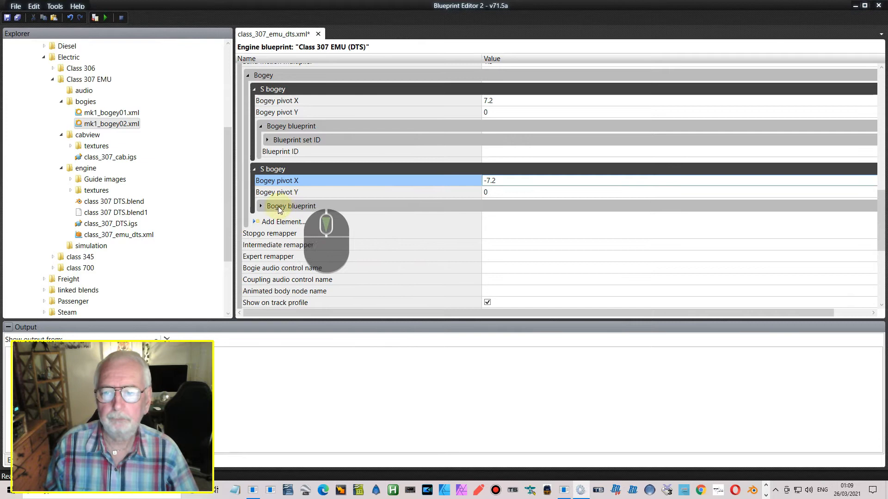
{"action": "left_click", "coordinate": [267, 140]}
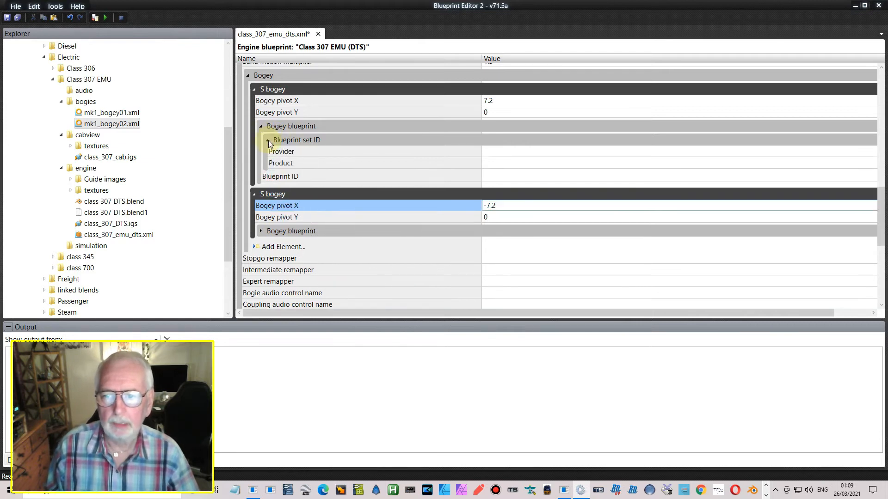
{"action": "left_click", "coordinate": [512, 151]}
{"action": "type", "text": "Add"}
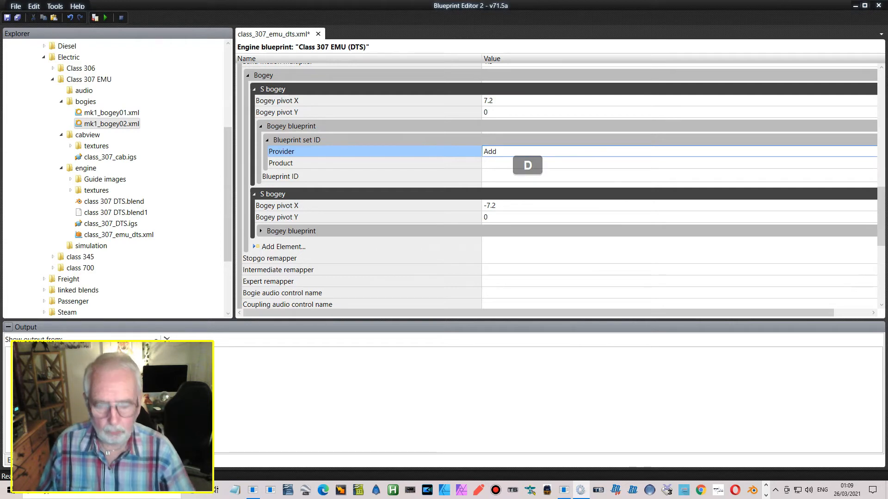
{"action": "key", "text": "BackSpace"}
{"action": "key", "text": "BackSpace"}
{"action": "key", "text": "BackSpace"}
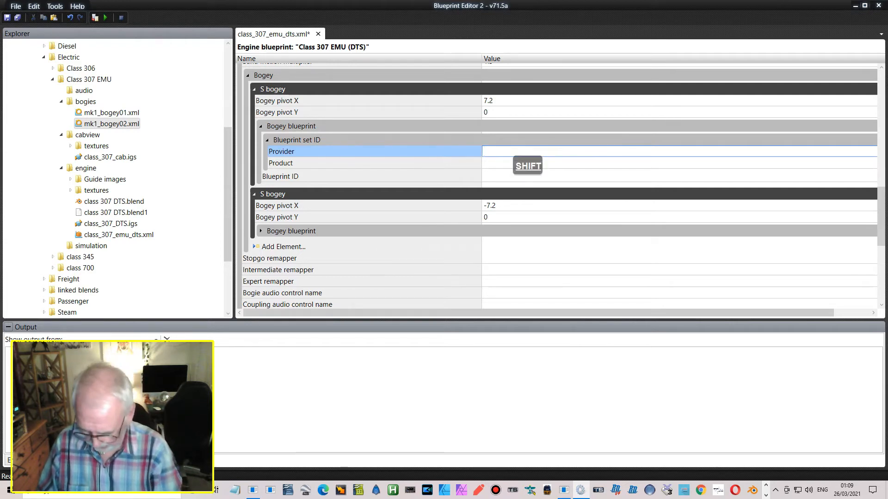
{"action": "type", "text": "TN<M"}
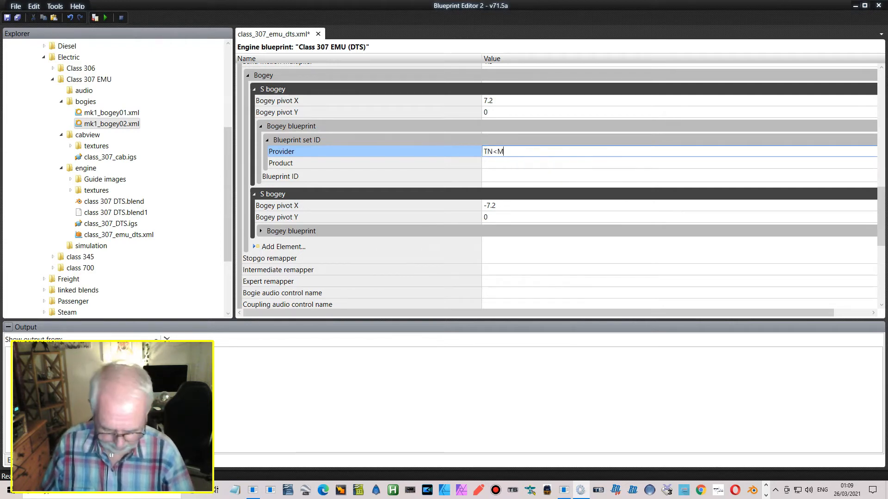
{"action": "key", "text": "BackSpace"}
{"action": "key", "text": "BackSpace"}
{"action": "type", "text": "M"}
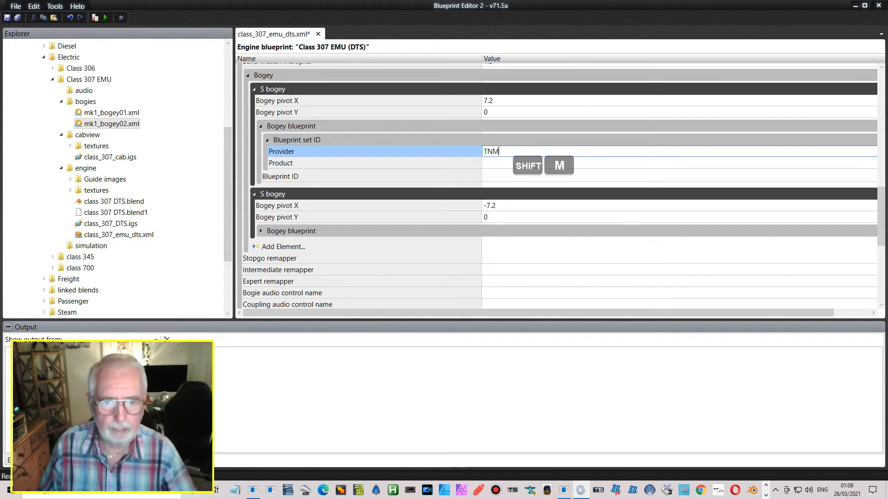
{"action": "left_click", "coordinate": [501, 163]}
{"action": "type", "text": "AddOn01"}
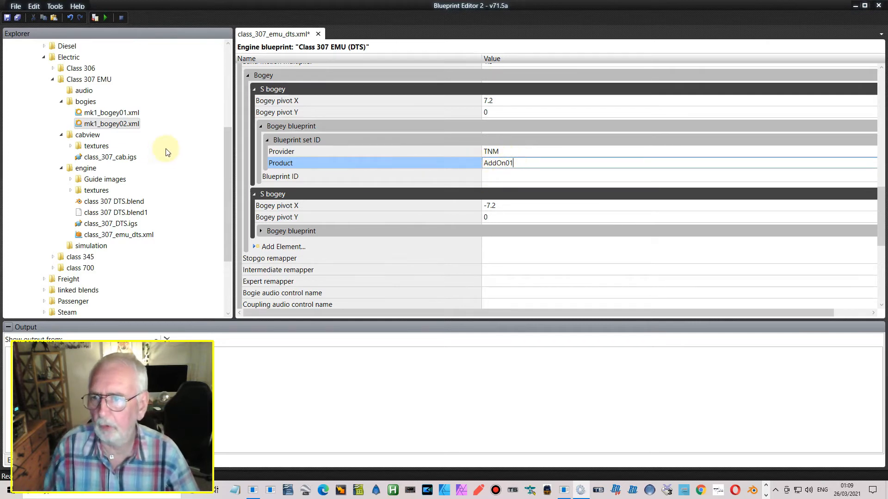
Copy mk1_bogey01.xml from the bogies folder and paste its path as the first S bogey's Blueprint ID.
{"action": "right_click", "coordinate": [107, 113]}
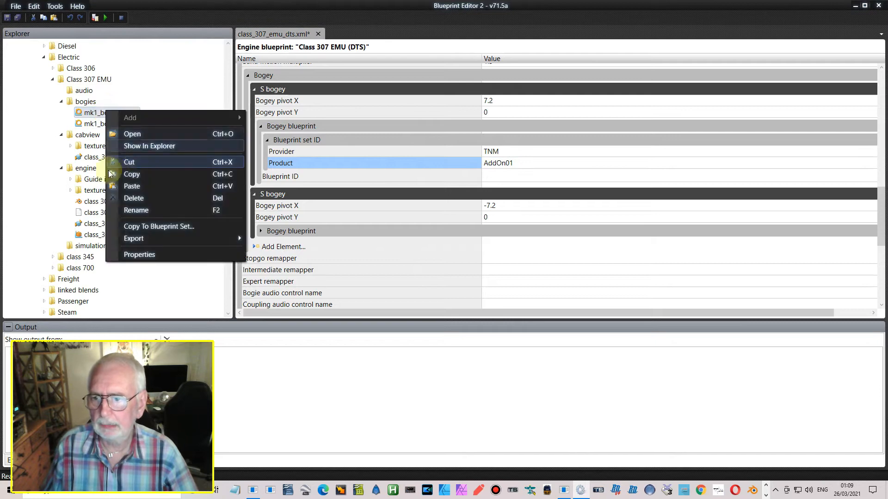
{"action": "left_click", "coordinate": [143, 175]}
{"action": "left_click", "coordinate": [499, 178]}
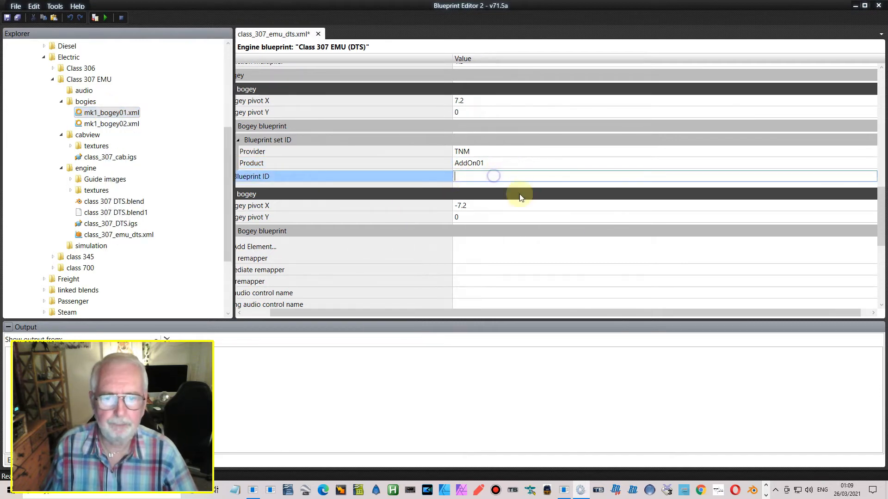
{"action": "right_click", "coordinate": [493, 177]}
{"action": "left_click", "coordinate": [519, 235]}
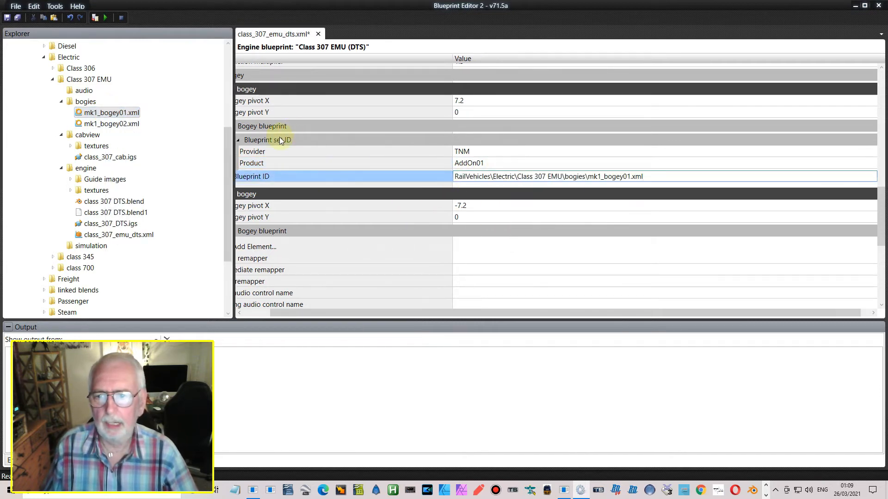
{"action": "right_click", "coordinate": [279, 138]}
{"action": "left_click", "coordinate": [314, 185]}
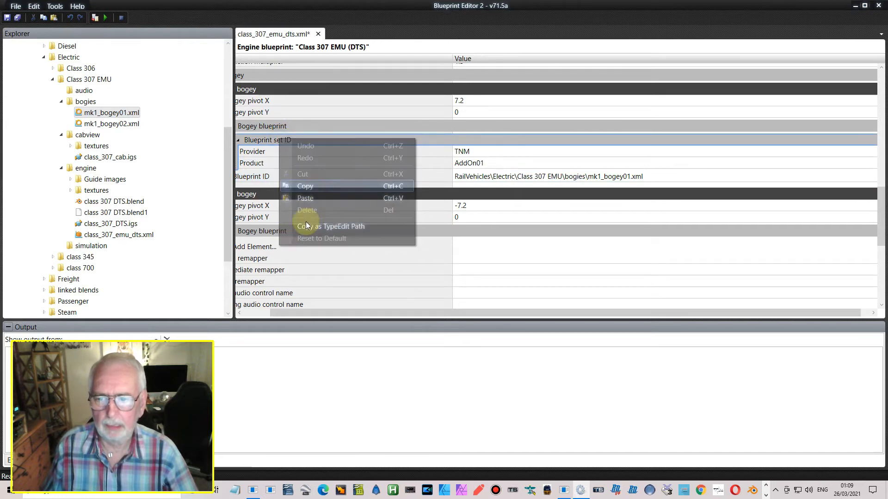
{"action": "right_click", "coordinate": [289, 231]}
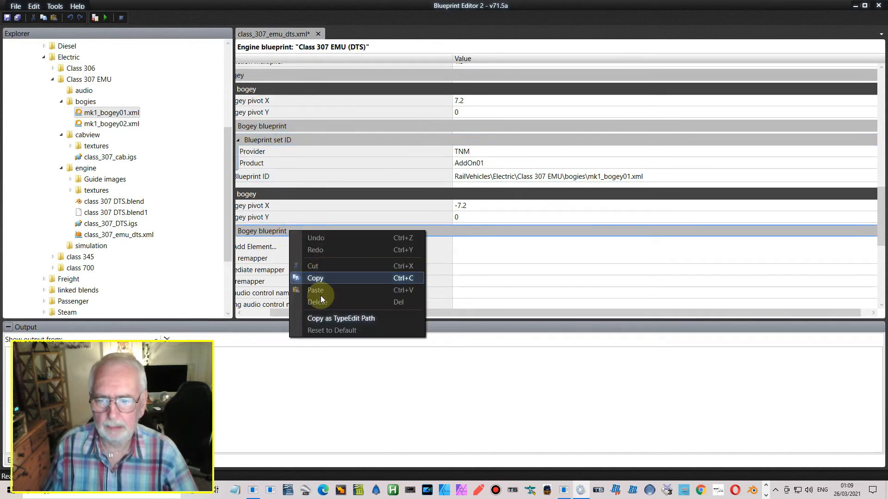
{"action": "left_click", "coordinate": [265, 315]}
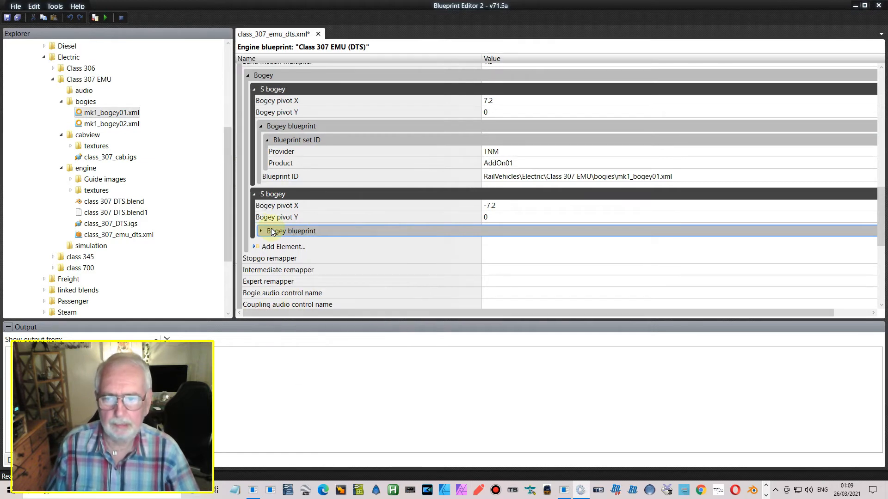
Copy the first S bogey's Blueprint set ID and paste it over the Blueprint set ID of the second S bogey.
{"action": "left_click", "coordinate": [325, 141]}
{"action": "right_click", "coordinate": [327, 144]}
{"action": "left_click", "coordinate": [354, 187]}
{"action": "left_click", "coordinate": [315, 231]}
{"action": "right_click", "coordinate": [315, 231]}
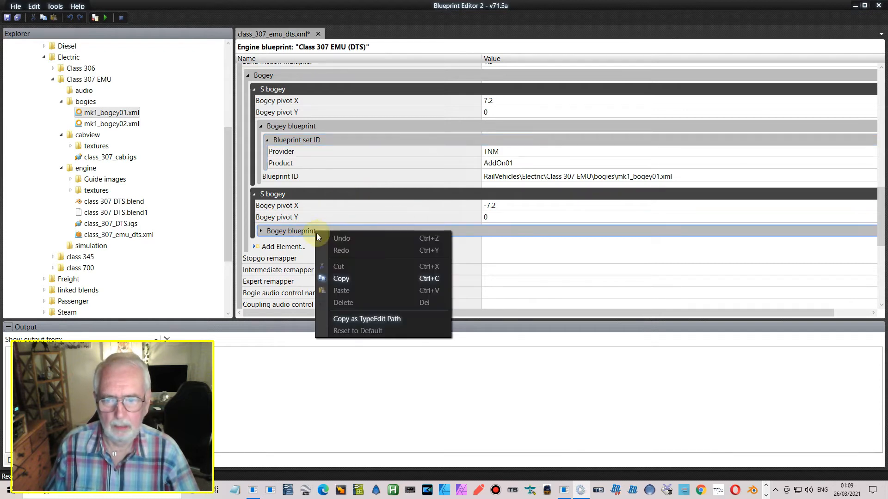
{"action": "left_click", "coordinate": [259, 231]}
{"action": "left_click", "coordinate": [295, 249]}
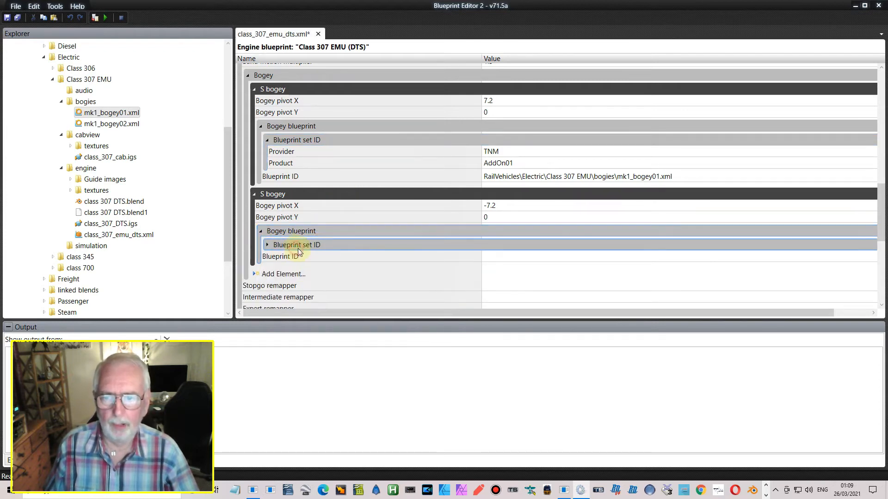
{"action": "right_click", "coordinate": [299, 247]}
{"action": "left_click", "coordinate": [327, 306]}
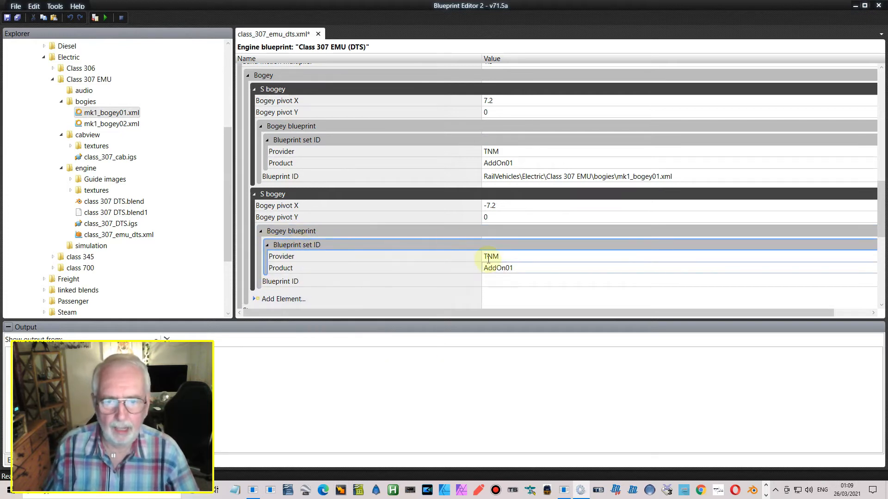
Copy mk1_bogey02.xml from the bogies folder and paste its path as the second S bogey's Blueprint ID.
{"action": "left_click", "coordinate": [121, 124]}
{"action": "right_click", "coordinate": [123, 127]}
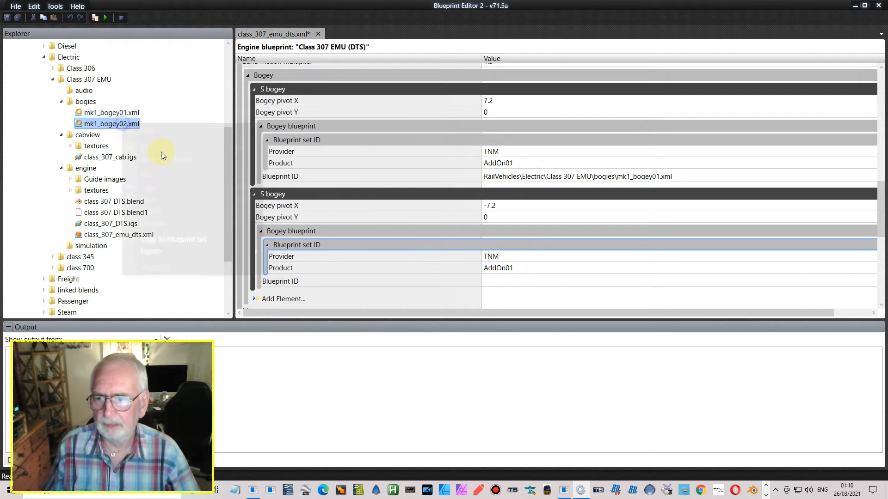
{"action": "left_click", "coordinate": [157, 187]}
{"action": "left_click", "coordinate": [498, 281]}
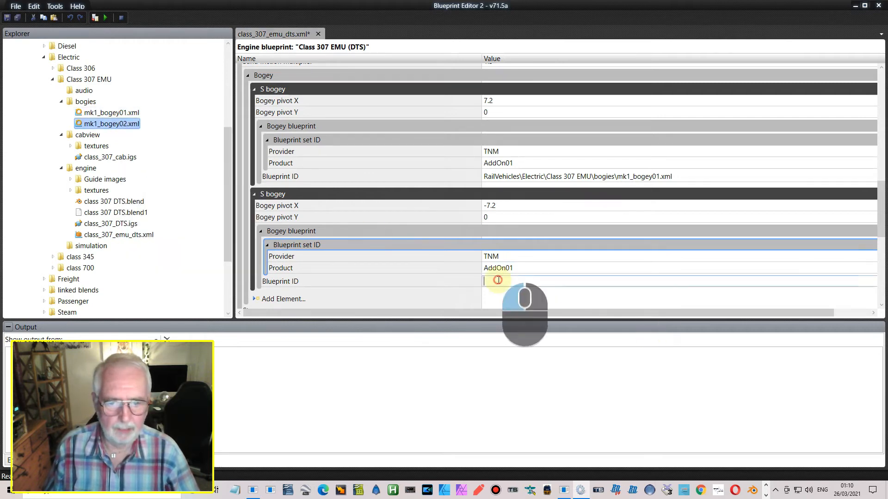
{"action": "right_click", "coordinate": [498, 280]}
{"action": "left_click", "coordinate": [535, 340]}
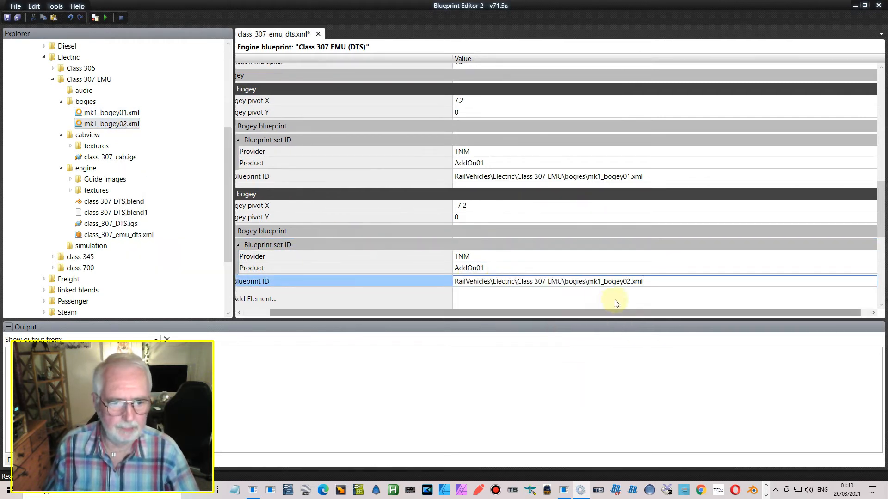
Expand the Render component section of the Class 307 EMU DTS engine blueprint.
{"action": "scroll", "coordinate": [473, 182], "scroll_direction": "down", "scroll_amount": 2}
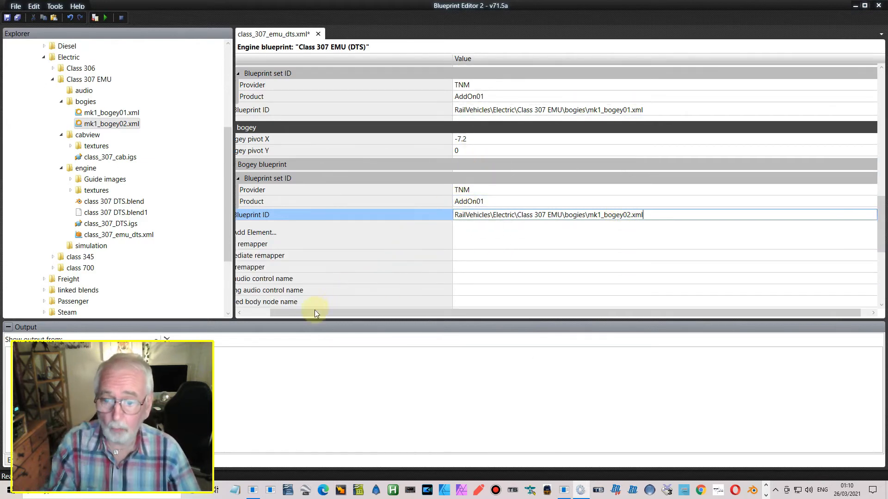
{"action": "left_click_drag", "start_coordinate": [314, 313], "coordinate": [243, 315]}
{"action": "scroll", "coordinate": [312, 263], "scroll_direction": "down", "scroll_amount": 2}
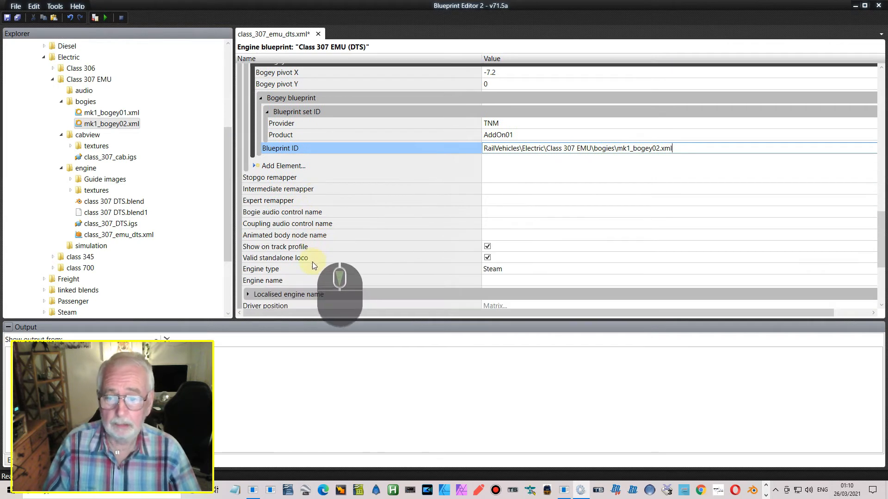
{"action": "scroll", "coordinate": [312, 263], "scroll_direction": "down", "scroll_amount": 4}
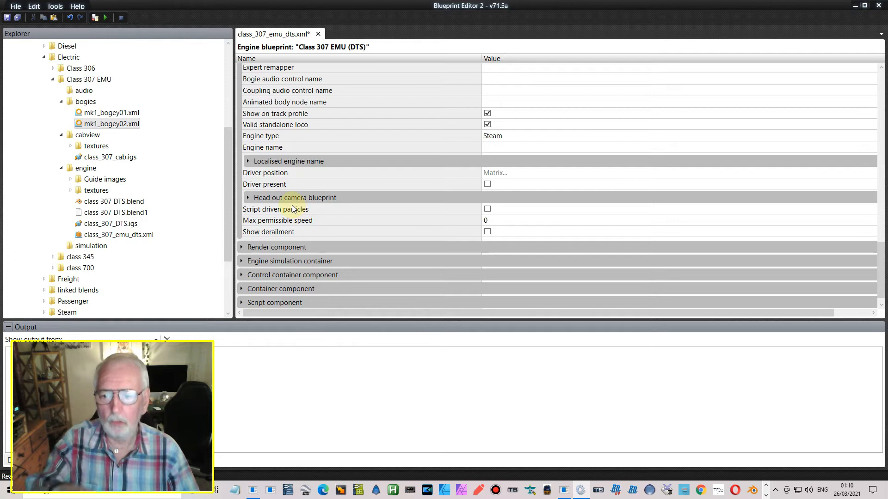
{"action": "scroll", "coordinate": [291, 206], "scroll_direction": "down", "scroll_amount": 1}
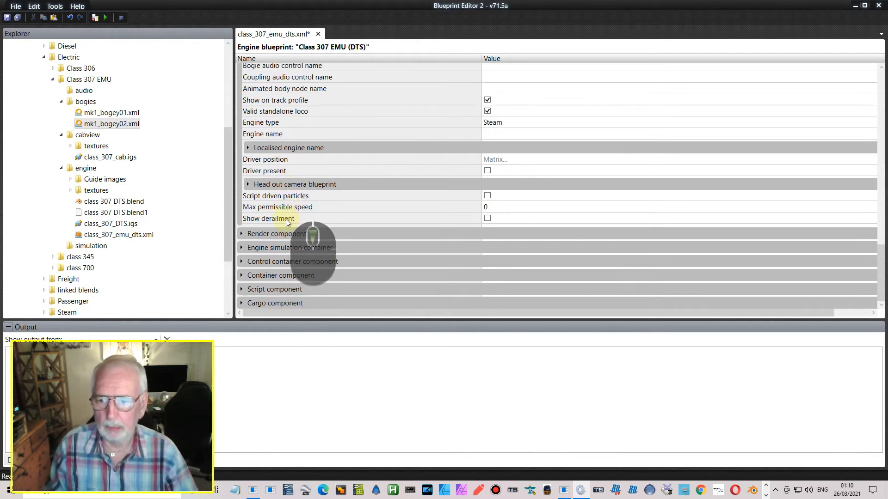
{"action": "left_click", "coordinate": [240, 234]}
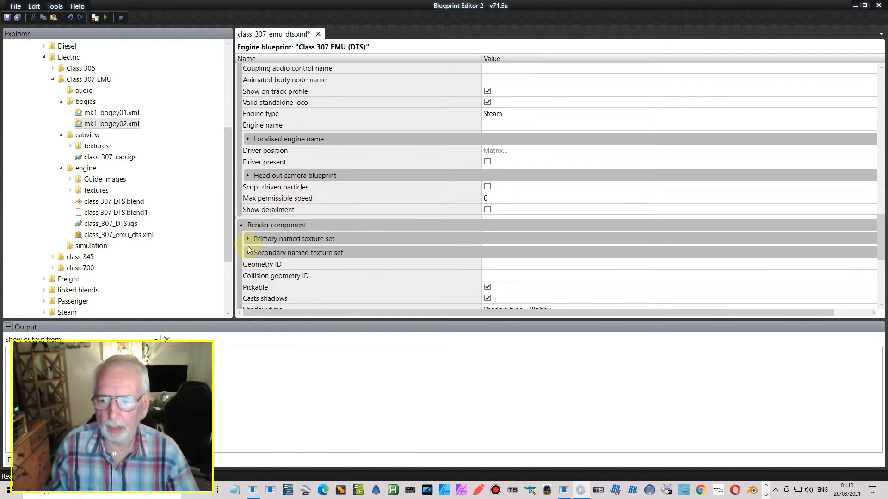
{"action": "scroll", "coordinate": [258, 252], "scroll_direction": "down", "scroll_amount": 4}
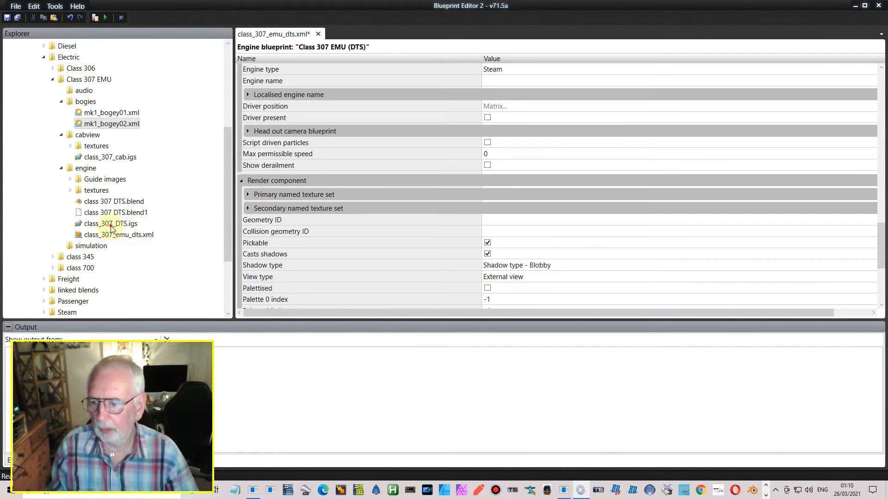
Copy class_307_DTS.igs from the engine folder and paste its path as the Render component's Geometry ID.
{"action": "left_click", "coordinate": [111, 224]}
{"action": "right_click", "coordinate": [111, 225]}
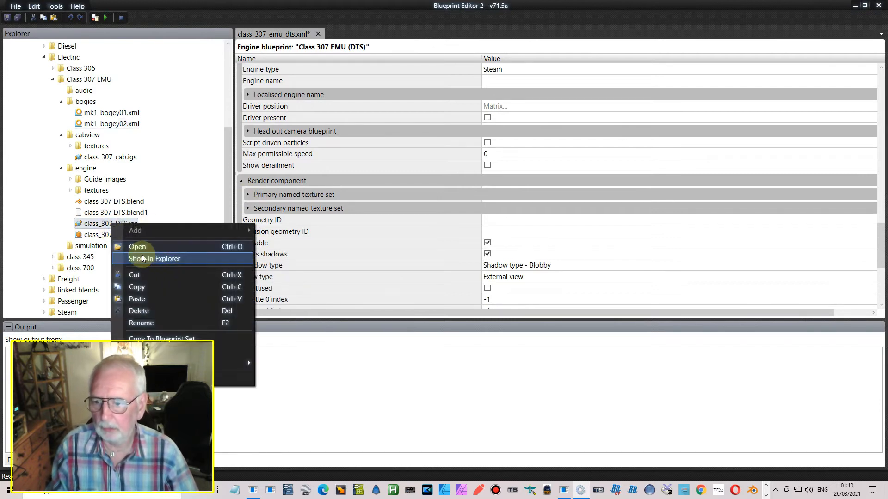
{"action": "left_click", "coordinate": [136, 285]}
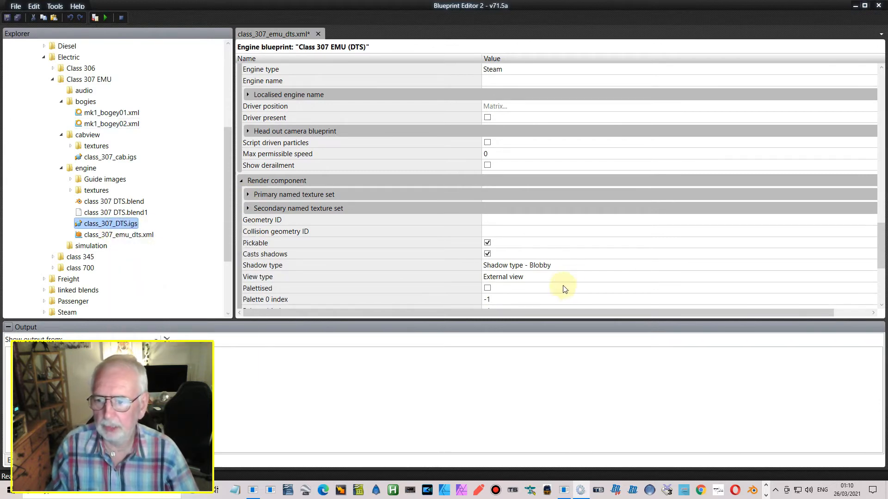
{"action": "left_click", "coordinate": [496, 221]}
{"action": "right_click", "coordinate": [496, 223]}
{"action": "left_click", "coordinate": [525, 283]}
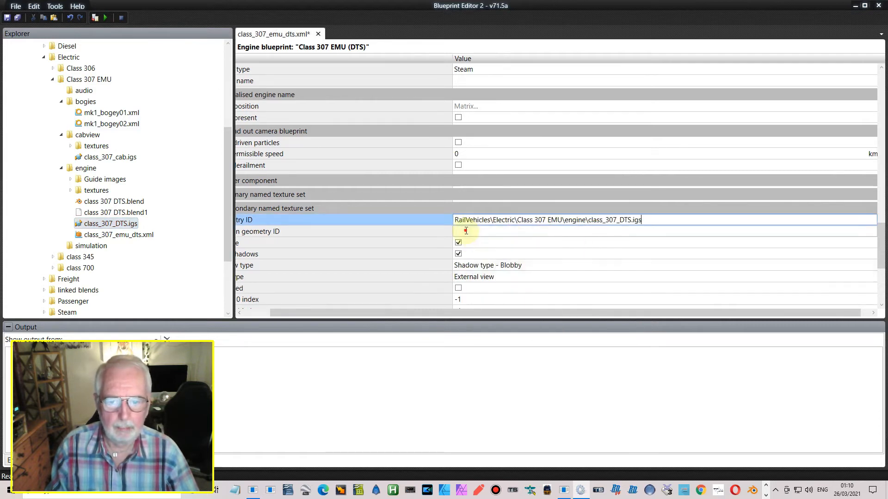
Paste the same class_307_DTS.igs path as the Collision geometry ID.
{"action": "left_click", "coordinate": [463, 232]}
{"action": "right_click", "coordinate": [465, 231]}
{"action": "left_click", "coordinate": [492, 290]}
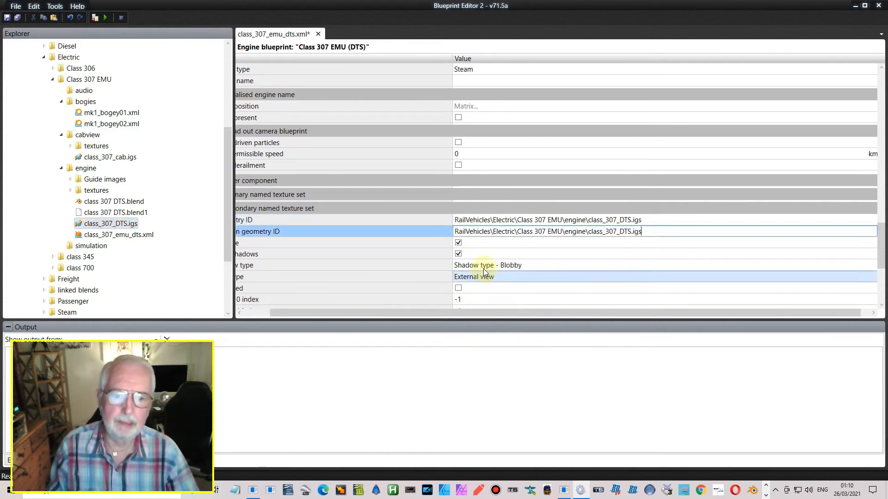
{"action": "left_click_drag", "start_coordinate": [490, 318], "coordinate": [429, 296]}
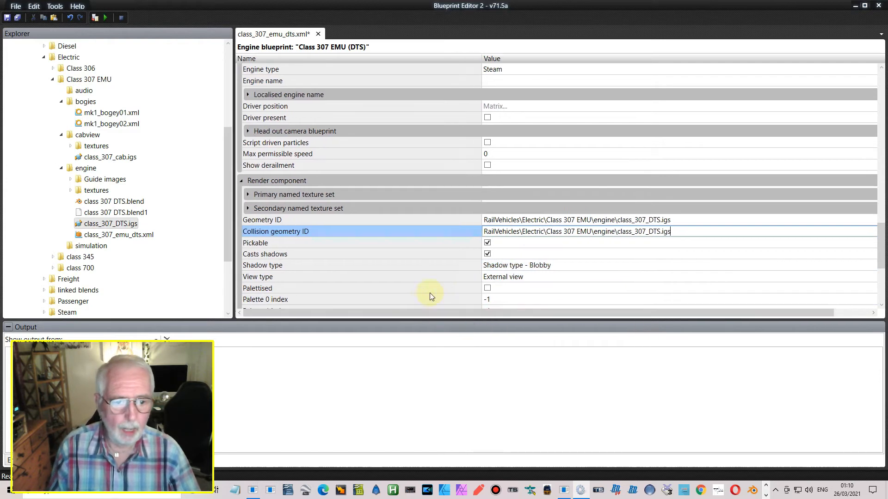
Expand the Engine simulation container down to the sim file's Blueprint set ID, and select the Class 307 EMU simulation folder.
{"action": "scroll", "coordinate": [366, 276], "scroll_direction": "down", "scroll_amount": 5}
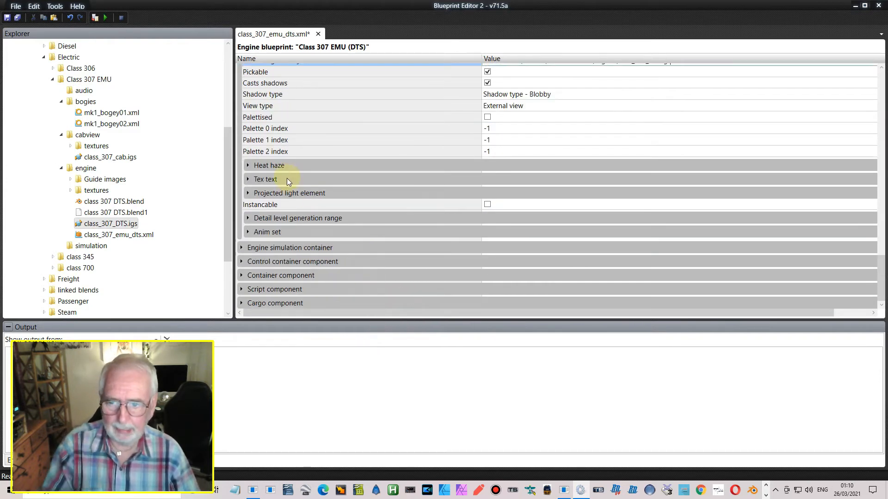
{"action": "left_click", "coordinate": [249, 248]}
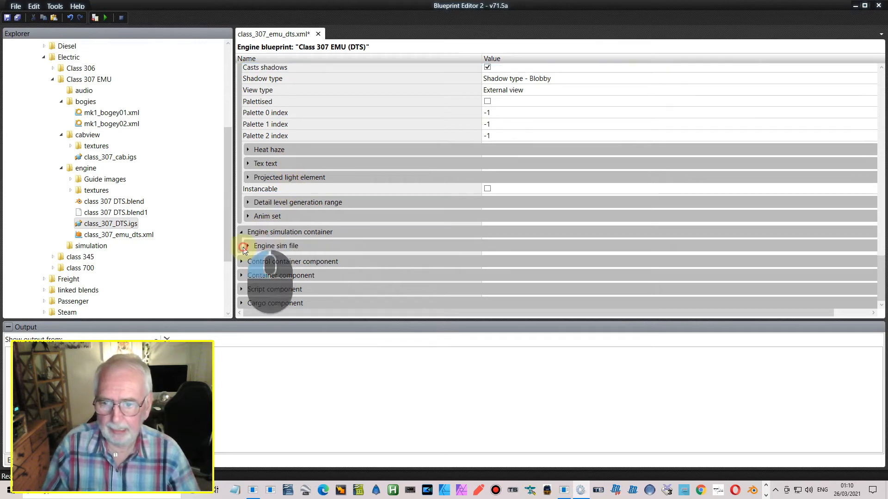
{"action": "left_click", "coordinate": [256, 246]}
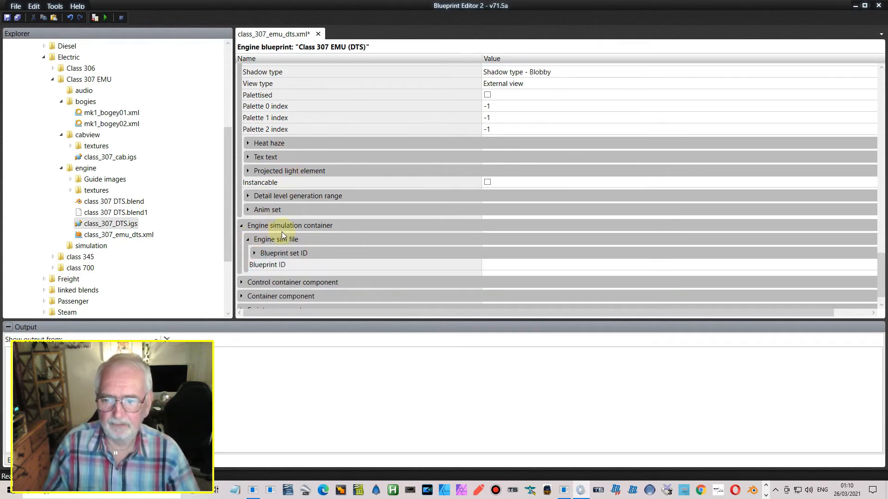
{"action": "scroll", "coordinate": [254, 237], "scroll_direction": "down", "scroll_amount": 1}
{"action": "left_click", "coordinate": [253, 236]}
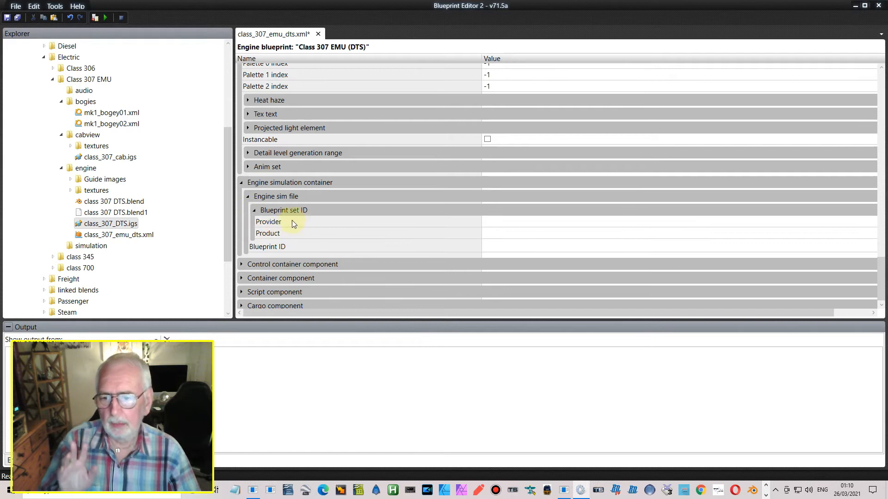
{"action": "left_click", "coordinate": [91, 247]}
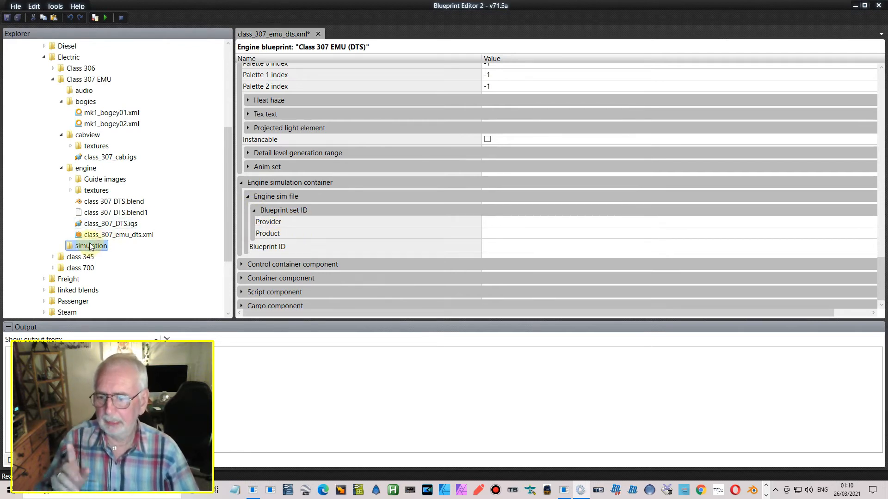
Switch to File Explorer on the neighbouring virtual desktop and open the RailWorks Assets folder.
{"action": "left_click", "coordinate": [766, 494]}
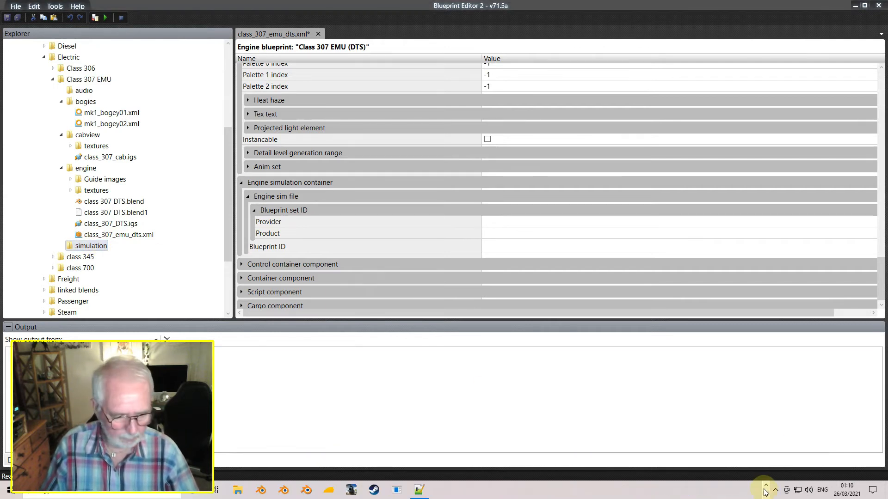
{"action": "left_click", "coordinate": [766, 494]}
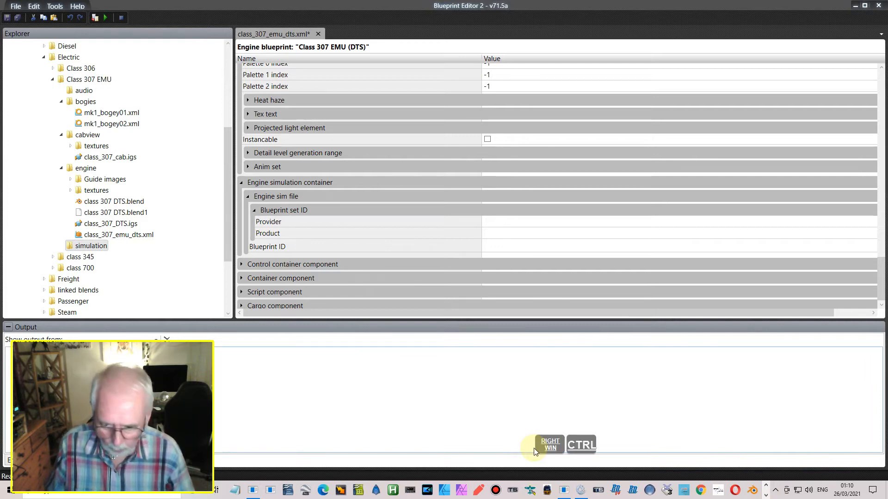
{"action": "key", "text": "ctrl+super+Left"}
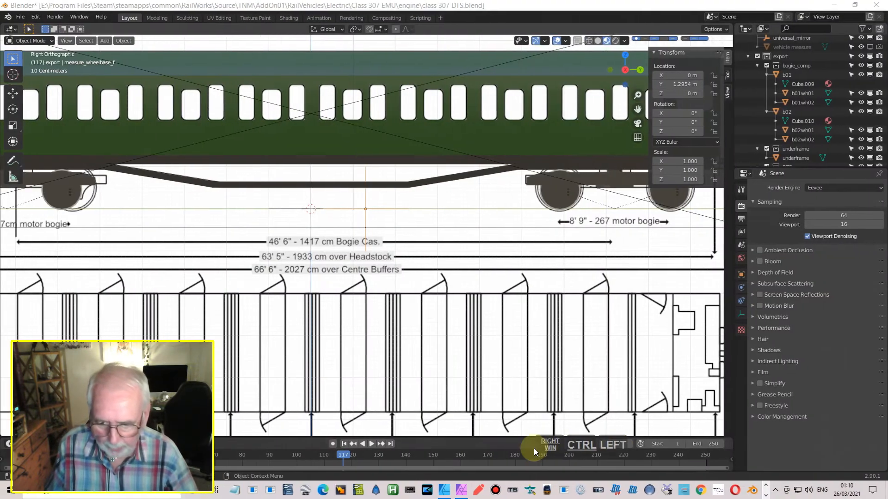
{"action": "left_click", "coordinate": [765, 495]}
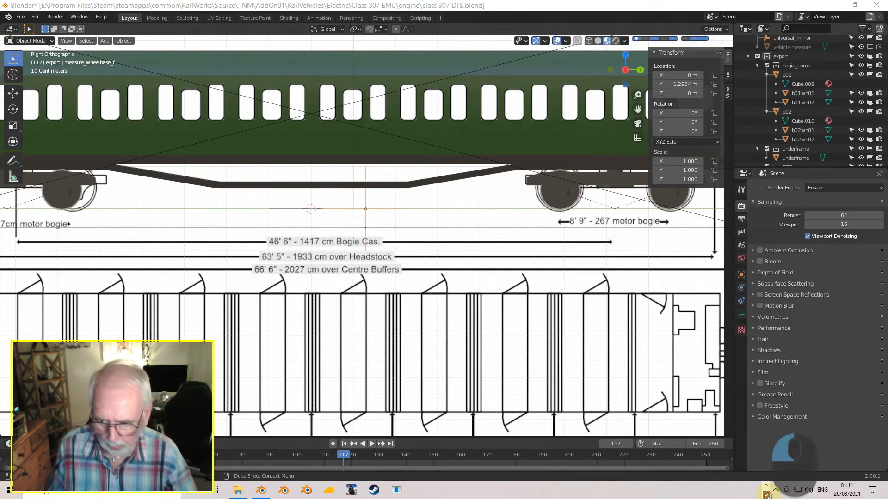
{"action": "left_click", "coordinate": [238, 492]}
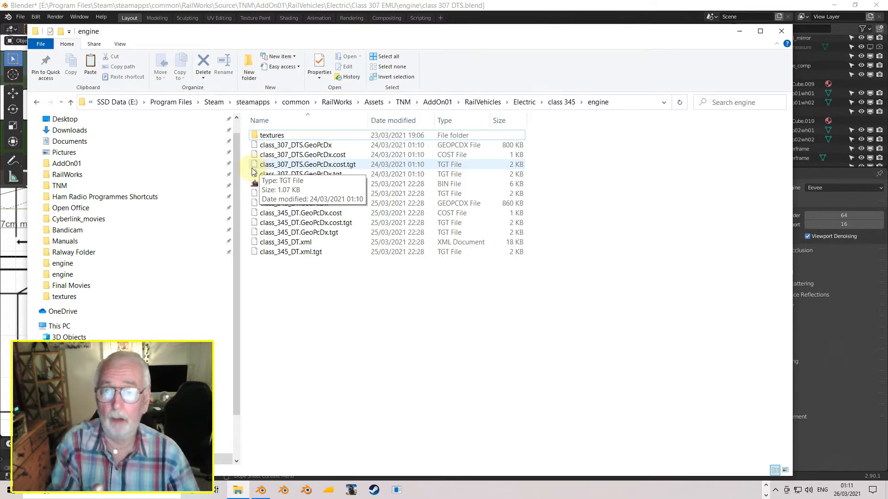
{"action": "left_click", "coordinate": [69, 175]}
{"action": "double_click", "coordinate": [271, 131]}
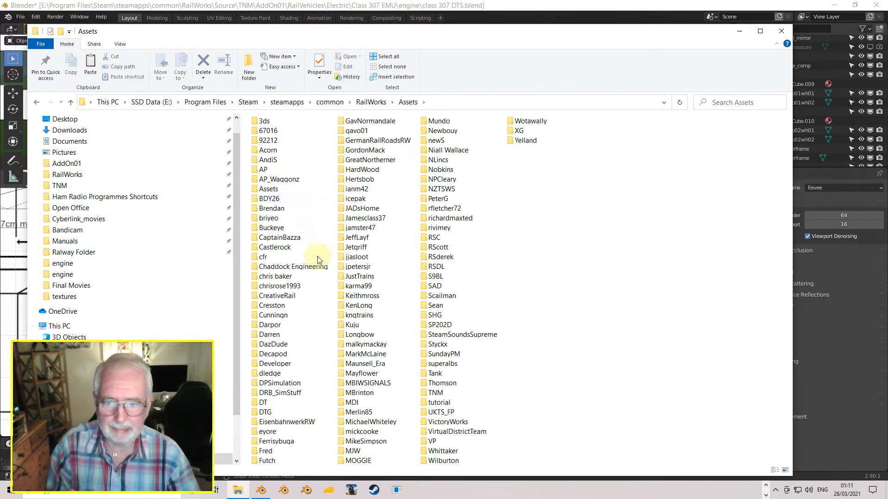
Within Assets, open the folder Kuju\RailSimulator\RailVehicles\Electric.
{"action": "scroll", "coordinate": [395, 307], "scroll_direction": "down", "scroll_amount": 2}
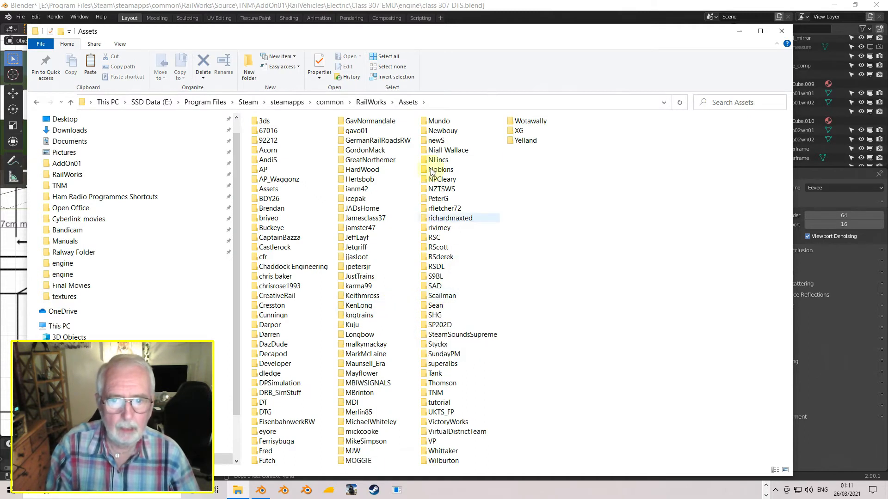
{"action": "scroll", "coordinate": [375, 351], "scroll_direction": "down", "scroll_amount": 2}
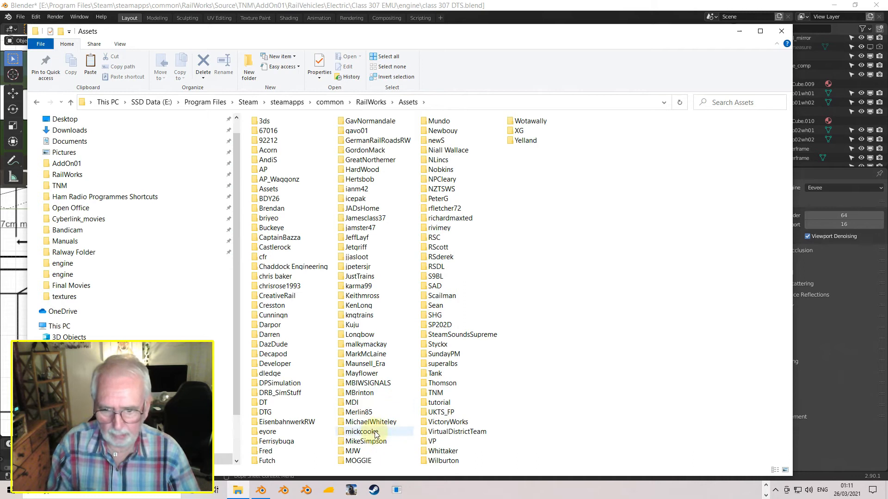
{"action": "double_click", "coordinate": [355, 326]}
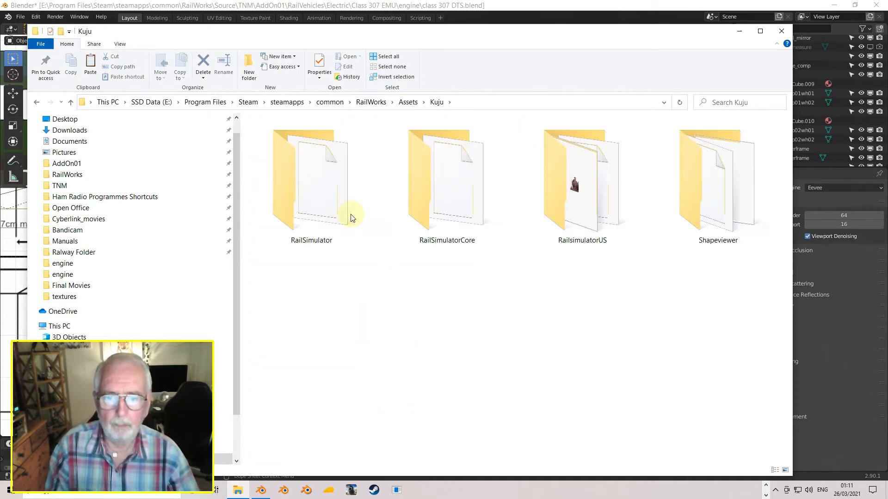
{"action": "left_click", "coordinate": [301, 198]}
{"action": "double_click", "coordinate": [301, 198]}
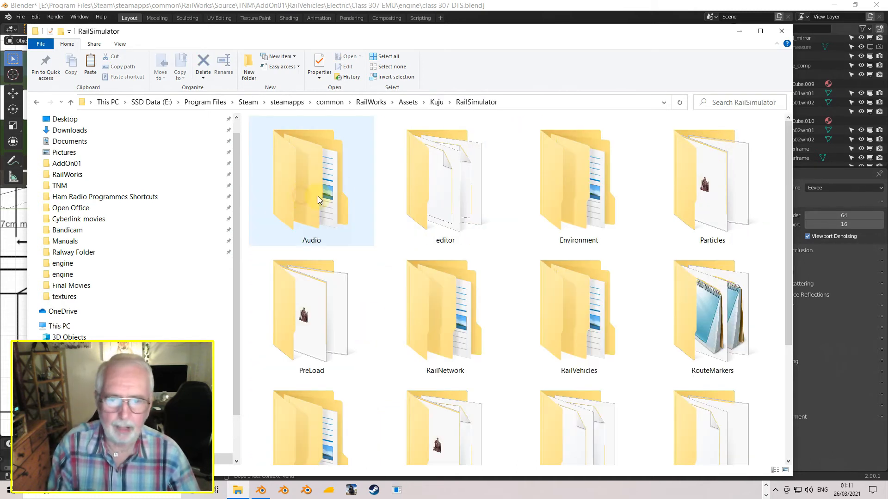
{"action": "scroll", "coordinate": [568, 306], "scroll_direction": "down", "scroll_amount": 1}
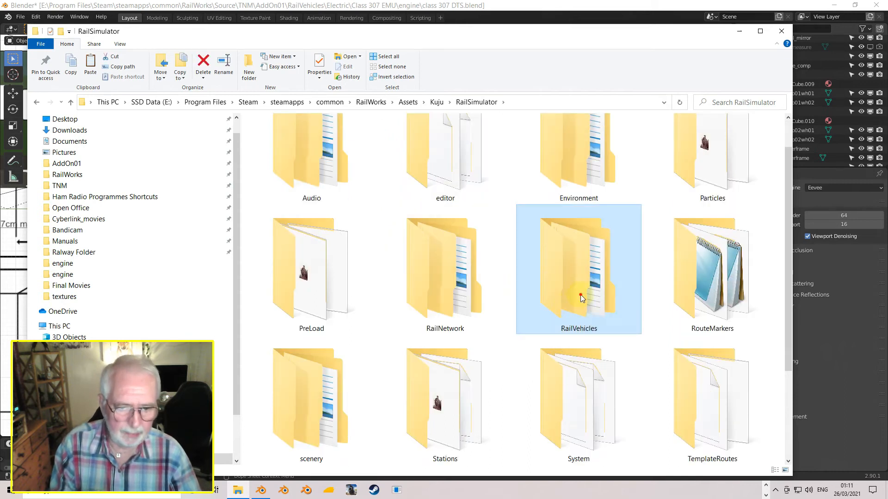
{"action": "double_click", "coordinate": [567, 306]}
{"action": "double_click", "coordinate": [584, 209]}
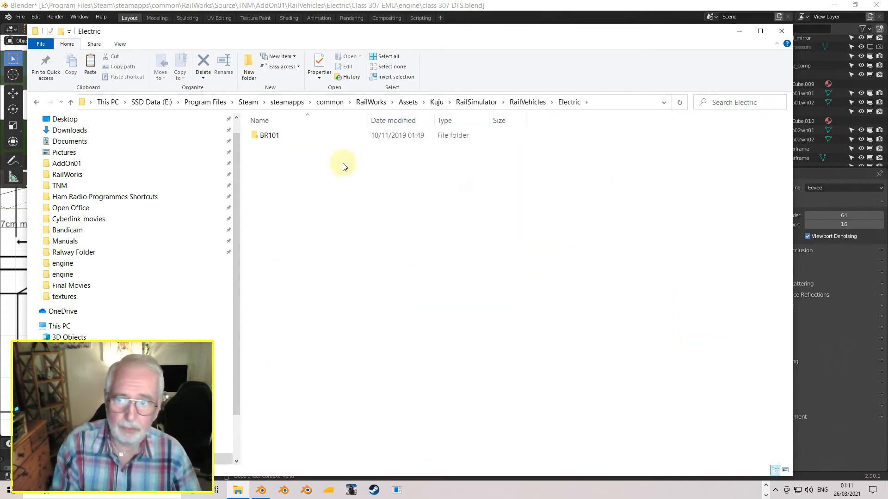
Open the Simulation folder of the default BR101 locomotive.
{"action": "double_click", "coordinate": [258, 135]}
{"action": "double_click", "coordinate": [266, 154]}
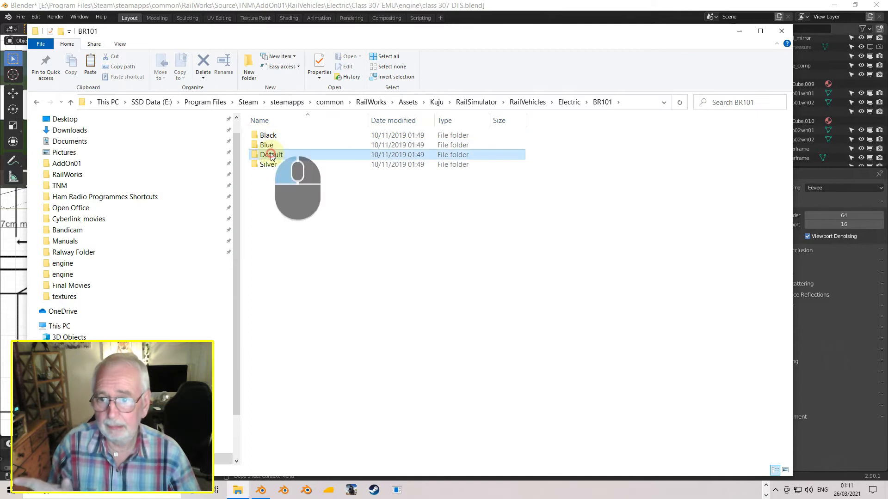
{"action": "left_click", "coordinate": [263, 175]}
{"action": "double_click", "coordinate": [262, 174]}
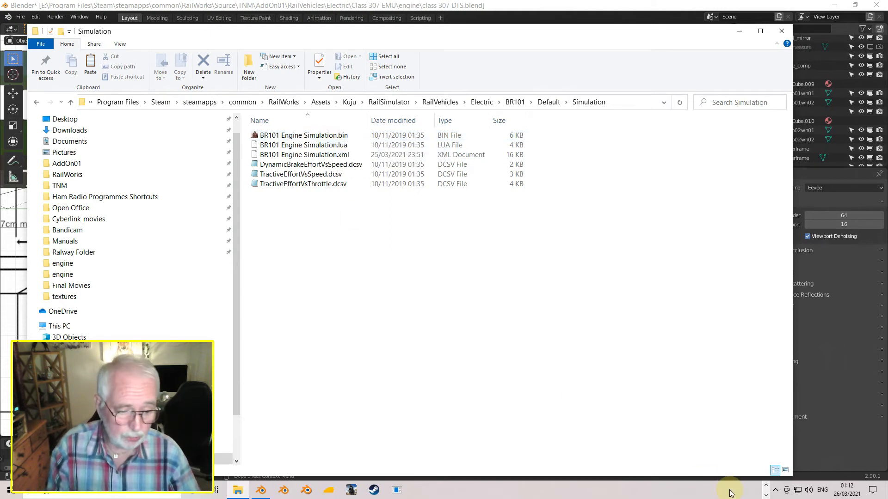
Bring up SerzMaster to review its BIN to XML conversion settings, and minimise it again.
{"action": "left_click", "coordinate": [766, 493]}
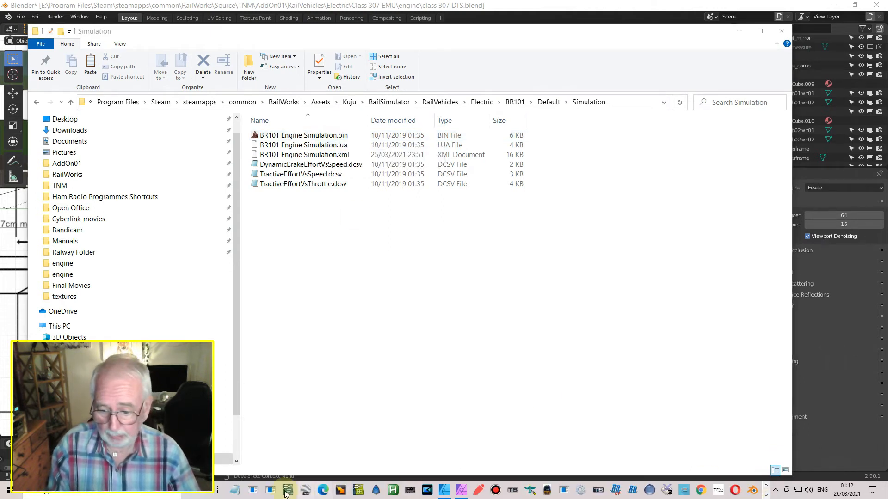
{"action": "left_click", "coordinate": [255, 491]}
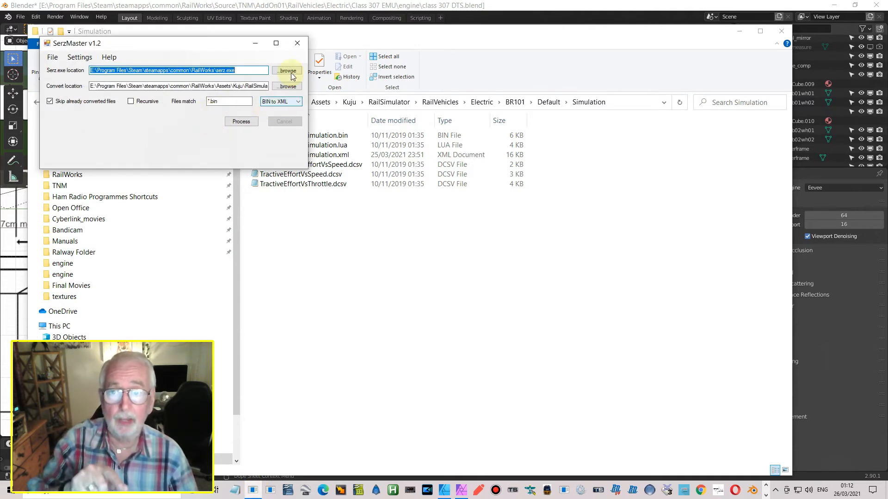
{"action": "left_click", "coordinate": [257, 43]}
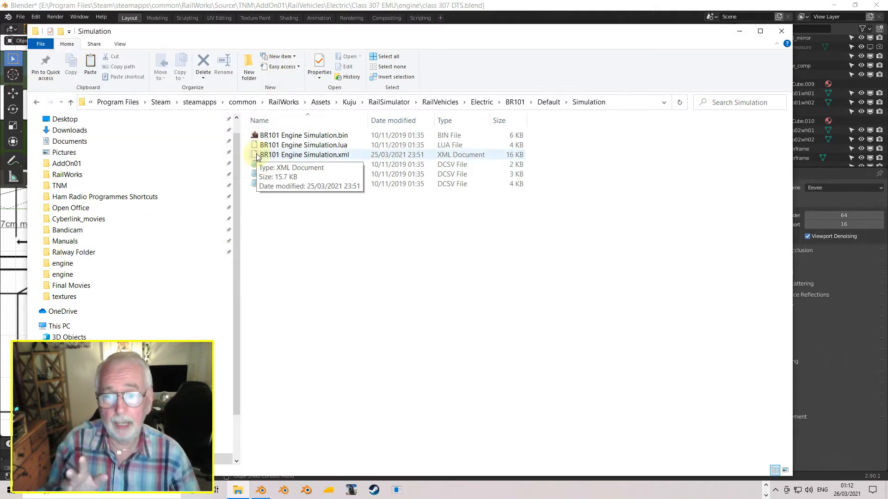
Open RW_Tools 2019 and close its About window.
{"action": "right_click", "coordinate": [257, 157]}
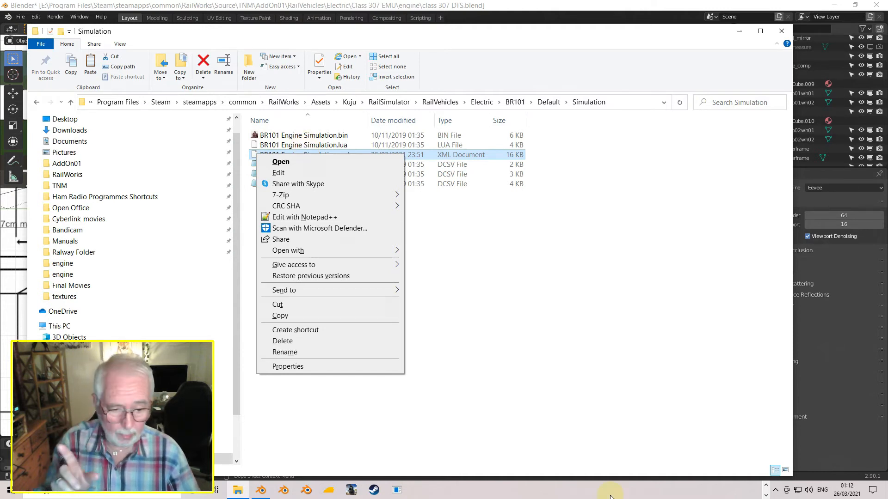
{"action": "left_click", "coordinate": [766, 495]}
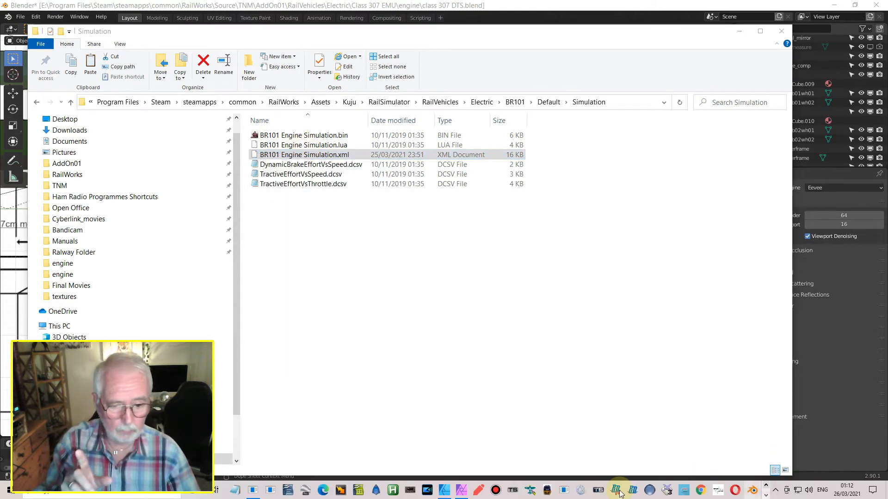
{"action": "left_click", "coordinate": [546, 492]}
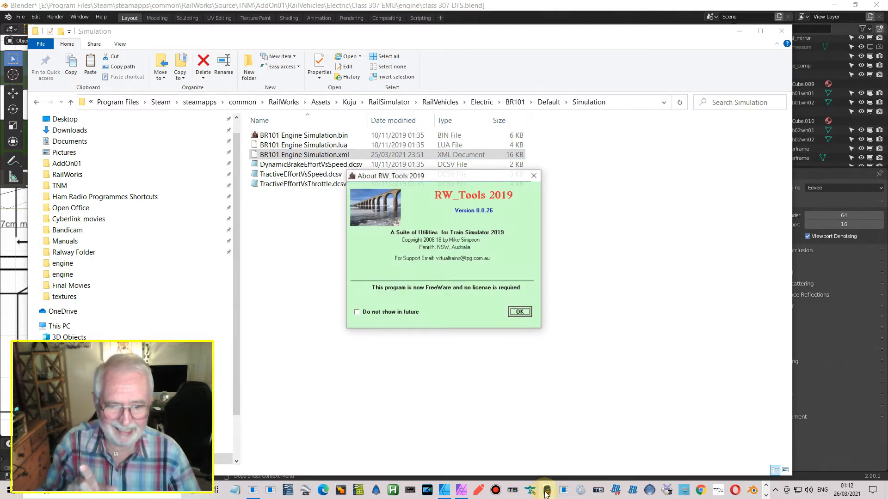
{"action": "left_click", "coordinate": [533, 177]}
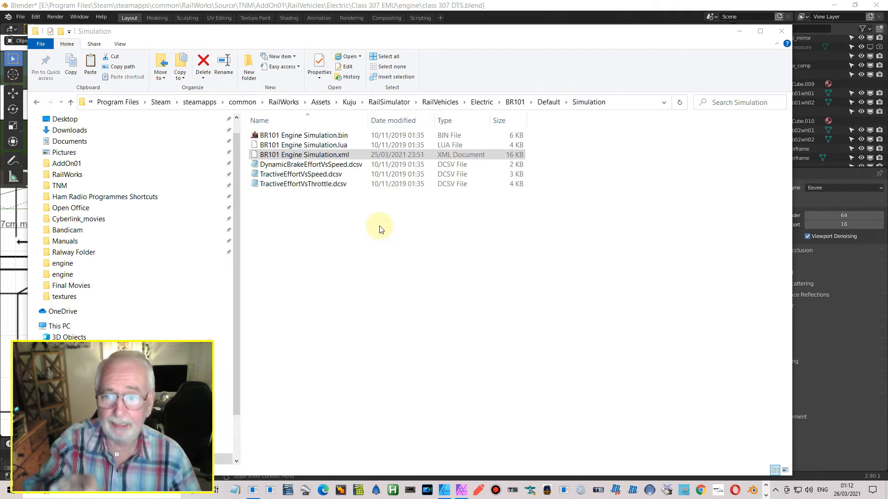
Switch back to the Blueprint Editor desktop and bring up BR101 Engine Simulation.xml in Notepad++.
{"action": "left_click", "coordinate": [291, 158]}
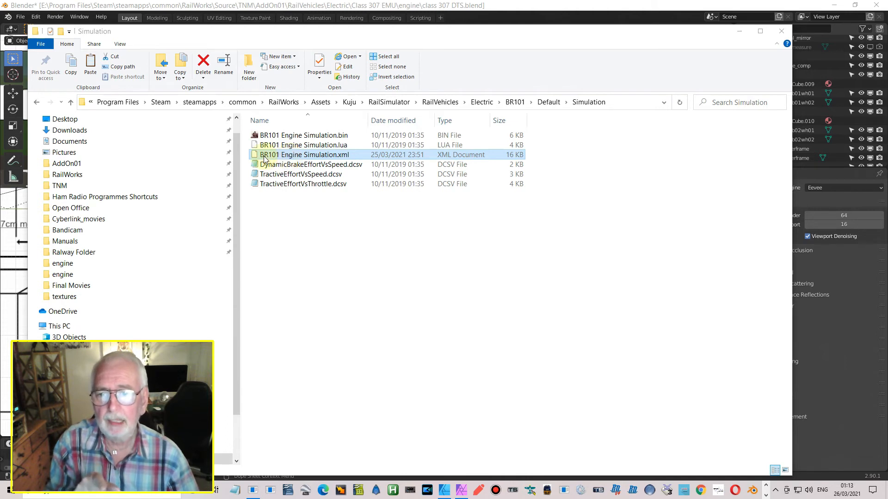
{"action": "right_click", "coordinate": [297, 156]}
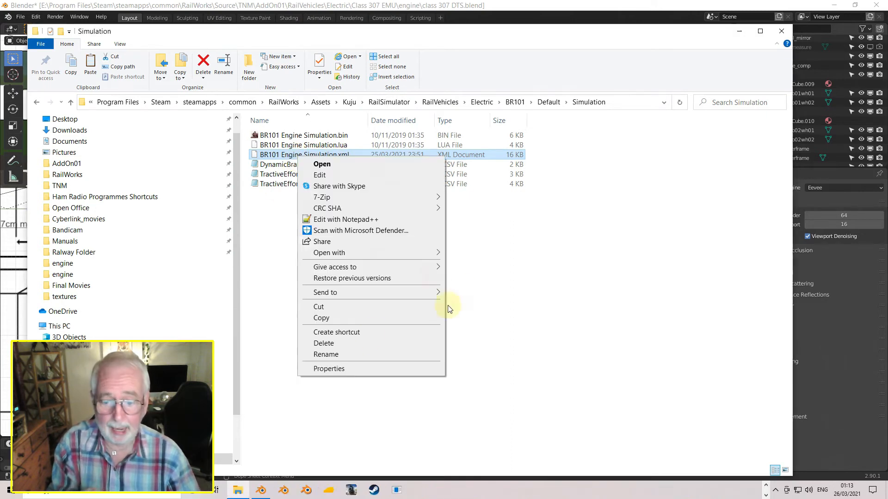
{"action": "left_click", "coordinate": [766, 487]}
{"action": "left_click", "coordinate": [766, 495]}
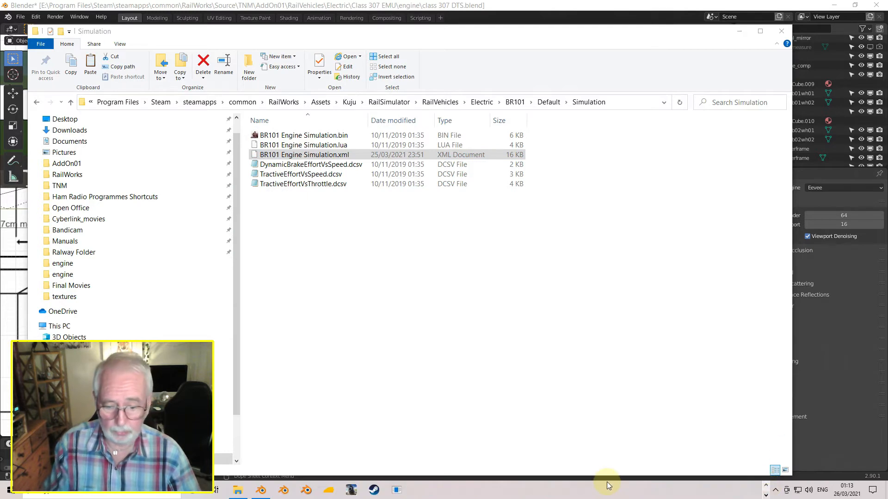
{"action": "key", "text": "ctrl+super+Left"}
{"action": "key", "text": "ctrl+super+Right"}
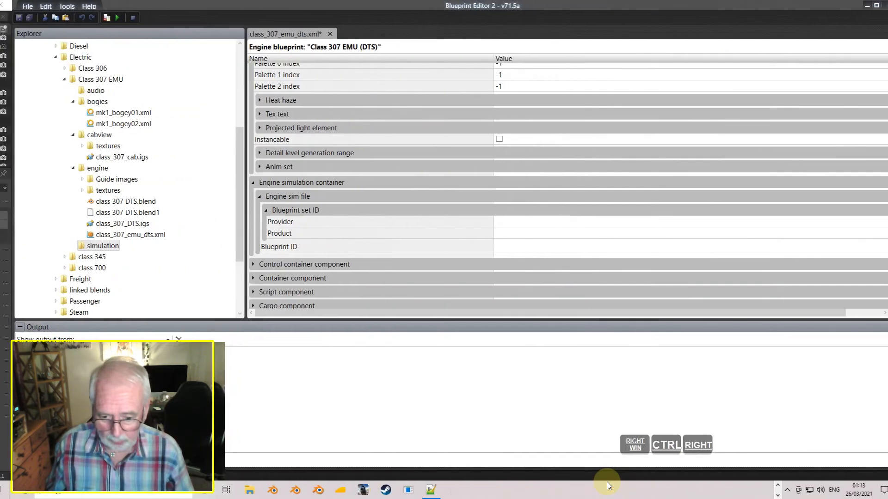
{"action": "left_click", "coordinate": [419, 490]}
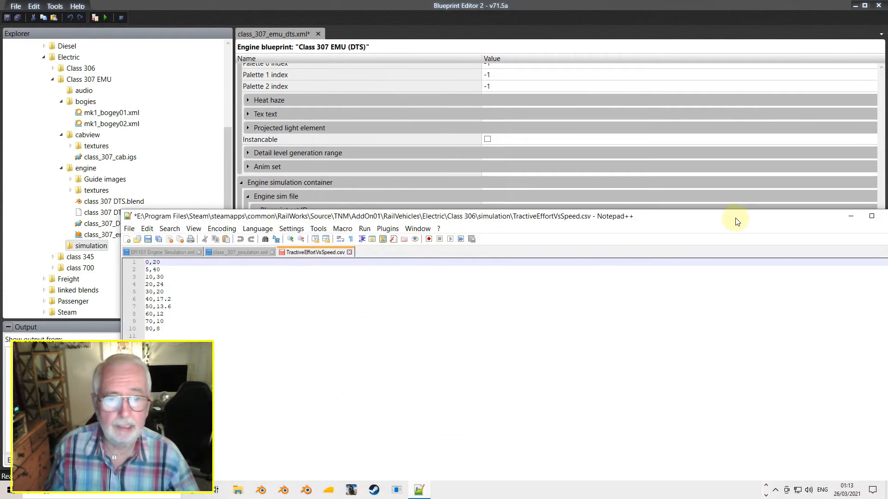
{"action": "left_click_drag", "start_coordinate": [681, 217], "coordinate": [670, 67]}
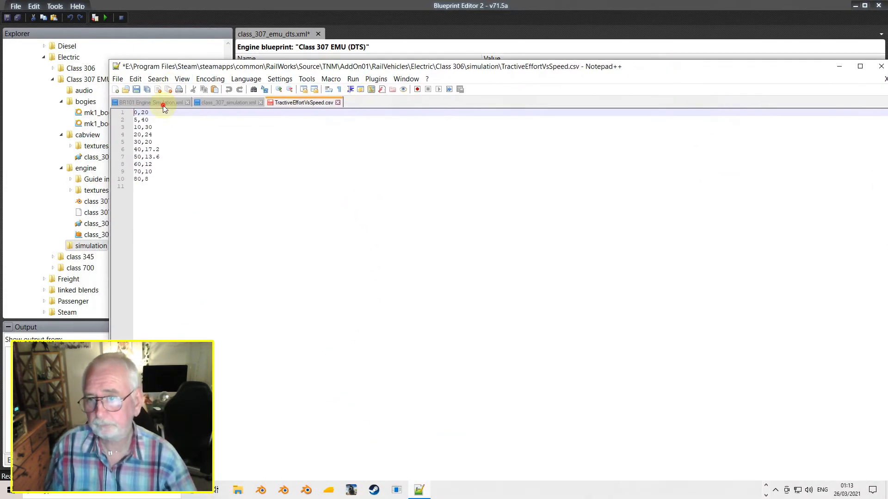
{"action": "left_click", "coordinate": [157, 103]}
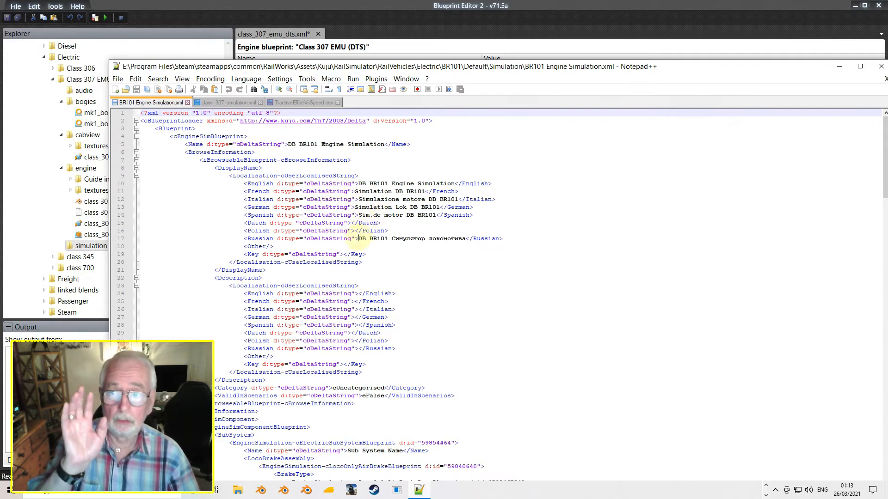
Review the locomotive and train brake sections of BR101 Engine Simulation.xml, and minimise Notepad++.
{"action": "scroll", "coordinate": [294, 236], "scroll_direction": "down", "scroll_amount": 3}
{"action": "scroll", "coordinate": [301, 239], "scroll_direction": "up", "scroll_amount": 3}
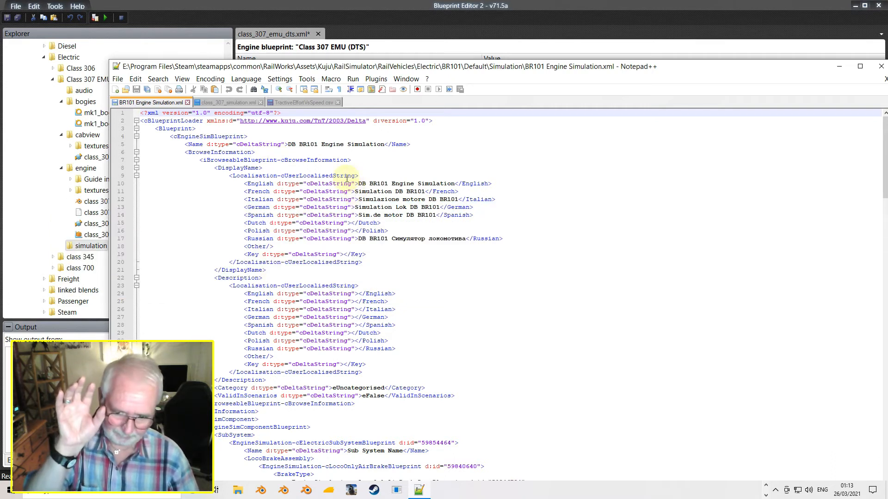
{"action": "scroll", "coordinate": [377, 234], "scroll_direction": "down", "scroll_amount": 12}
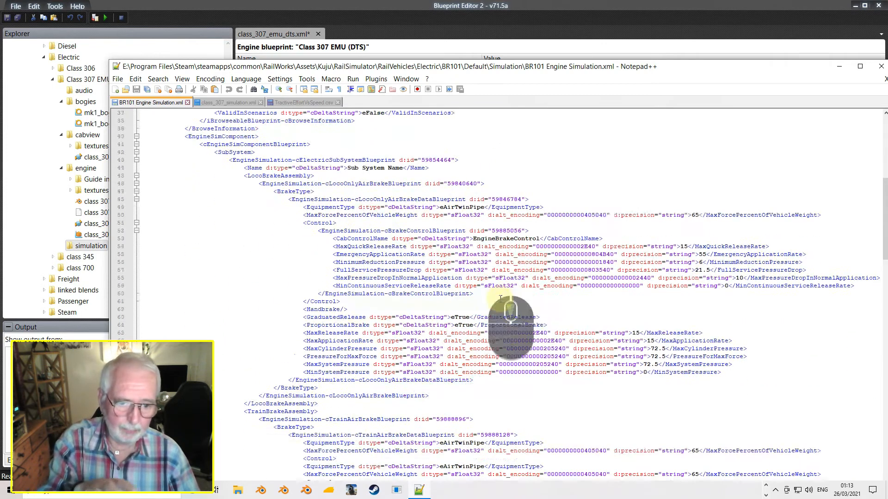
{"action": "scroll", "coordinate": [501, 299], "scroll_direction": "down", "scroll_amount": 8}
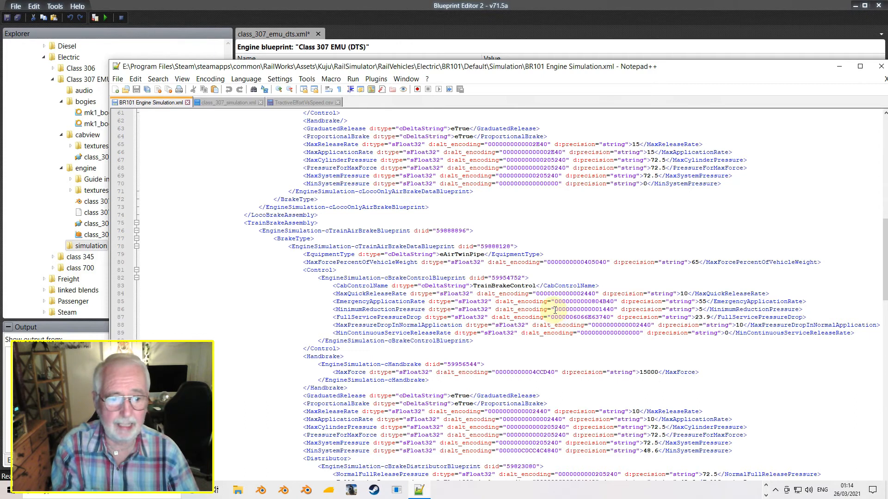
{"action": "scroll", "coordinate": [555, 310], "scroll_direction": "down", "scroll_amount": 3}
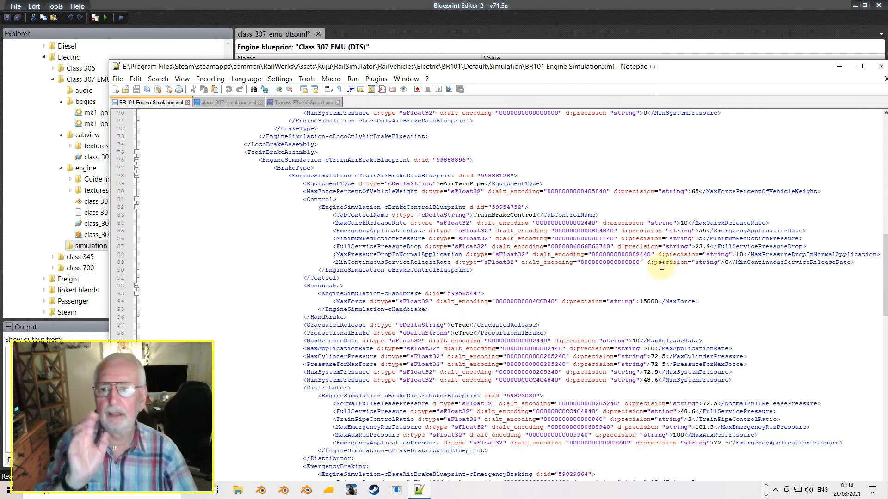
{"action": "left_click", "coordinate": [839, 66]}
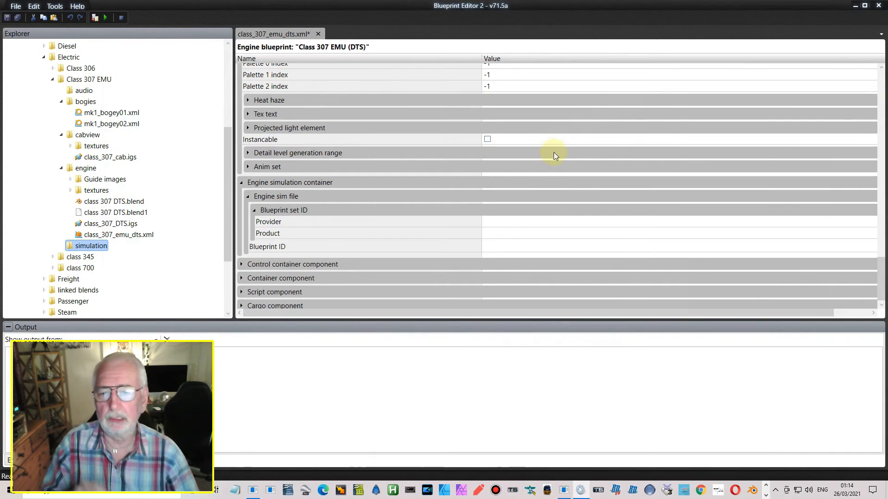
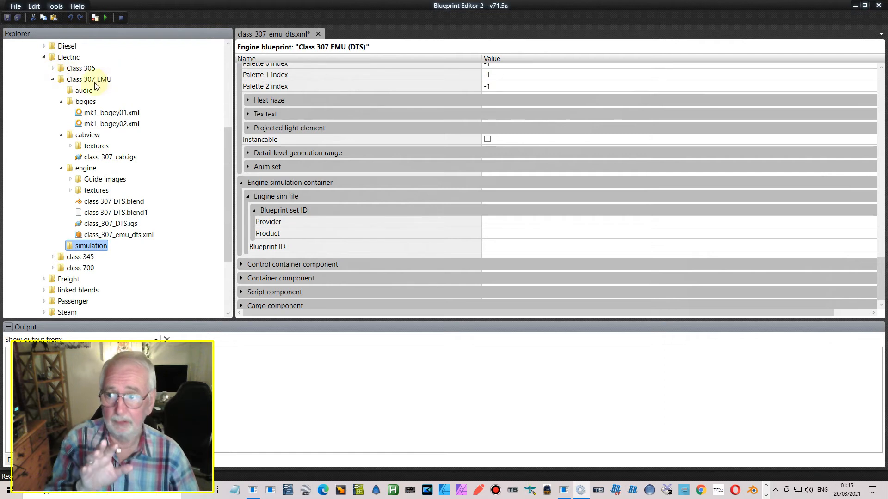
Start a new item in the Class 307 EMU simulation folder, using the Engine sim blueprint type.
{"action": "right_click", "coordinate": [84, 249]}
{"action": "mouse_move", "coordinate": [118, 251]}
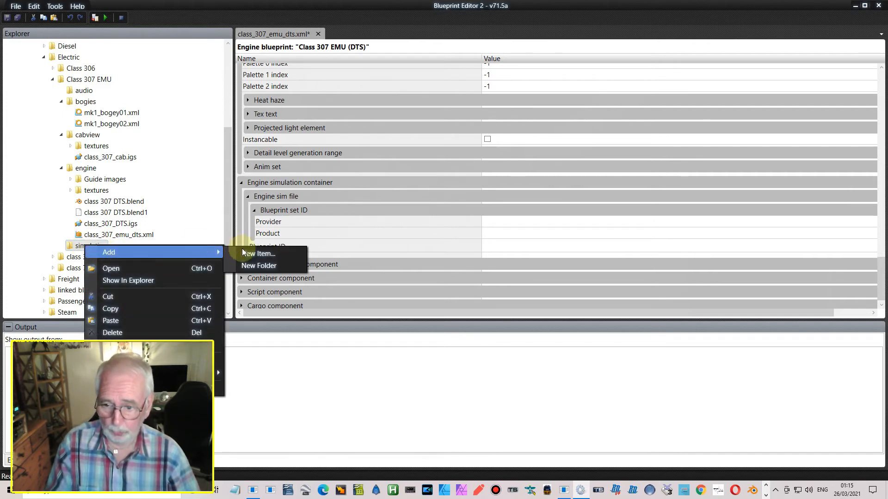
{"action": "left_click", "coordinate": [243, 253]}
{"action": "left_click", "coordinate": [368, 185]}
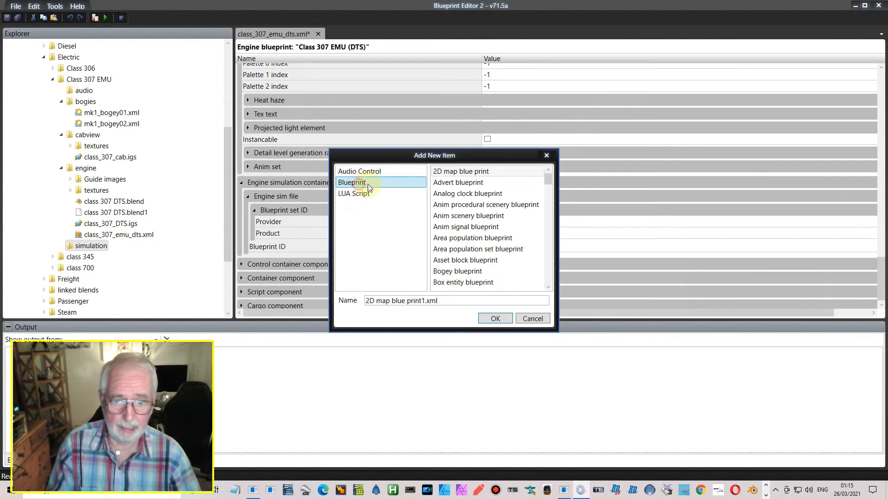
{"action": "left_click_drag", "start_coordinate": [549, 179], "coordinate": [554, 205]}
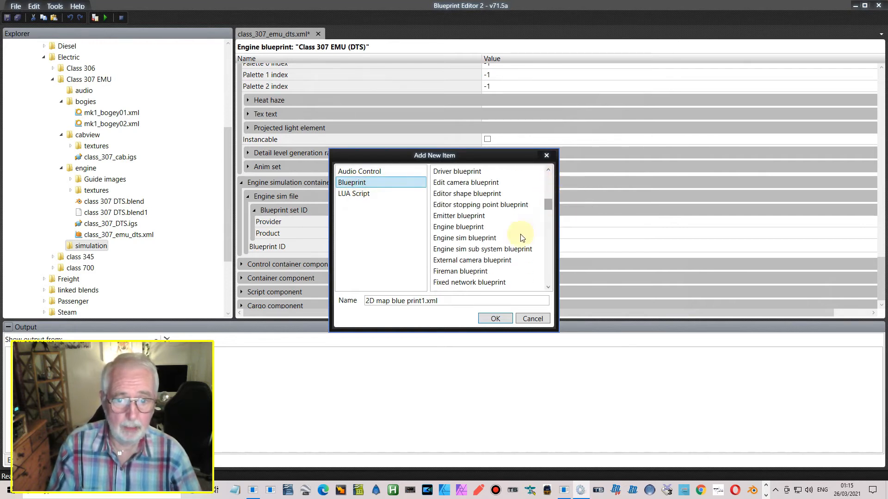
{"action": "left_click", "coordinate": [521, 237]}
Name the new engine sim blueprint class_307_engine_sim.xml and create it.
{"action": "left_click", "coordinate": [431, 301]}
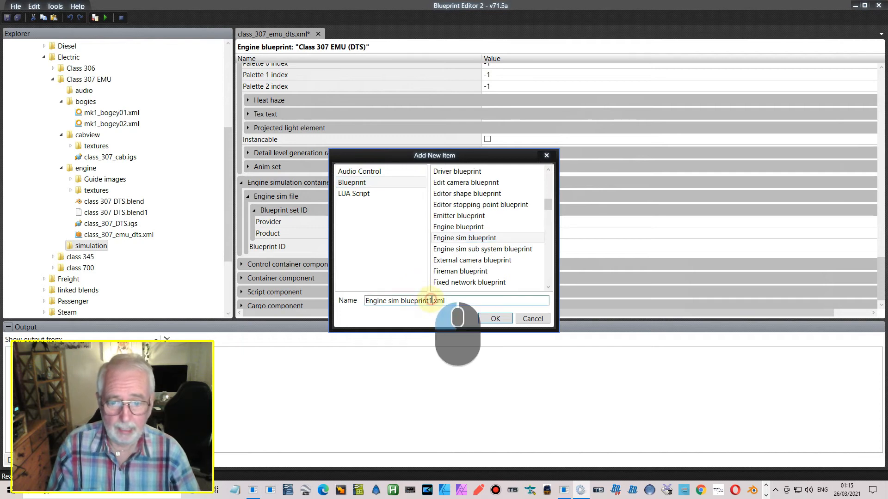
{"action": "left_click_drag", "start_coordinate": [431, 301], "coordinate": [315, 298]}
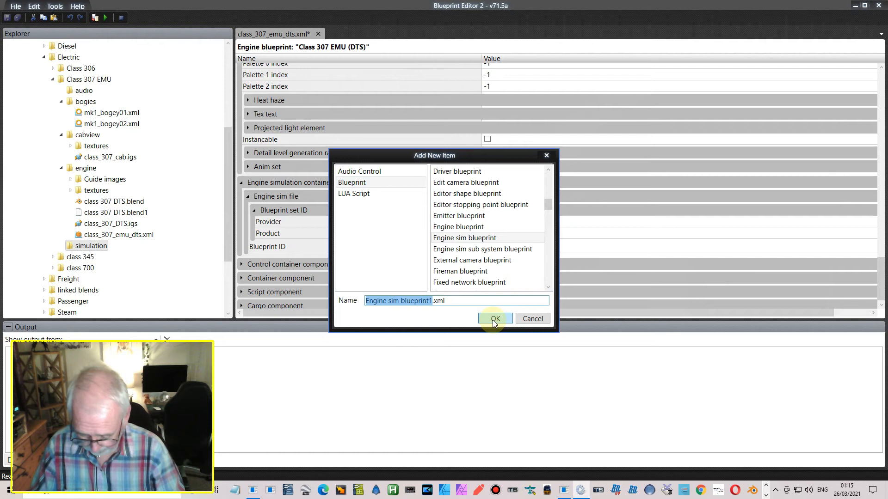
{"action": "type", "text": "307_"}
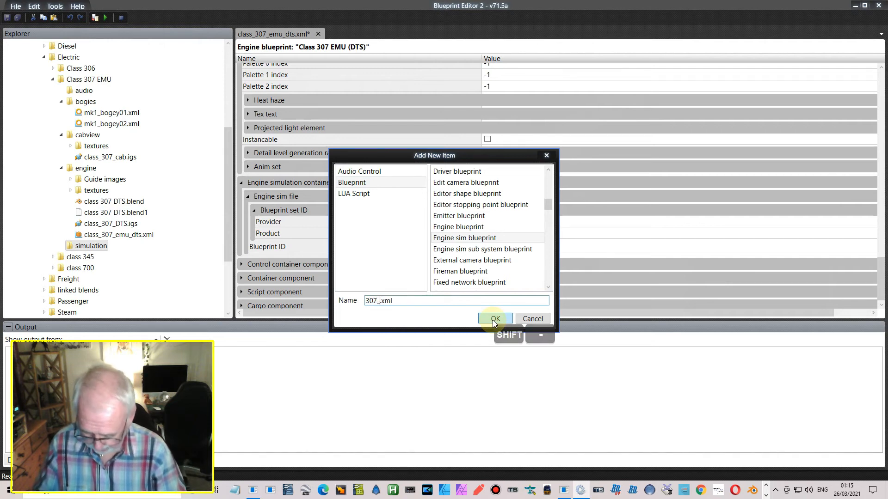
{"action": "type", "text": "engin"}
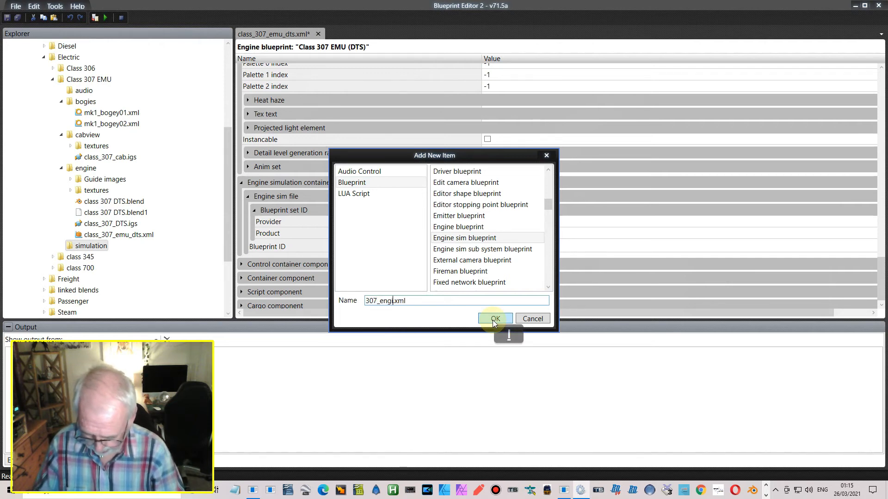
{"action": "type", "text": "e_sim"}
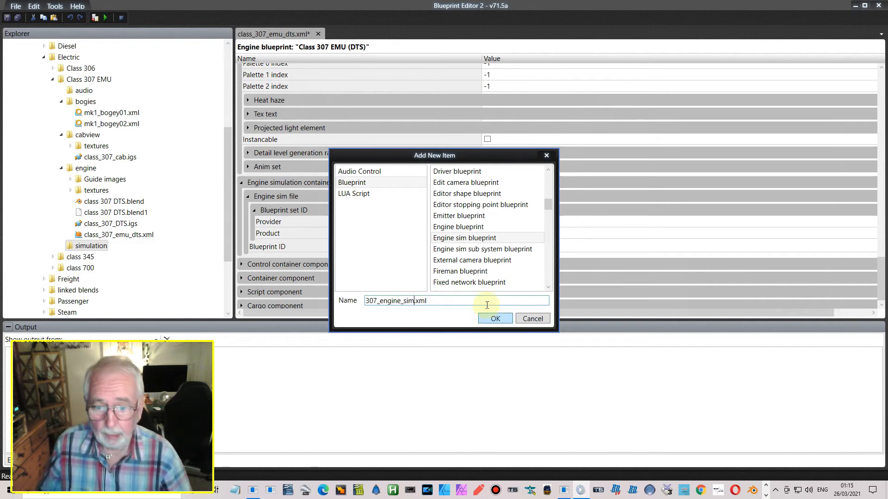
{"action": "left_click", "coordinate": [366, 301]}
{"action": "type", "text": "class_"}
{"action": "left_click", "coordinate": [494, 320]}
{"action": "left_click_drag", "start_coordinate": [373, 306], "coordinate": [294, 301]}
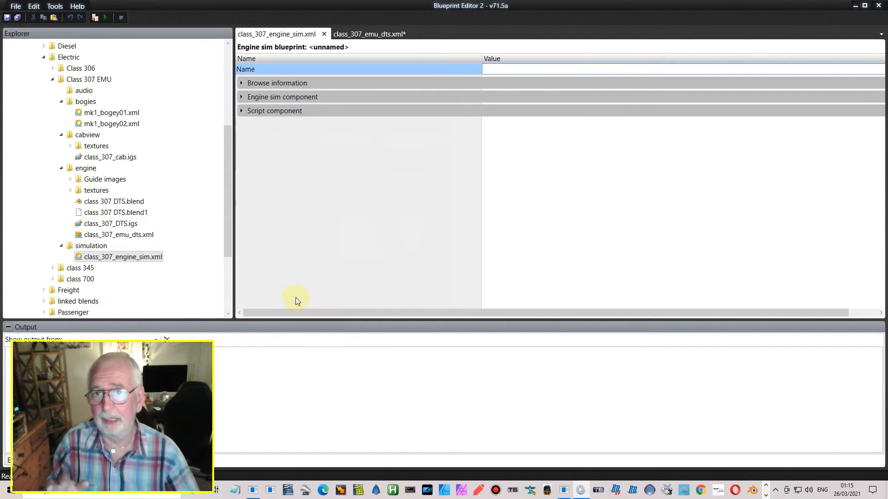
Expand the engine sim component's sub system and check the data types offered for a new element, without adding one.
{"action": "left_click", "coordinate": [241, 98]}
{"action": "left_click", "coordinate": [249, 112]}
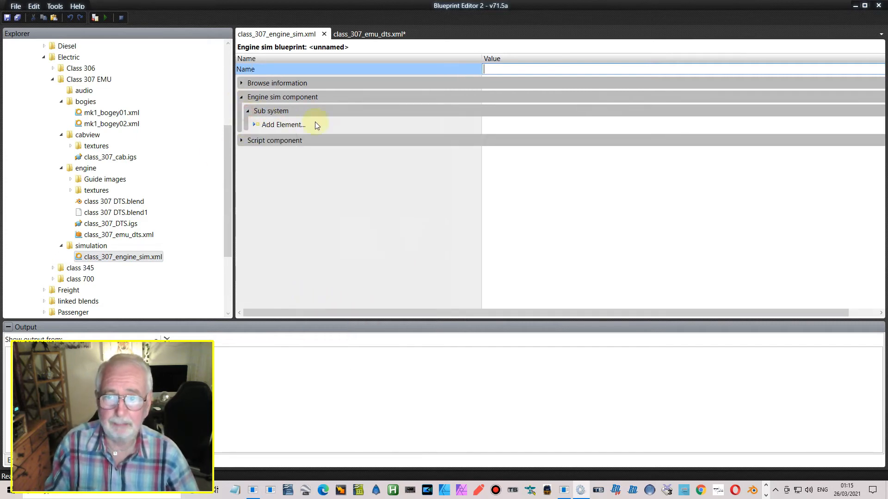
{"action": "left_click", "coordinate": [255, 127]}
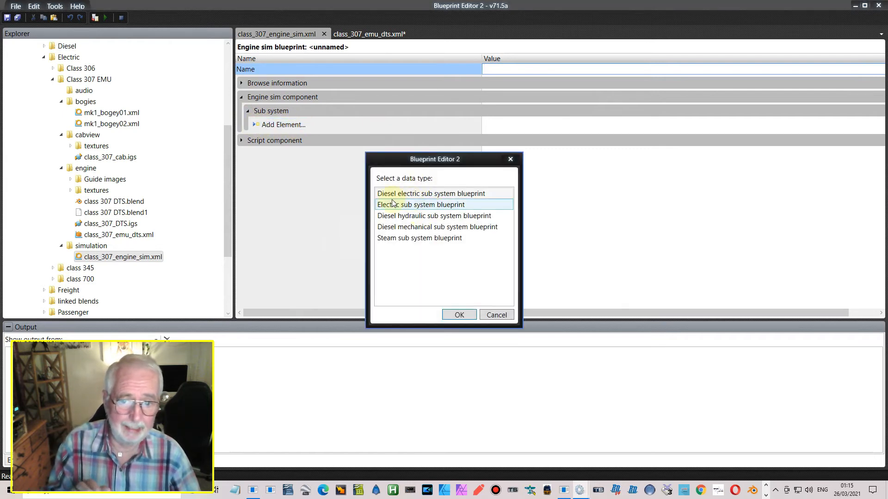
{"action": "left_click", "coordinate": [510, 160]}
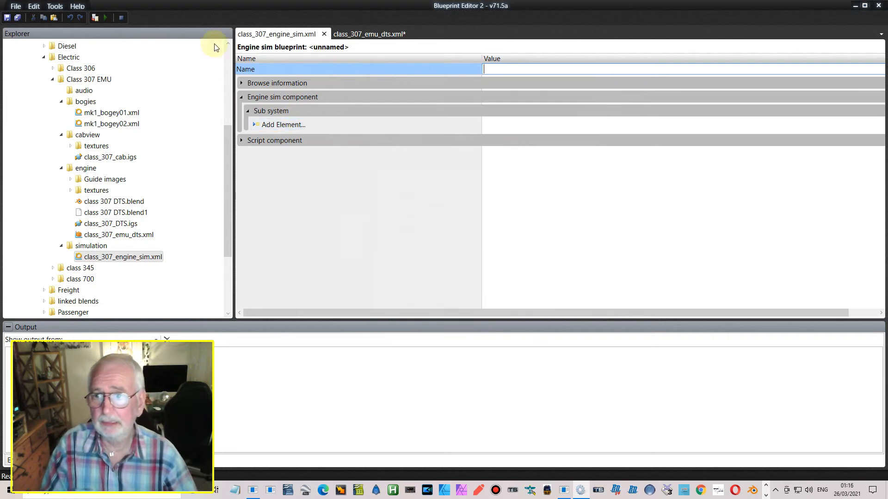
Export class_307_engine_sim.xml with references, and close the blueprint.
{"action": "left_click", "coordinate": [16, 6]}
{"action": "mouse_move", "coordinate": [55, 6]}
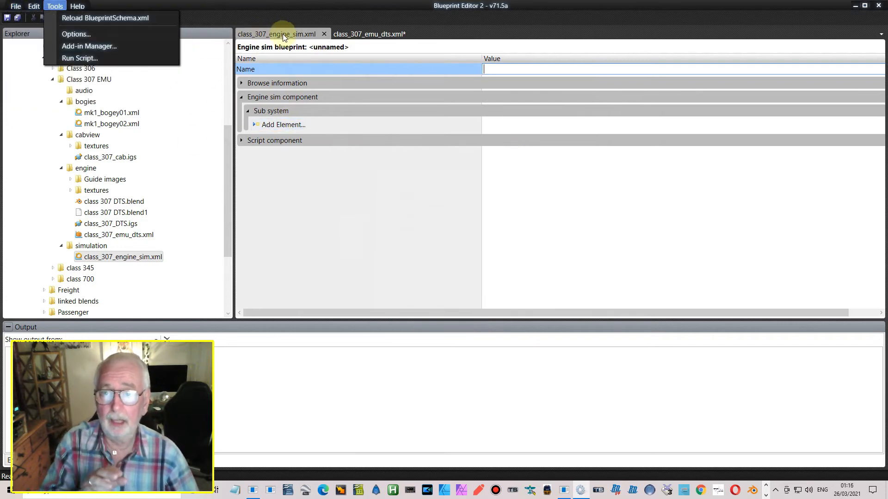
{"action": "left_click", "coordinate": [16, 6]}
{"action": "left_click", "coordinate": [17, 6]}
{"action": "mouse_move", "coordinate": [45, 87]}
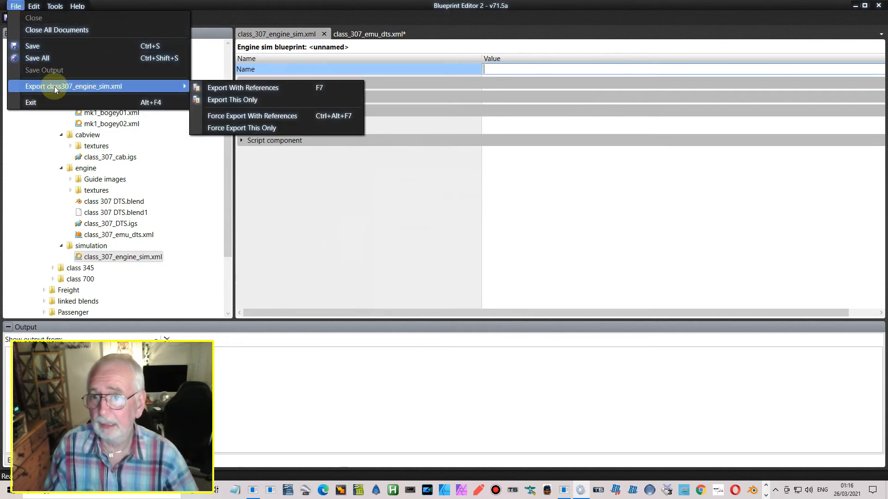
{"action": "left_click", "coordinate": [223, 88]}
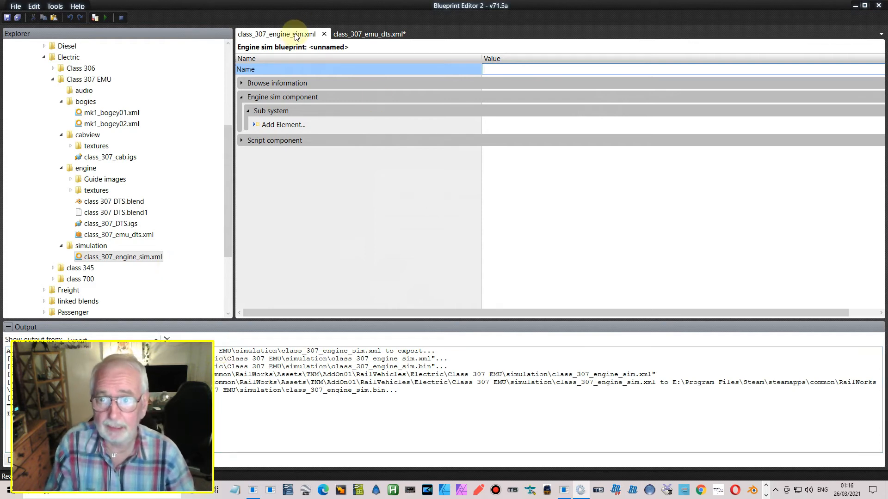
{"action": "left_click", "coordinate": [324, 35]}
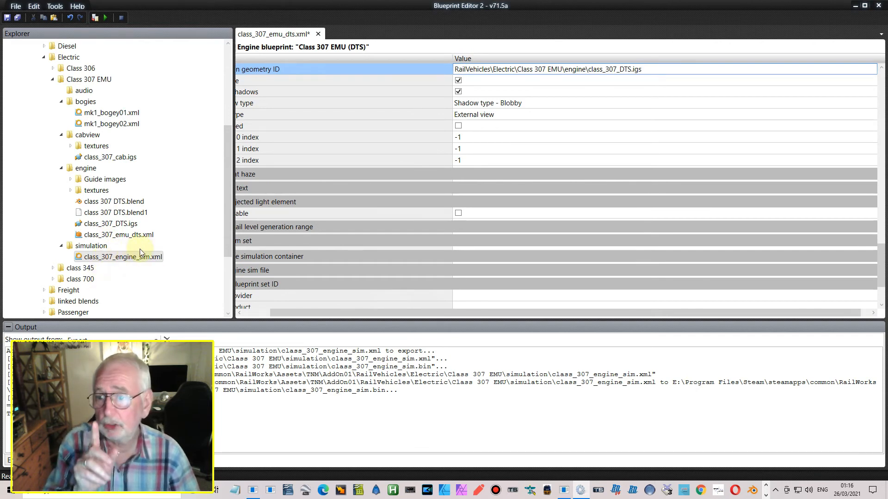
Check the LUA Script template offered for a new item in the Class 307 EMU simulation folder, without creating one.
{"action": "right_click", "coordinate": [102, 247]}
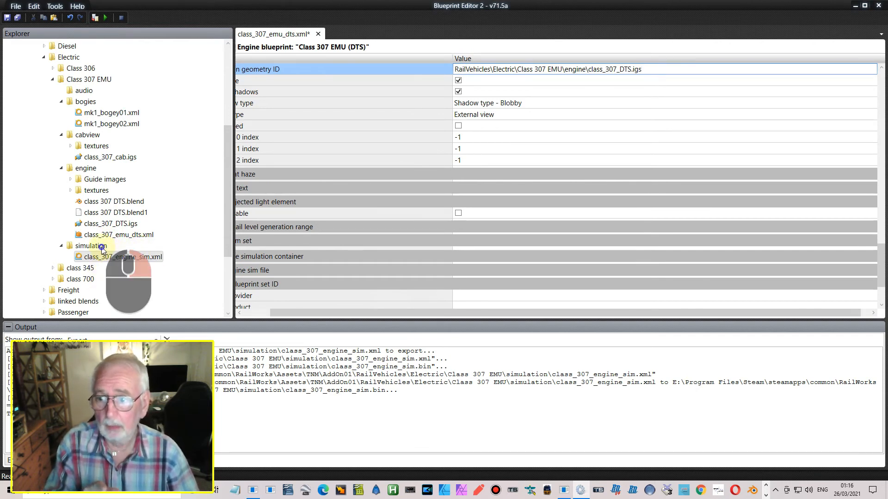
{"action": "mouse_move", "coordinate": [157, 254]}
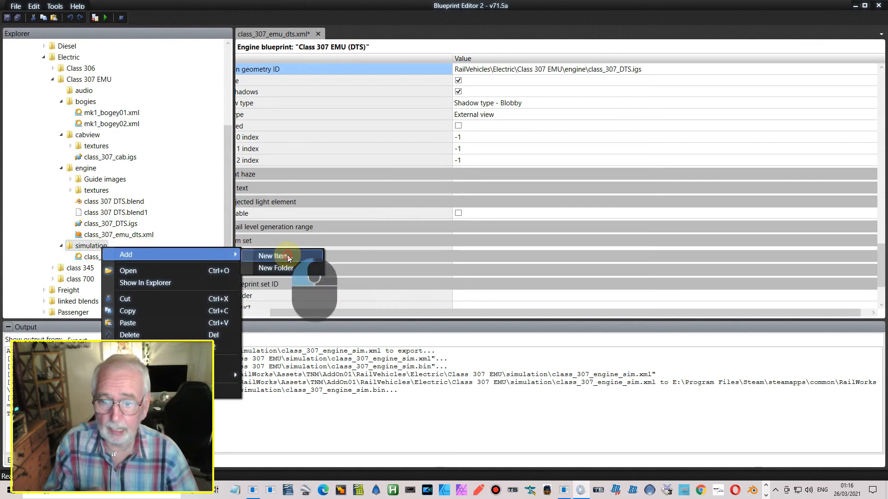
{"action": "left_click", "coordinate": [277, 255]}
{"action": "left_click", "coordinate": [359, 193]}
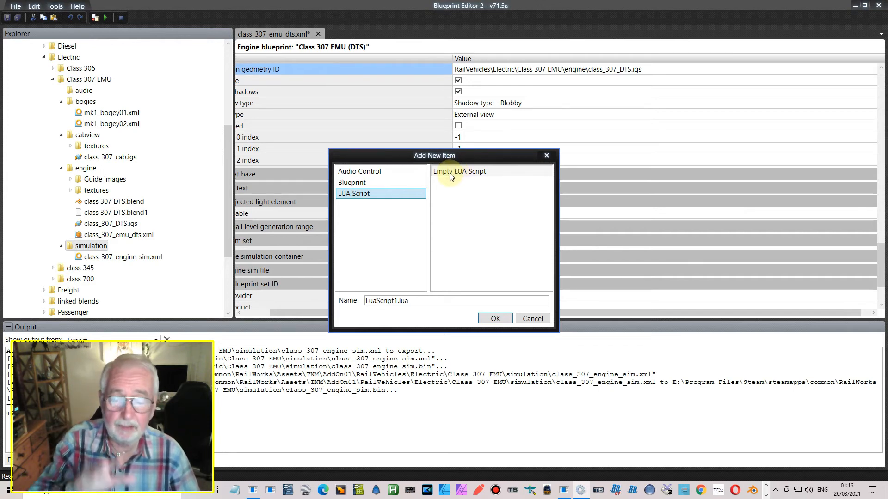
{"action": "left_click", "coordinate": [523, 319]}
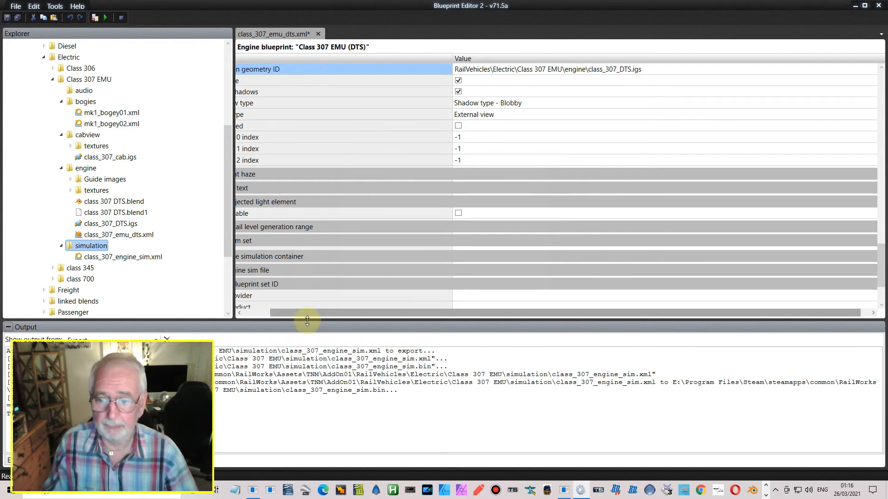
Set the engine sim file's blueprint set provider to TNM and product to AddOn01 in the engine simulation container.
{"action": "left_click_drag", "start_coordinate": [285, 314], "coordinate": [204, 292]}
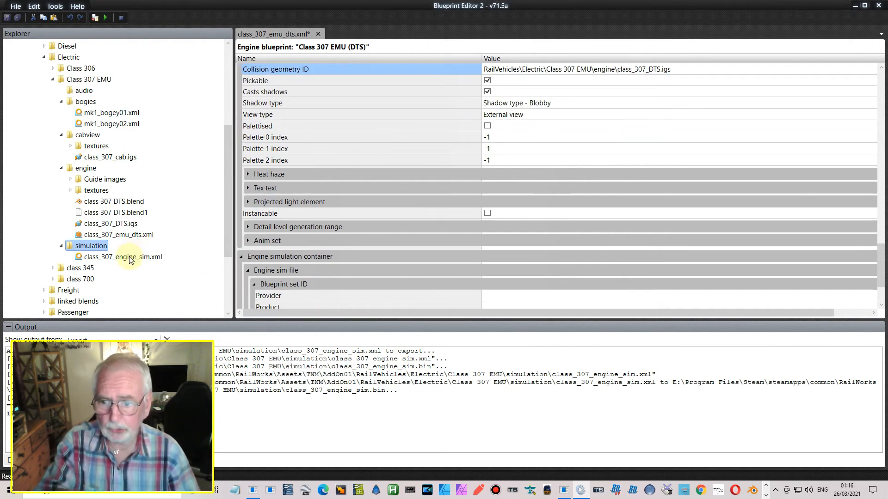
{"action": "scroll", "coordinate": [341, 220], "scroll_direction": "down", "scroll_amount": 2}
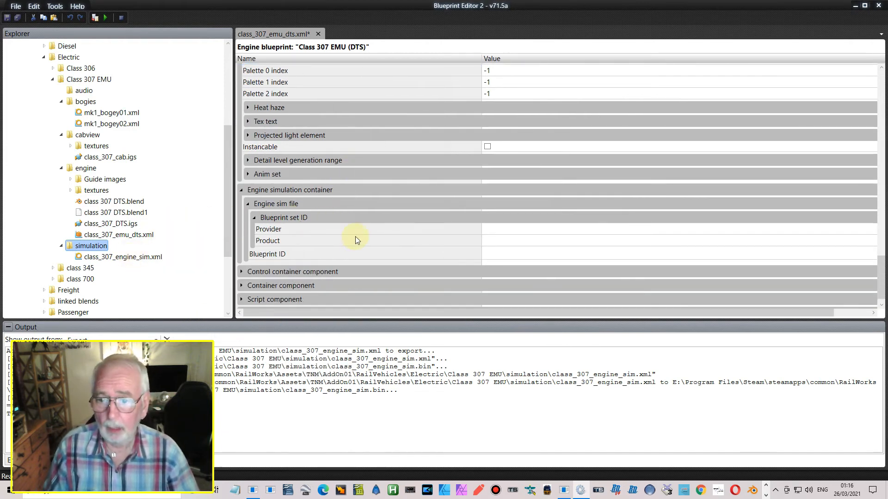
{"action": "left_click", "coordinate": [489, 230]}
{"action": "type", "text": "TN"}
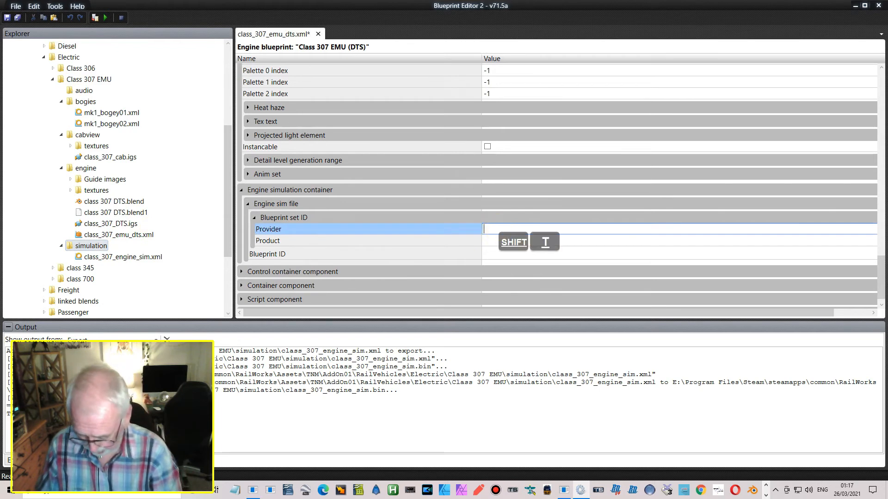
{"action": "type", "text": "M"}
{"action": "left_click", "coordinate": [503, 240]}
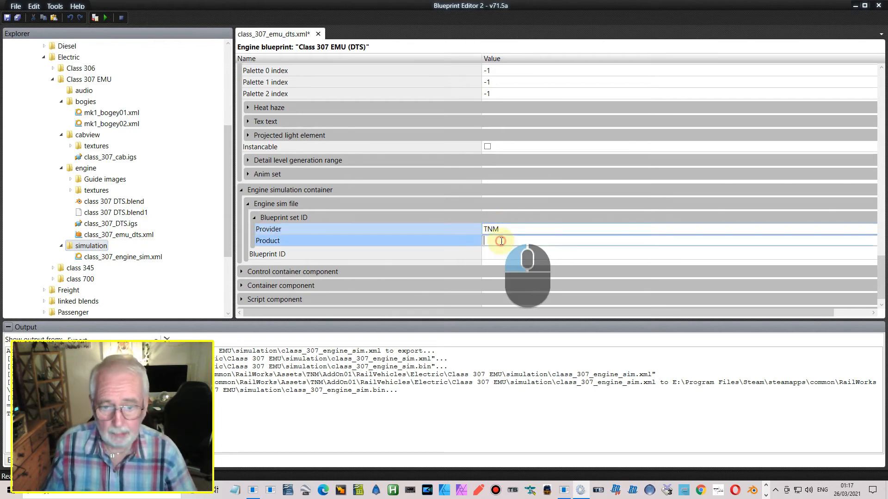
{"action": "type", "text": "Add"}
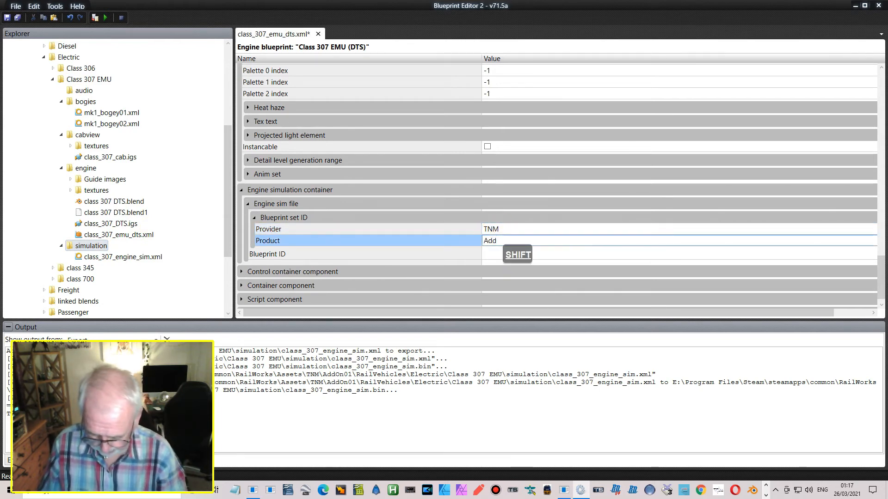
{"action": "type", "text": "On01"}
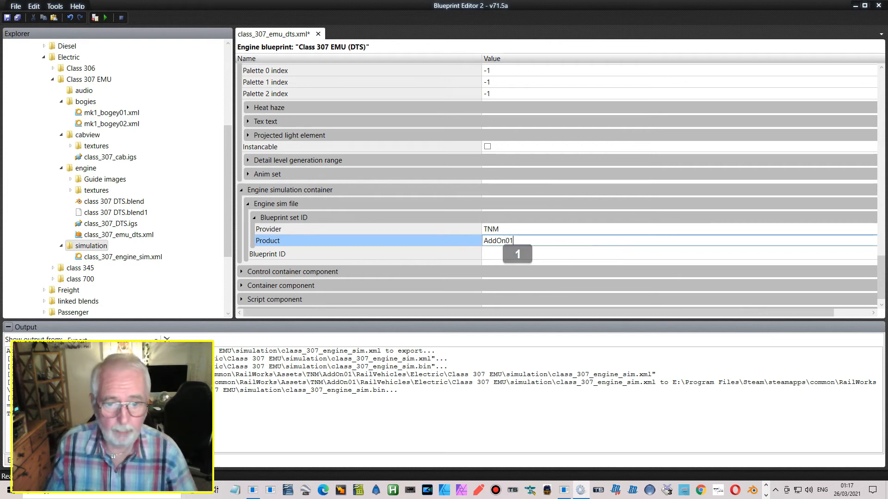
Copy the path of class_307_engine_sim.xml into the engine sim file's Blueprint ID as RailVehicles\Electric\Class 307 EMU\simulation\class_307_engine_sim.xml.
{"action": "right_click", "coordinate": [109, 258]}
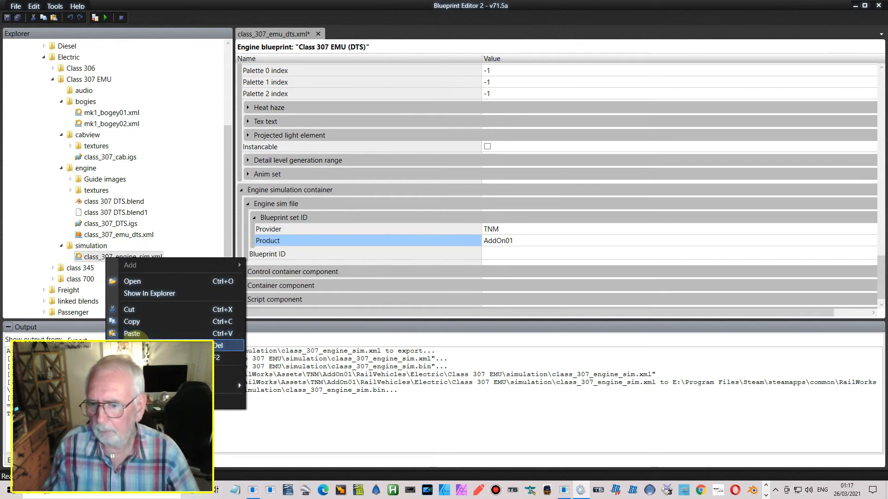
{"action": "left_click", "coordinate": [445, 268]}
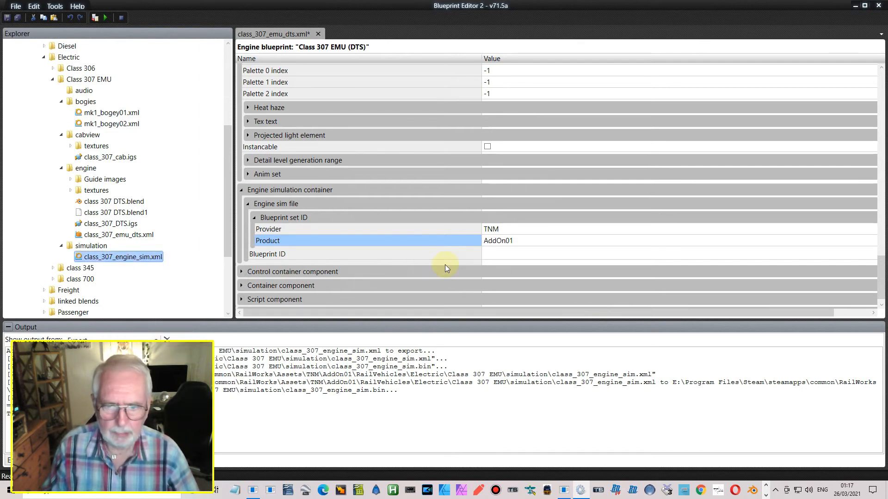
{"action": "left_click", "coordinate": [472, 256]}
{"action": "right_click", "coordinate": [493, 254]}
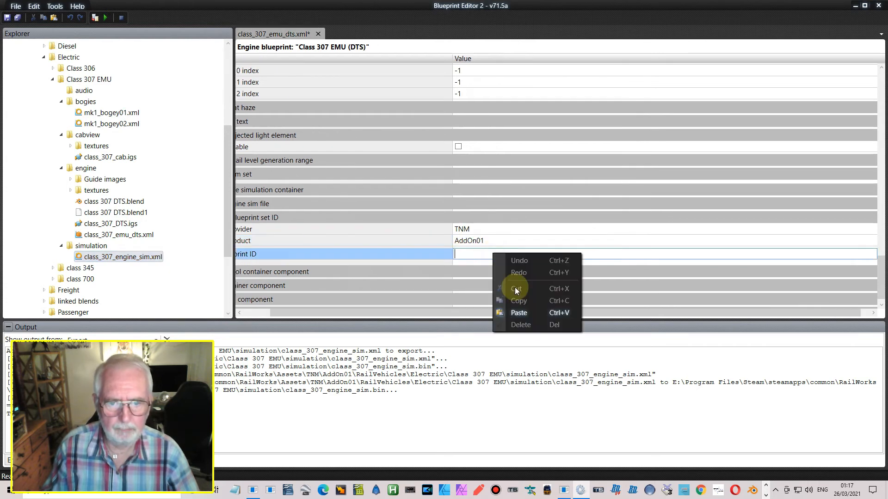
{"action": "left_click", "coordinate": [524, 314]}
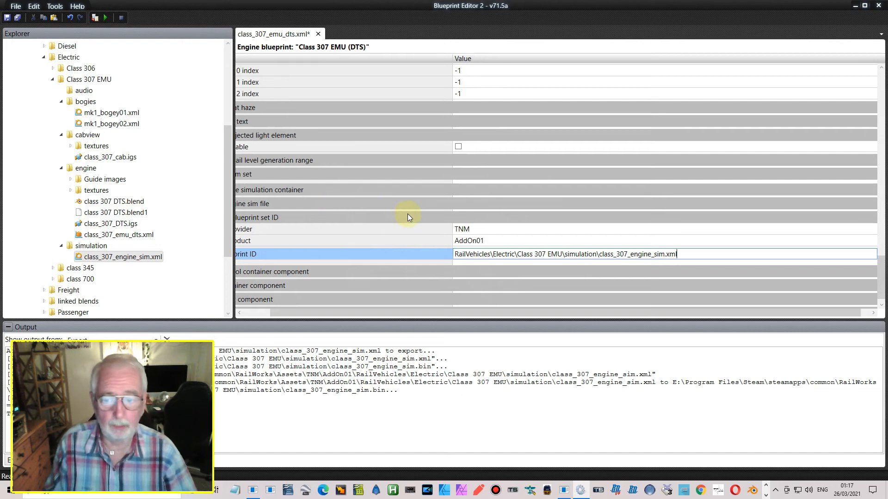
{"action": "left_click_drag", "start_coordinate": [285, 312], "coordinate": [231, 307]}
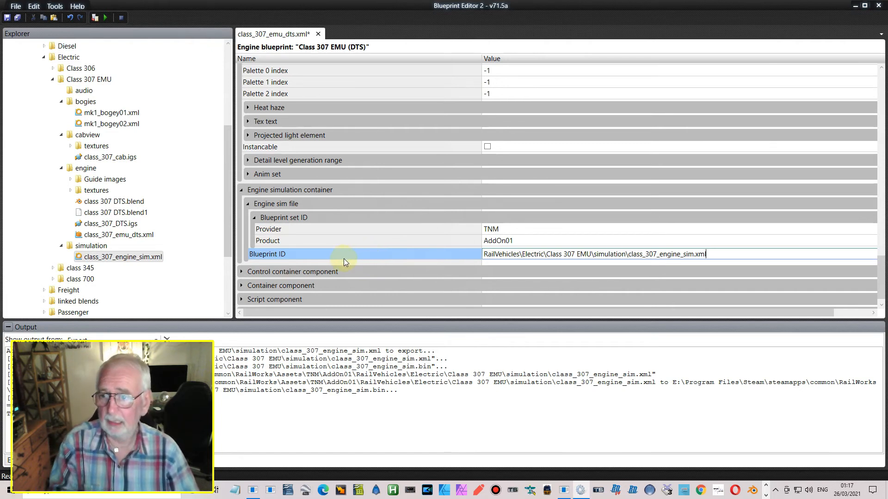
Expand the control container component with its control values, and the container component, to examine their fields.
{"action": "left_click", "coordinate": [241, 272]}
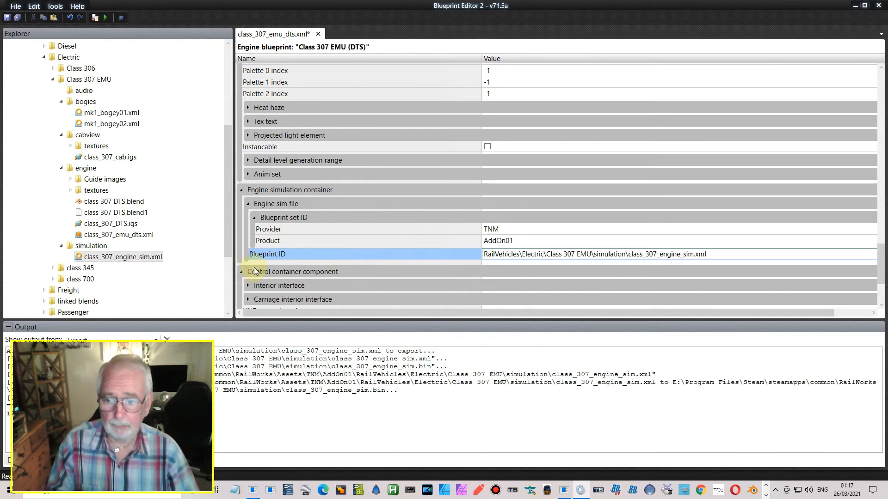
{"action": "scroll", "coordinate": [255, 268], "scroll_direction": "down", "scroll_amount": 2}
{"action": "scroll", "coordinate": [255, 267], "scroll_direction": "down", "scroll_amount": 1}
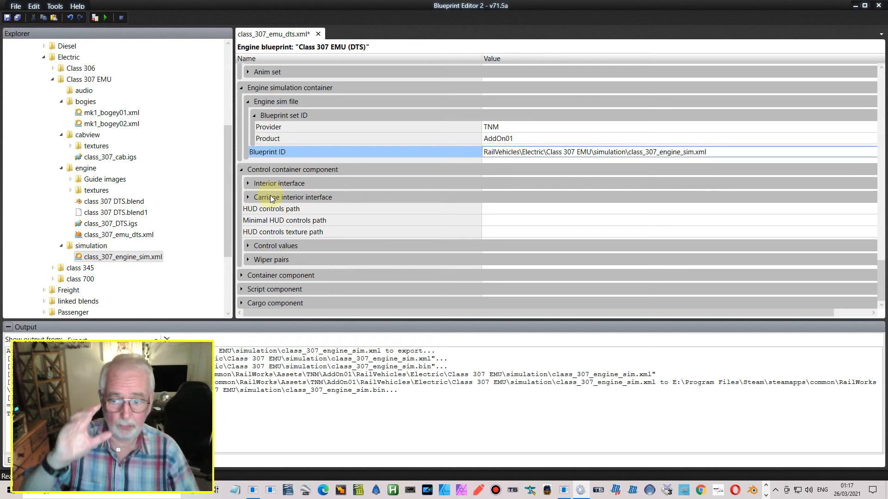
{"action": "scroll", "coordinate": [273, 200], "scroll_direction": "down", "scroll_amount": 1}
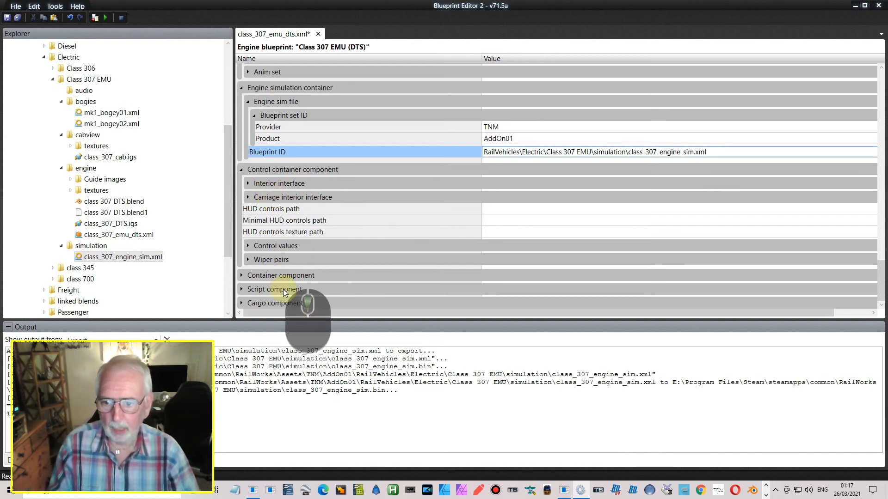
{"action": "left_click", "coordinate": [242, 275]}
{"action": "scroll", "coordinate": [242, 264], "scroll_direction": "down", "scroll_amount": 2}
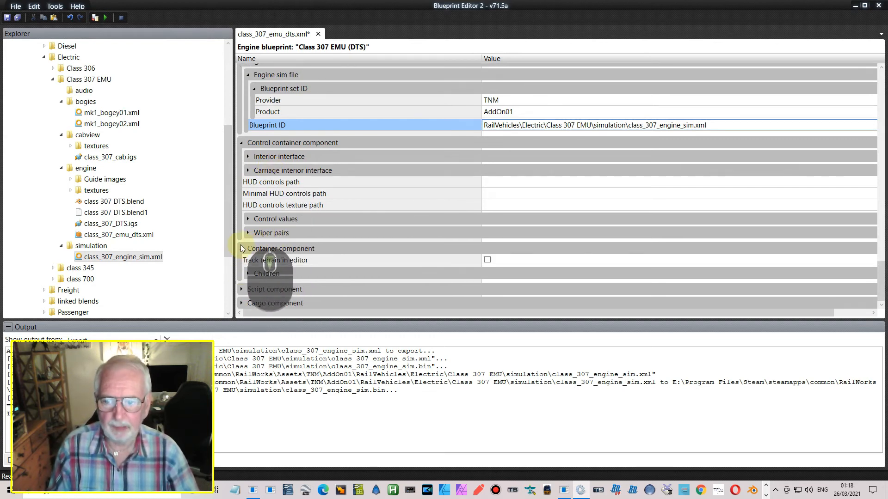
{"action": "left_click", "coordinate": [249, 220]}
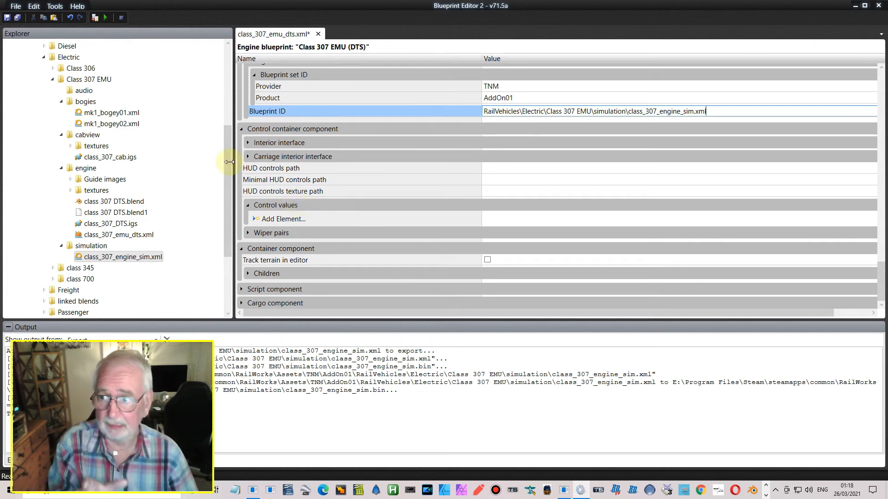
Expand the shared bogies folder under RailVehicles to look at the bogie folders it holds.
{"action": "left_click_drag", "start_coordinate": [230, 138], "coordinate": [227, 46]}
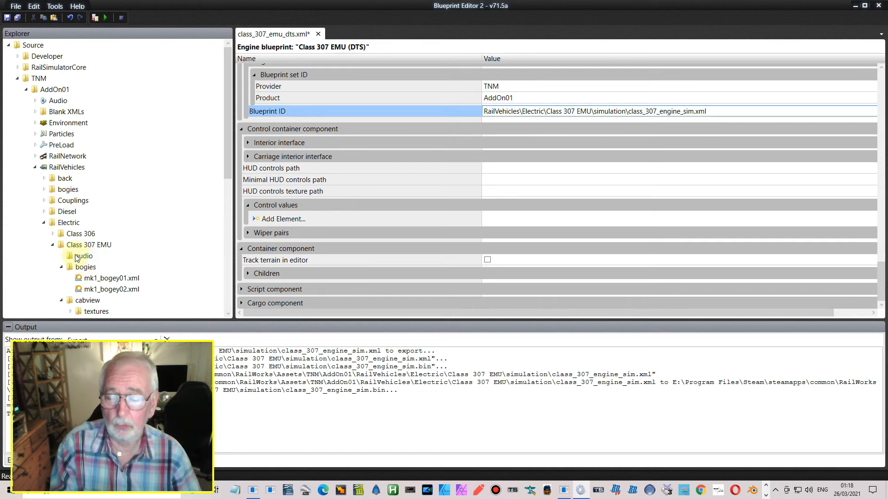
{"action": "left_click", "coordinate": [44, 190]}
{"action": "scroll", "coordinate": [98, 198], "scroll_direction": "down", "scroll_amount": 3}
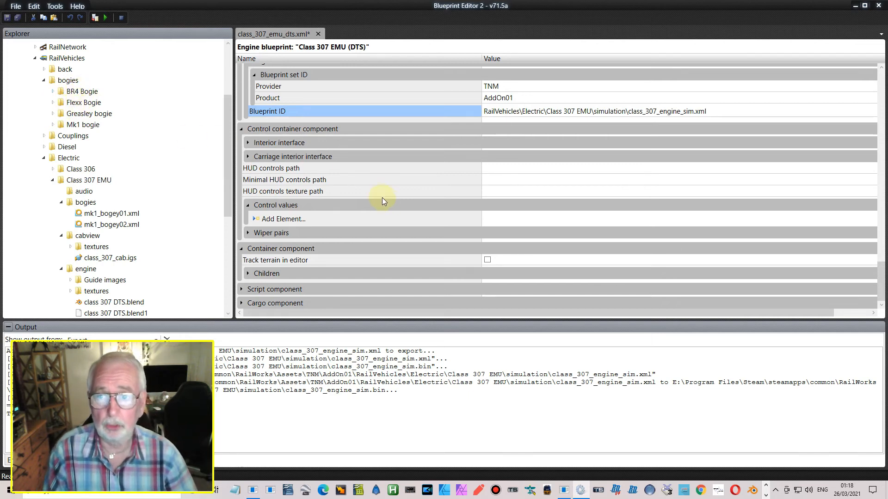
Expand the script component of the engine blueprint and inspect its Name field.
{"action": "scroll", "coordinate": [382, 198], "scroll_direction": "down", "scroll_amount": 1}
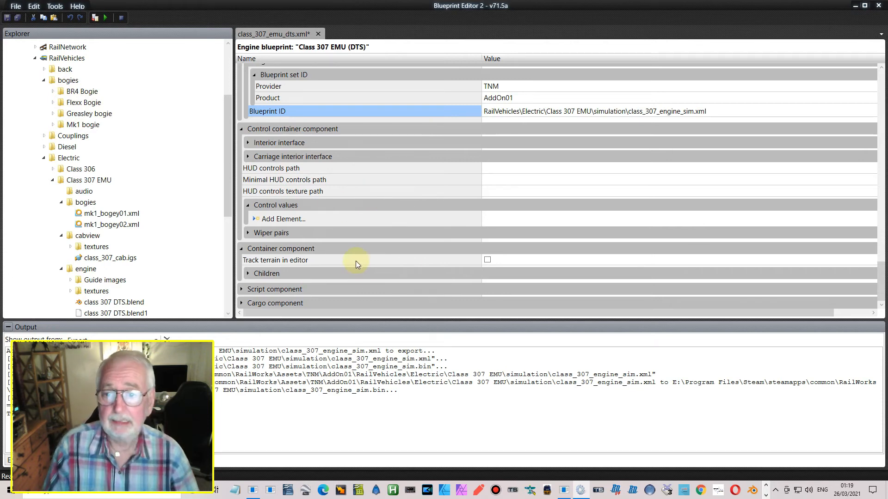
{"action": "scroll", "coordinate": [338, 248], "scroll_direction": "down", "scroll_amount": 1}
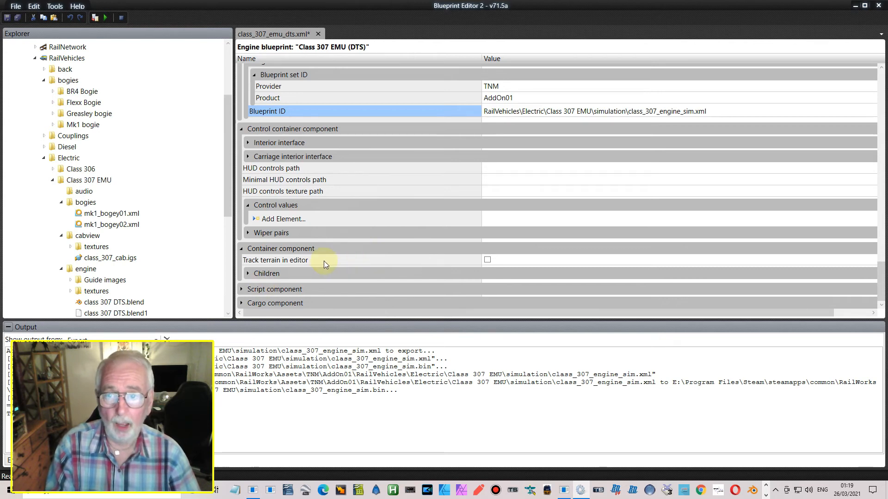
{"action": "left_click", "coordinate": [242, 292]}
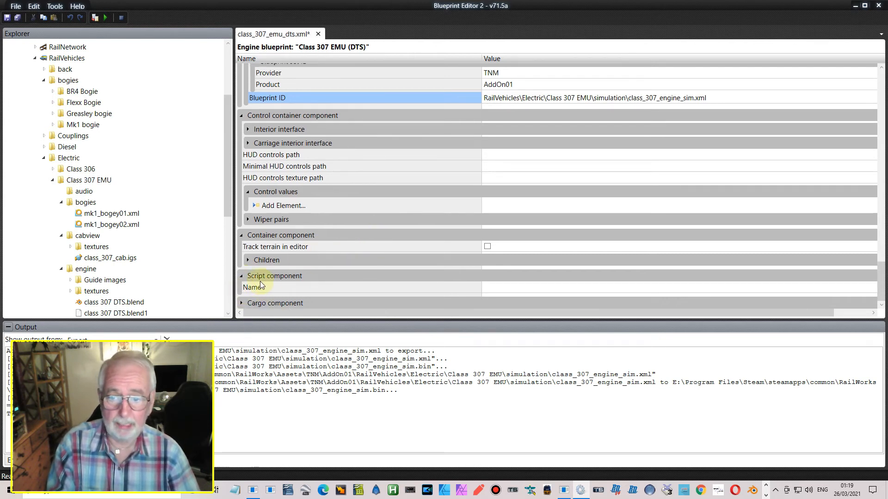
{"action": "left_click", "coordinate": [580, 288]}
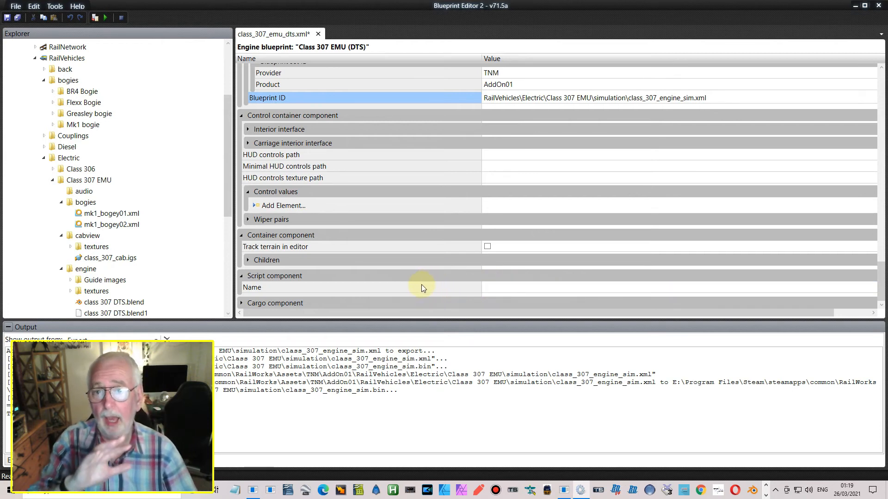
Review the engine blueprint from its display name through the pivots and friction values to the two bogey entries and remapper fields.
{"action": "scroll", "coordinate": [465, 268], "scroll_direction": "up", "scroll_amount": 3}
{"action": "scroll", "coordinate": [466, 267], "scroll_direction": "down", "scroll_amount": 3}
{"action": "scroll", "coordinate": [471, 231], "scroll_direction": "up", "scroll_amount": 10}
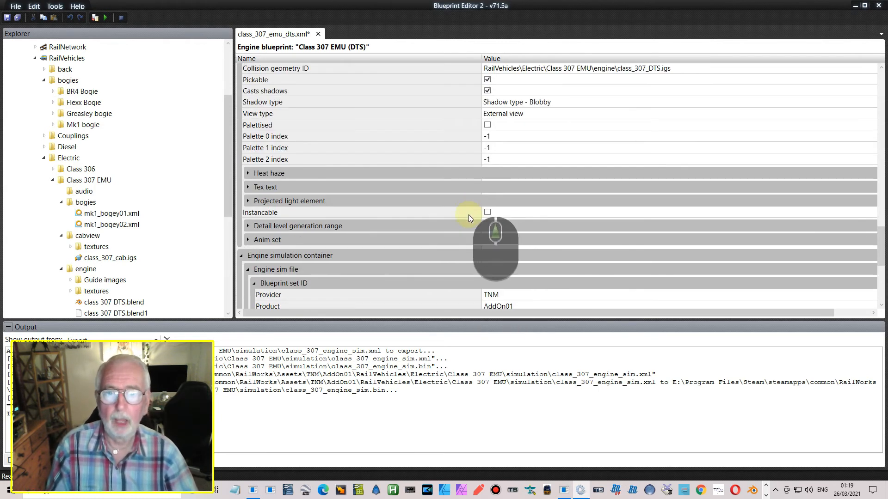
{"action": "scroll", "coordinate": [467, 226], "scroll_direction": "up", "scroll_amount": 15}
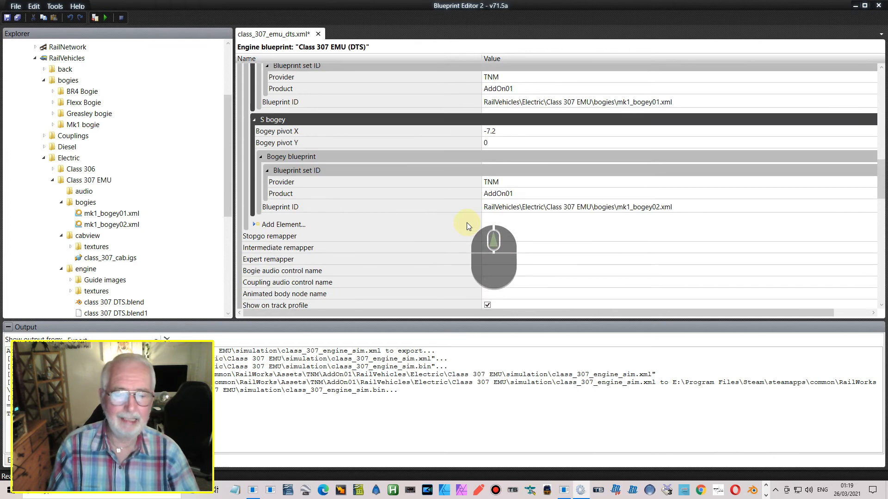
{"action": "scroll", "coordinate": [466, 221], "scroll_direction": "up", "scroll_amount": 10}
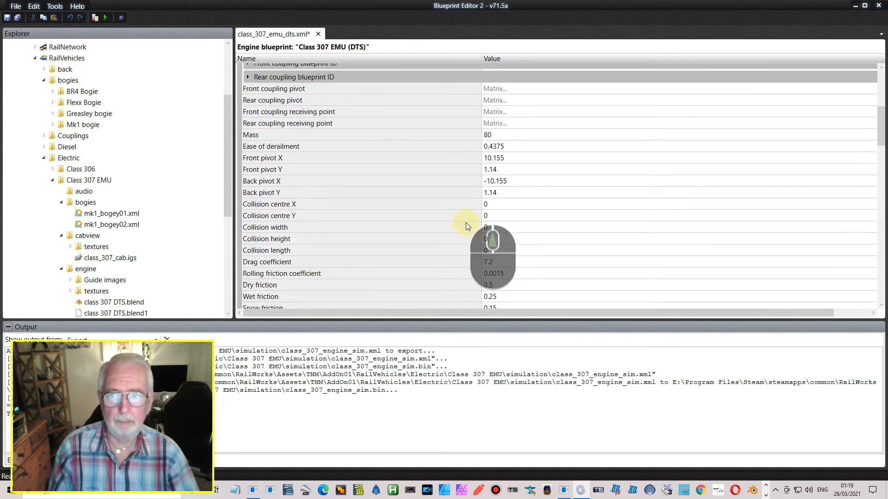
{"action": "scroll", "coordinate": [466, 224], "scroll_direction": "up", "scroll_amount": 5}
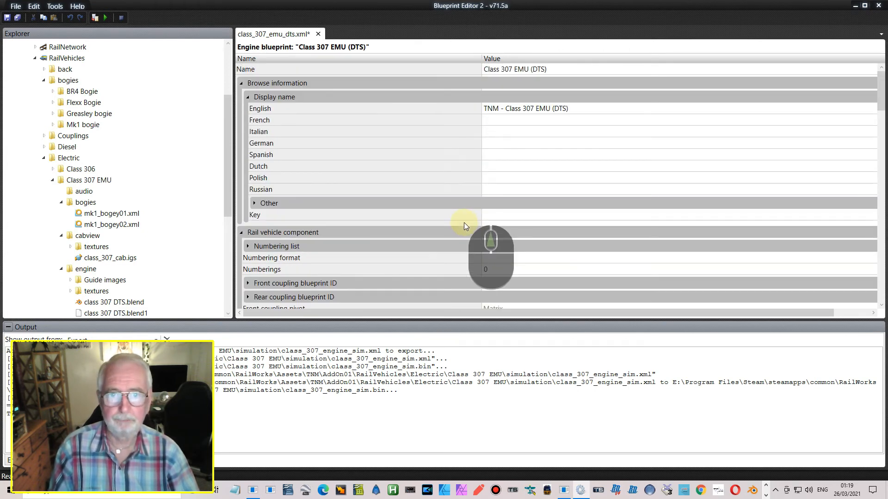
{"action": "scroll", "coordinate": [464, 224], "scroll_direction": "down", "scroll_amount": 2}
{"action": "scroll", "coordinate": [465, 225], "scroll_direction": "down", "scroll_amount": 6}
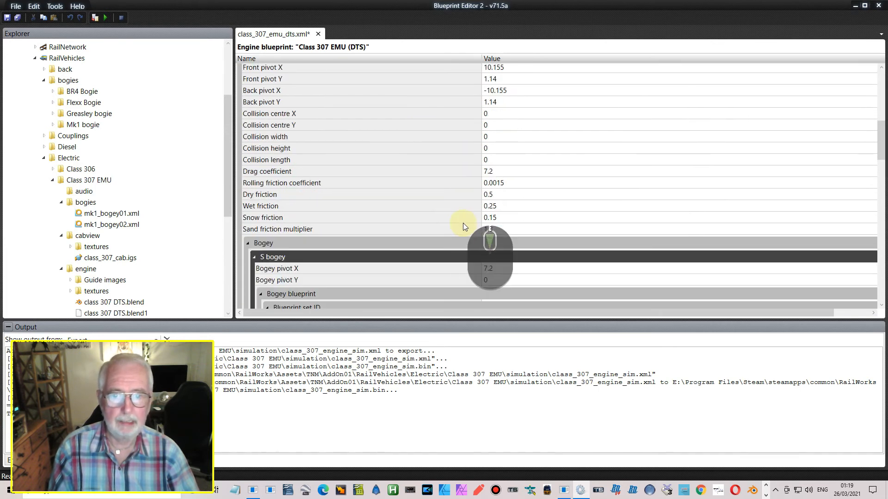
{"action": "scroll", "coordinate": [462, 223], "scroll_direction": "down", "scroll_amount": 4}
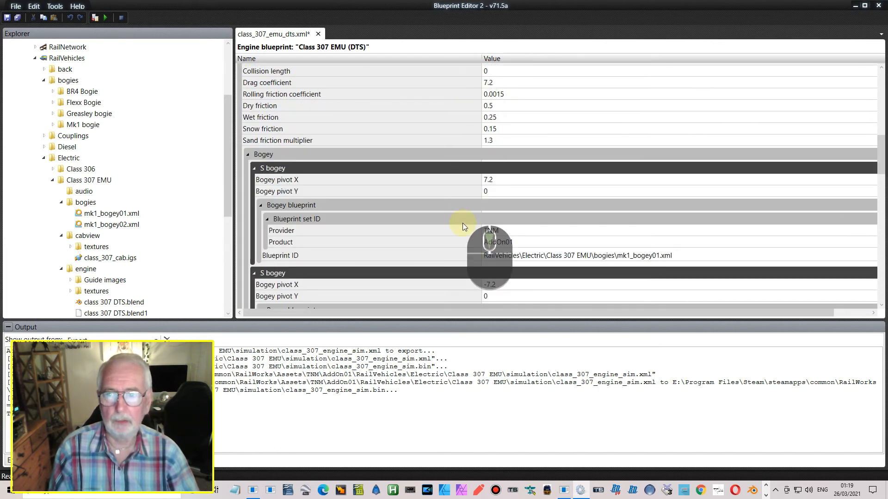
{"action": "scroll", "coordinate": [462, 223], "scroll_direction": "down", "scroll_amount": 4}
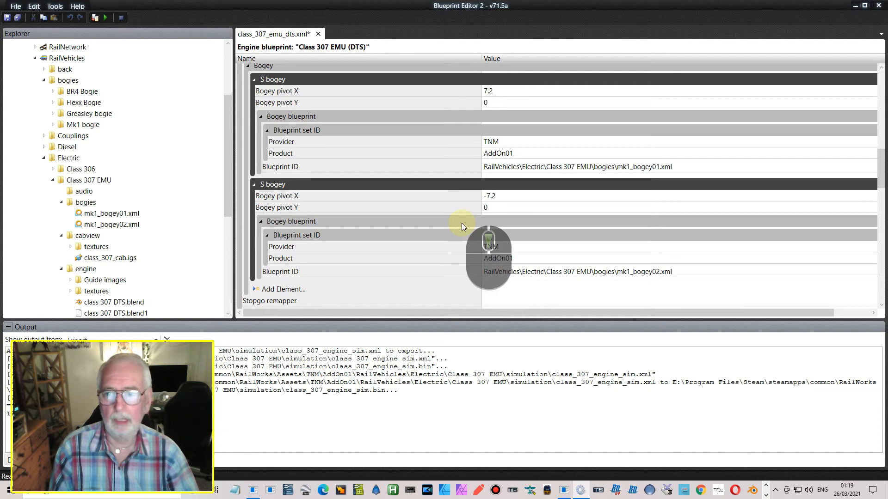
{"action": "scroll", "coordinate": [454, 216], "scroll_direction": "down", "scroll_amount": 4}
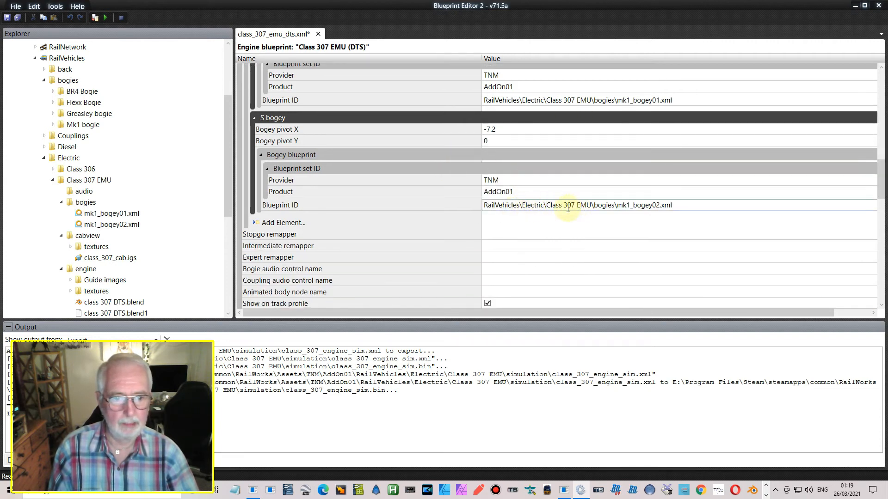
{"action": "scroll", "coordinate": [438, 233], "scroll_direction": "down", "scroll_amount": 4}
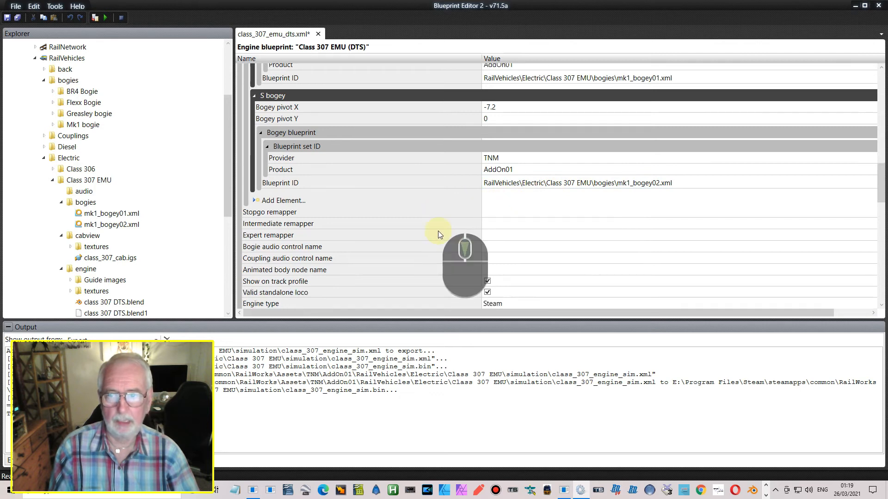
Set the engine type in the engine blueprint to Electric.
{"action": "scroll", "coordinate": [439, 232], "scroll_direction": "down", "scroll_amount": 3}
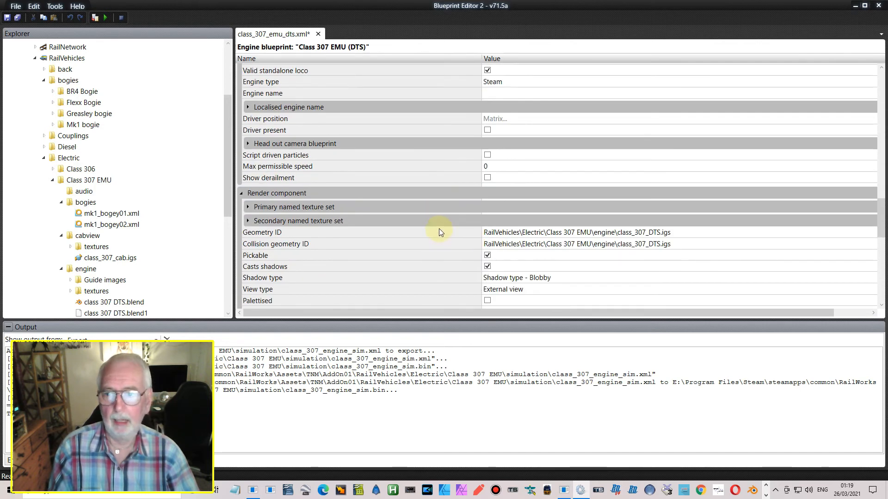
{"action": "left_click", "coordinate": [505, 83]}
{"action": "left_click", "coordinate": [466, 115]}
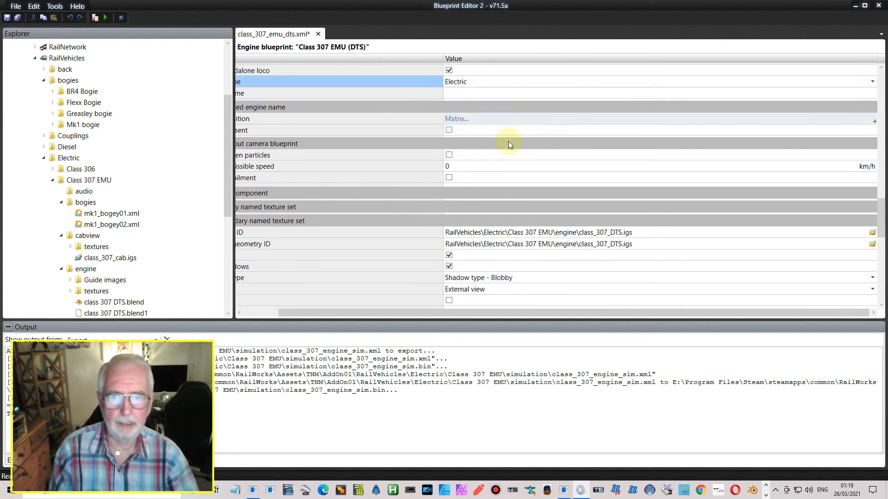
Check the geometry and engine simulation paths, then export the Class 307 EMU DTS engine blueprint with its references.
{"action": "left_click", "coordinate": [531, 232]}
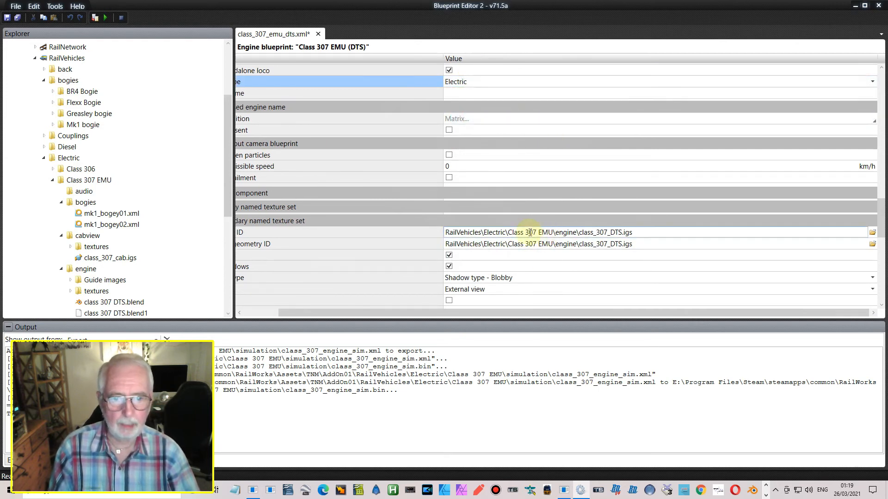
{"action": "scroll", "coordinate": [504, 244], "scroll_direction": "down", "scroll_amount": 5}
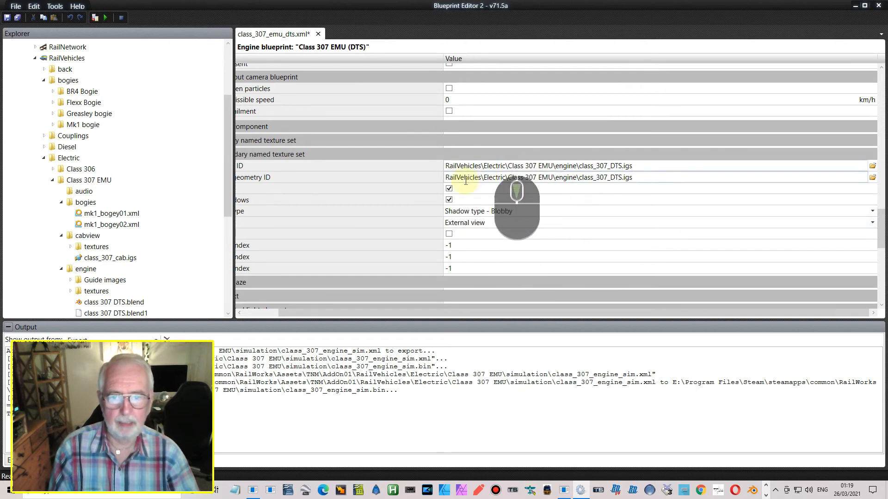
{"action": "scroll", "coordinate": [461, 190], "scroll_direction": "down", "scroll_amount": 6}
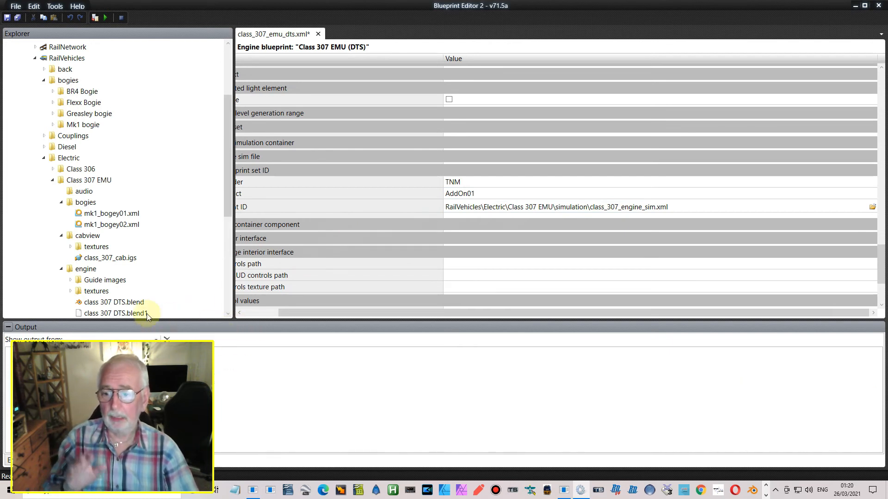
{"action": "left_click", "coordinate": [17, 6]}
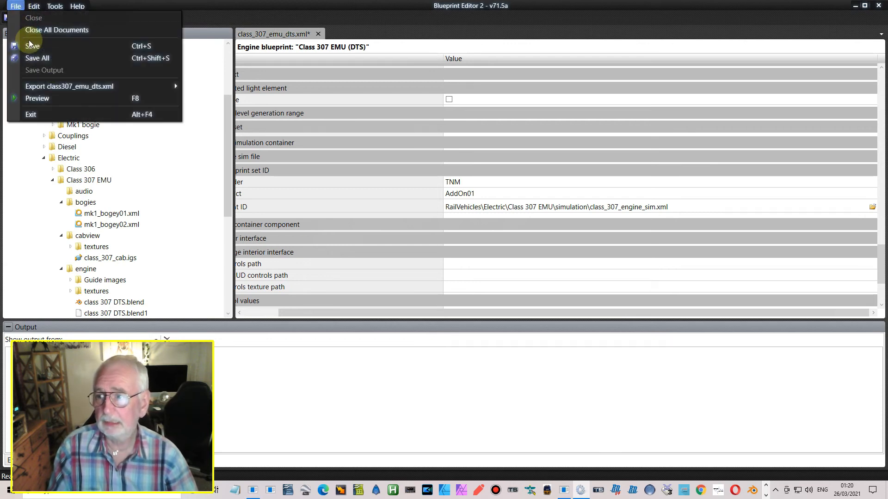
{"action": "mouse_move", "coordinate": [60, 86]}
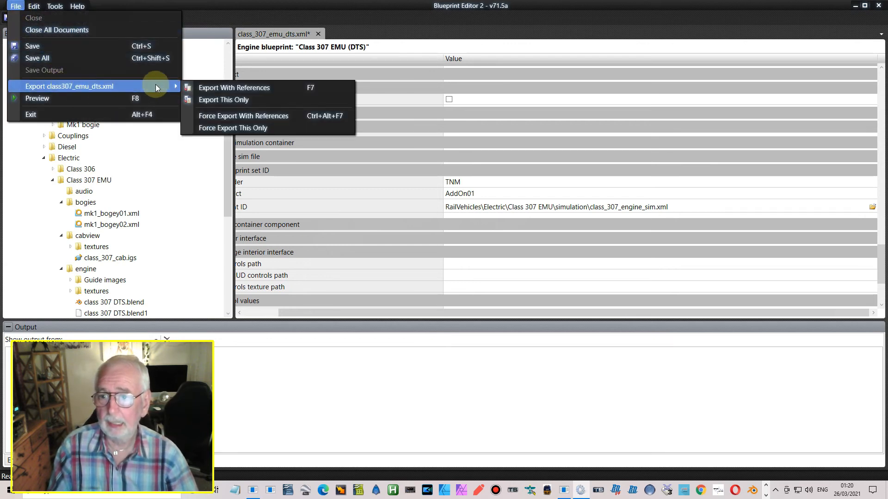
{"action": "left_click", "coordinate": [215, 88]}
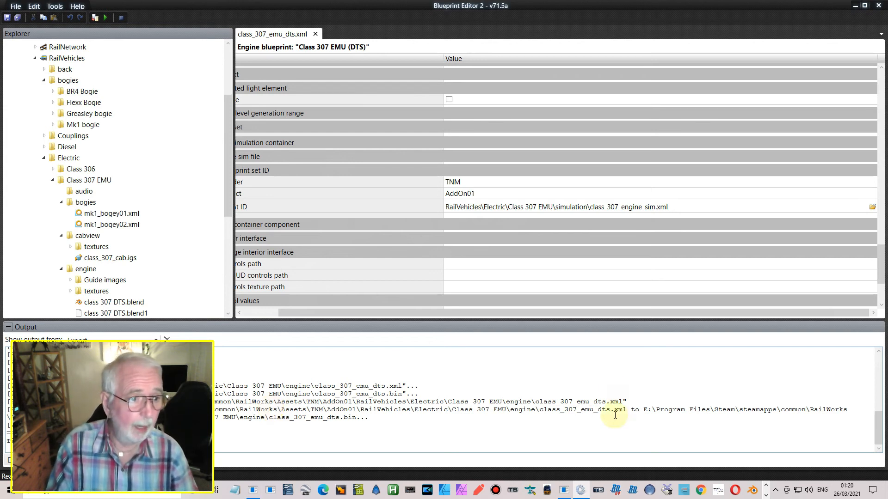
Check the blueprint's English display name, TNM - Class 307 EMU (DTS), for finding the vehicle in the simulator.
{"action": "left_click_drag", "start_coordinate": [881, 258], "coordinate": [880, 76]}
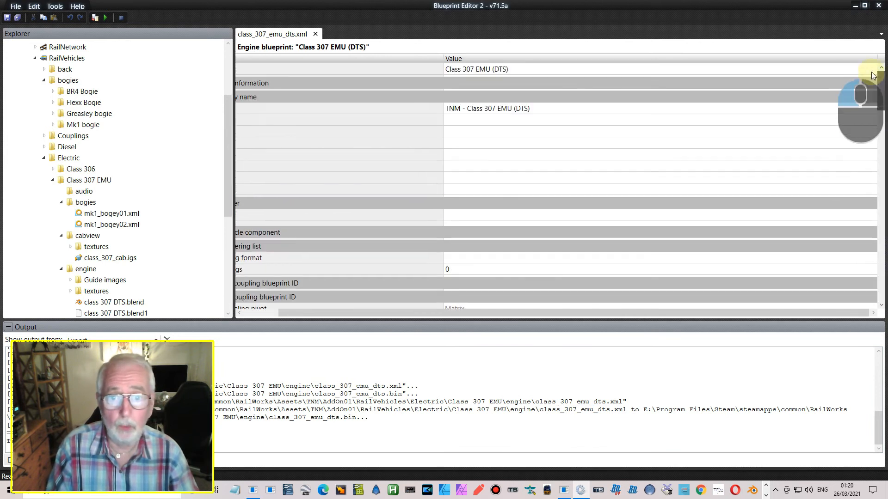
{"action": "left_click", "coordinate": [449, 111]}
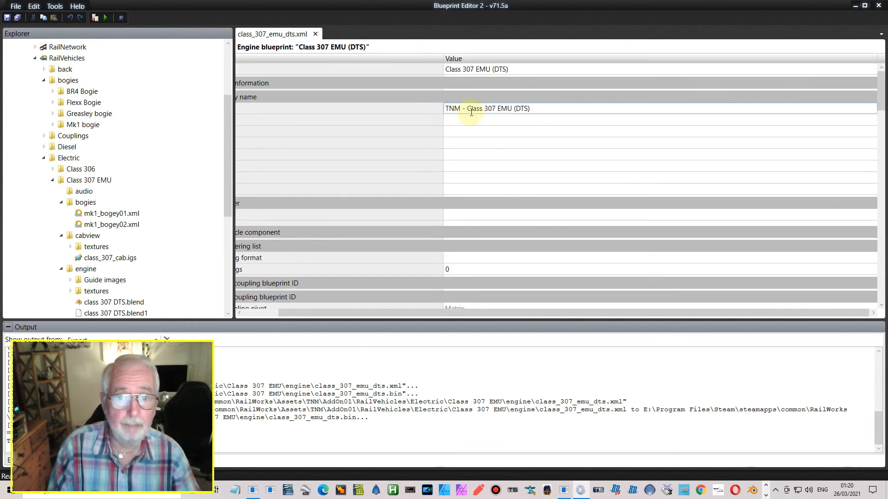
{"action": "left_click", "coordinate": [510, 120]}
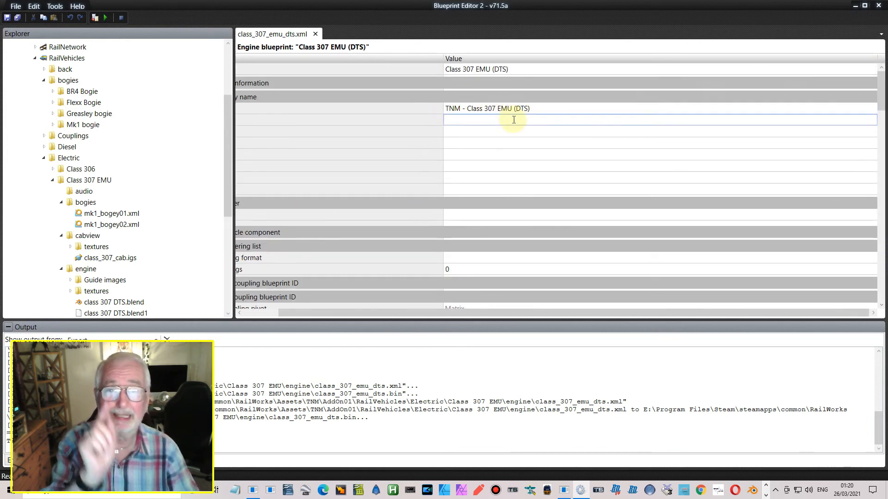
{"action": "key", "text": "Escape"}
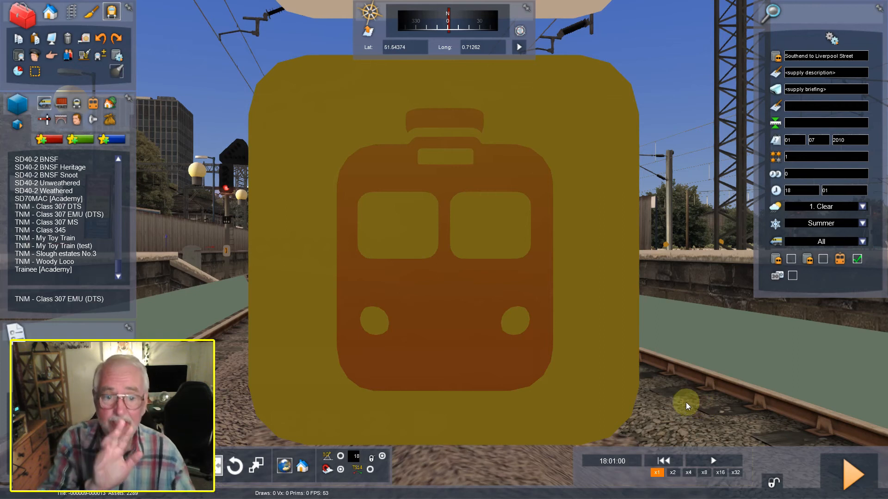
Switch to the RailWorks scenario editor and place a TNM - Class 307 EMU (DTS) on the track beyond the platform.
{"action": "right_click_drag", "start_coordinate": [702, 382], "coordinate": [726, 360]}
{"action": "key", "text": "Up"}
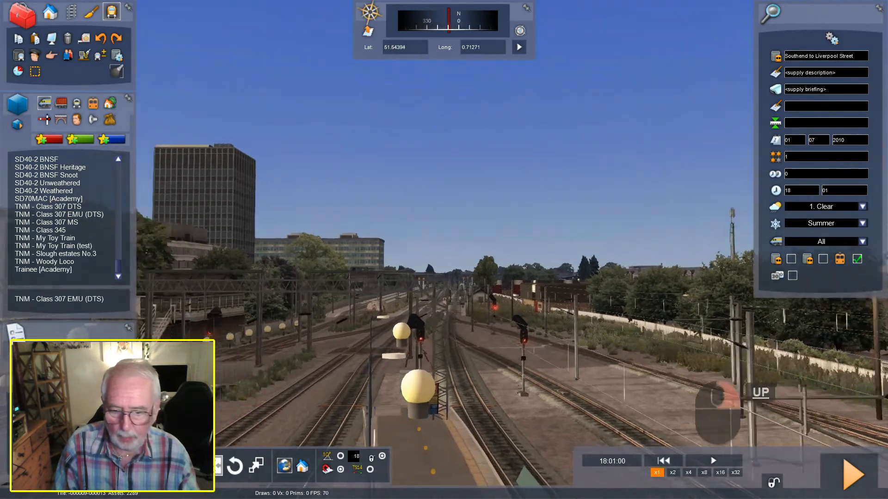
{"action": "right_click_drag", "start_coordinate": [717, 403], "coordinate": [678, 373]}
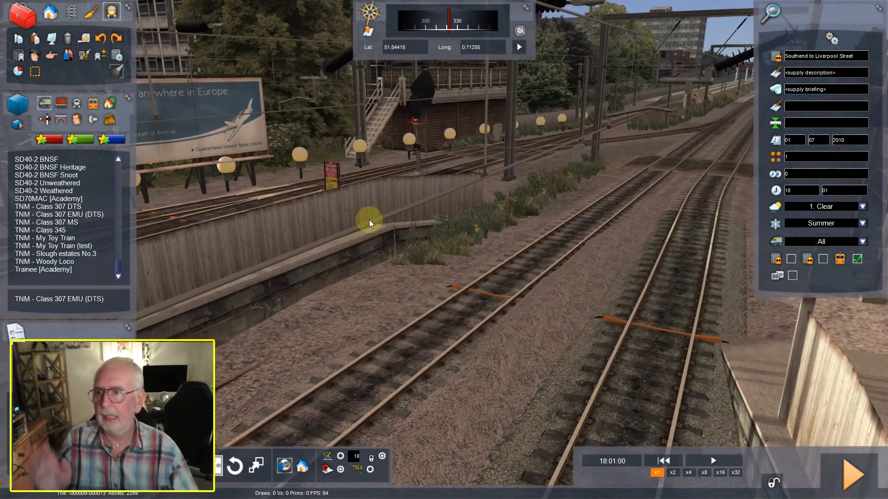
{"action": "scroll", "coordinate": [74, 162], "scroll_direction": "up", "scroll_amount": 1}
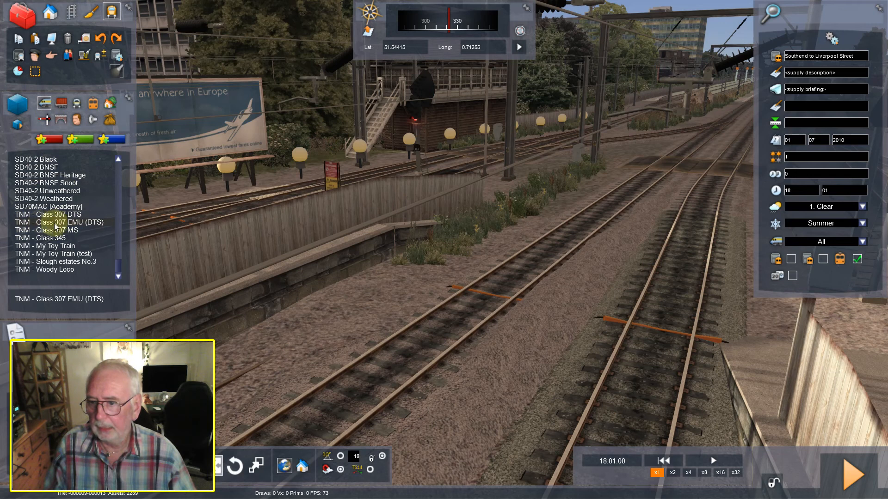
{"action": "left_click", "coordinate": [87, 225]}
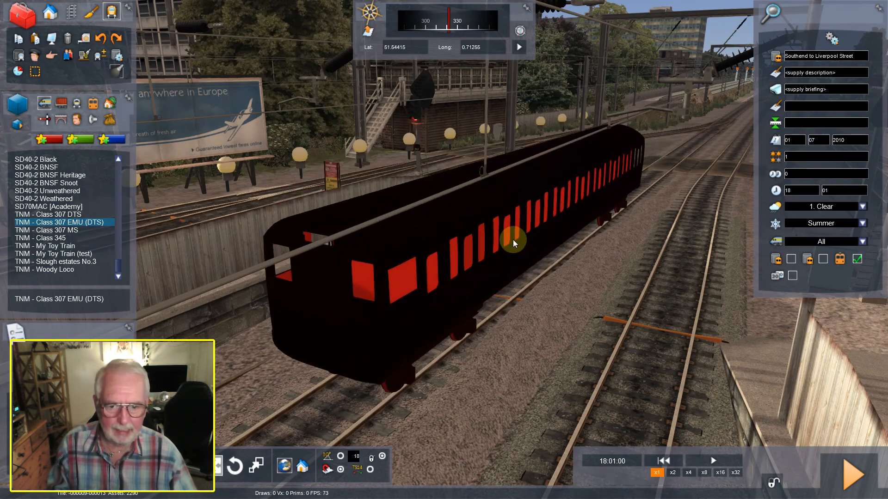
{"action": "left_click", "coordinate": [553, 222]}
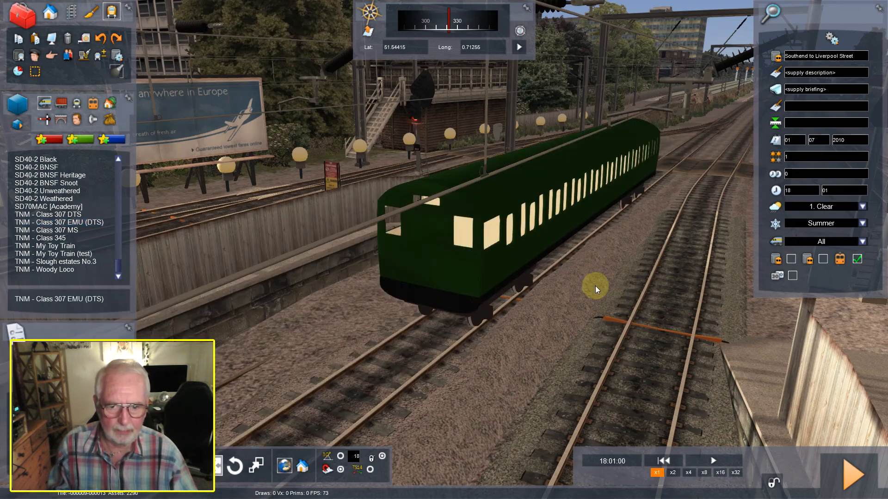
Move the placed Class 307 EMU coach along its track to stand beside the station platform.
{"action": "scroll", "coordinate": [613, 406], "scroll_direction": "up", "scroll_amount": 5}
{"action": "right_click_drag", "start_coordinate": [648, 423], "coordinate": [663, 402]}
{"action": "scroll", "coordinate": [643, 423], "scroll_direction": "down", "scroll_amount": 5}
{"action": "scroll", "coordinate": [638, 428], "scroll_direction": "up", "scroll_amount": 3}
{"action": "scroll", "coordinate": [639, 423], "scroll_direction": "down", "scroll_amount": 3}
{"action": "scroll", "coordinate": [641, 425], "scroll_direction": "down", "scroll_amount": 6}
{"action": "left_click_drag", "start_coordinate": [692, 359], "coordinate": [261, 210]}
Examine the coach alongside the platform, focusing on the gap between its lower body and the platform edge.
{"action": "key", "text": "shift+Up"}
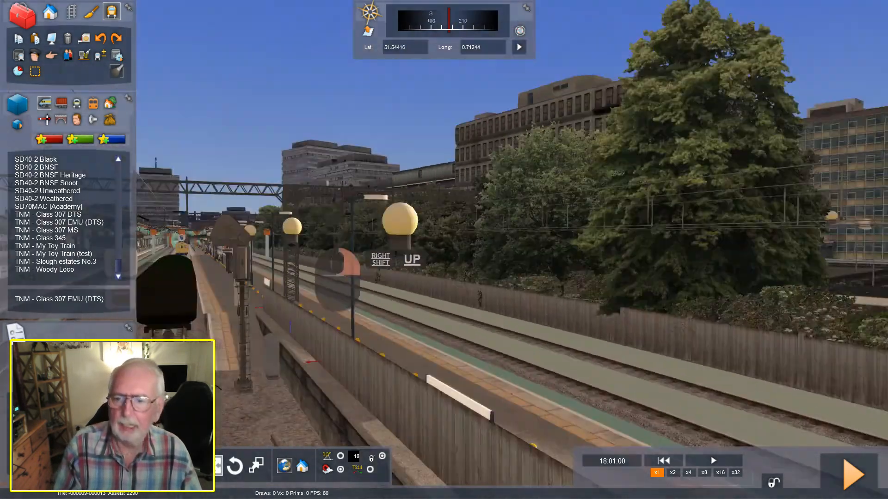
{"action": "key", "text": "shift+Up"}
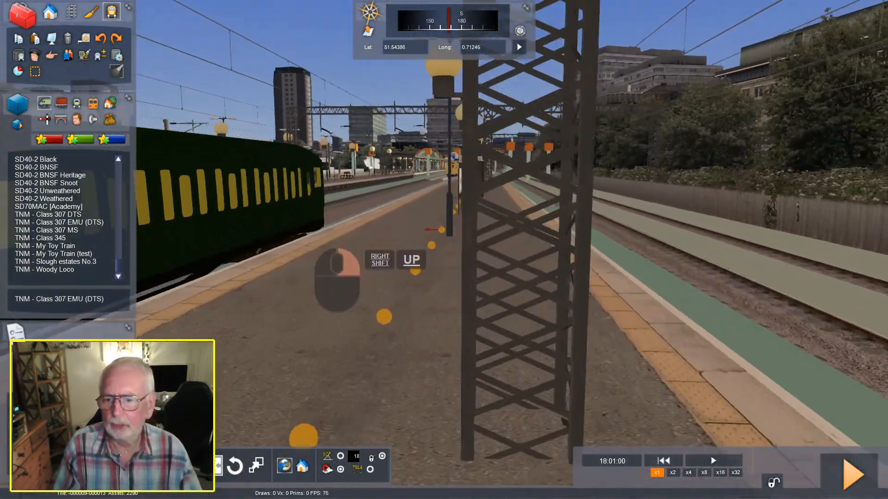
{"action": "key", "text": "shift+Up"}
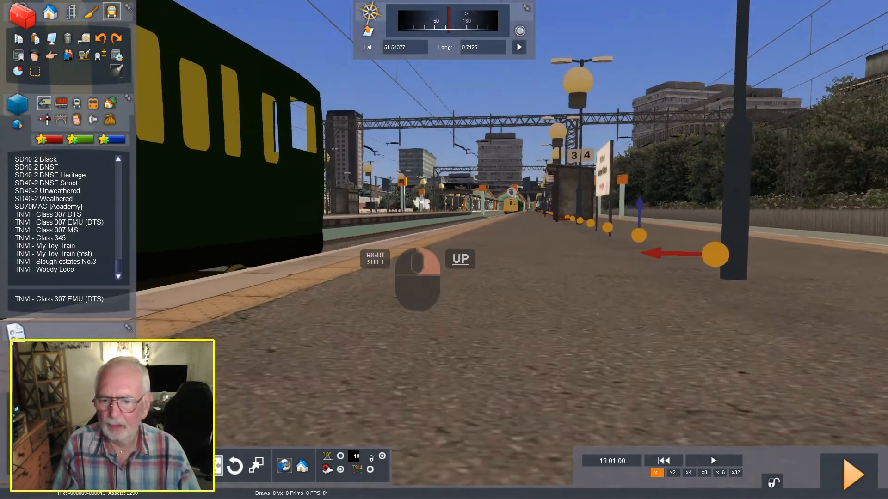
{"action": "right_click_drag", "start_coordinate": [444, 250], "coordinate": [287, 250], "text": "shift"}
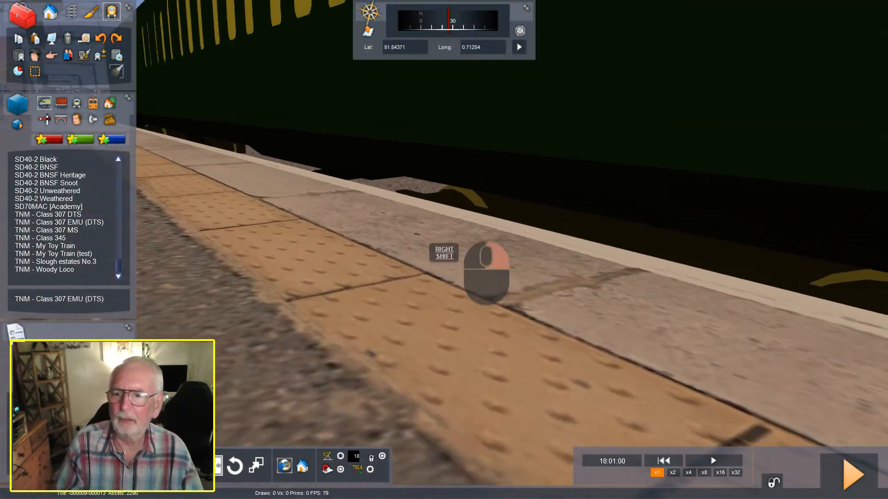
{"action": "key", "text": "shift+Right"}
{"action": "key", "text": "shift+Left"}
{"action": "right_click_drag", "start_coordinate": [458, 239], "coordinate": [431, 238], "text": "shift"}
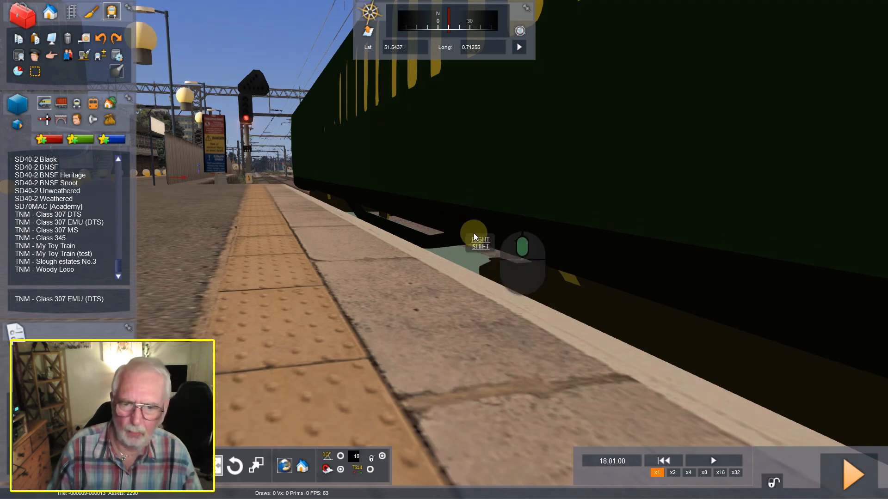
{"action": "right_click_drag", "start_coordinate": [338, 205], "coordinate": [324, 229], "text": "shift"}
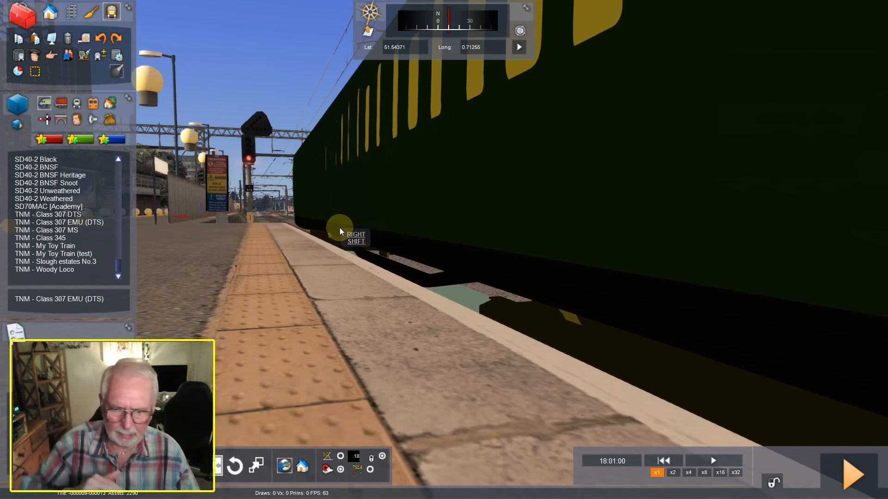
Inspect the coach's end and its bogies up close, checking how the wheels sit on the rails beneath the body.
{"action": "mouse_move", "coordinate": [370, 252]}
{"action": "right_mouse_down"}
{"action": "mouse_move", "coordinate": [406, 277]}
{"action": "mouse_move", "coordinate": [406, 248]}
{"action": "mouse_move", "coordinate": [398, 273]}
{"action": "mouse_move", "coordinate": [351, 232]}
{"action": "right_mouse_up"}
{"action": "key", "text": "Down"}
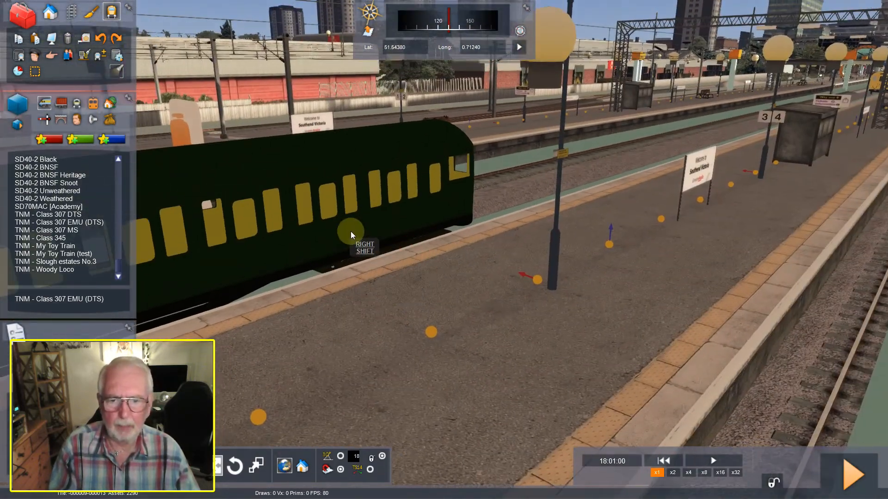
{"action": "key", "text": "shift+Up"}
{"action": "mouse_move", "coordinate": [448, 230]}
{"action": "right_mouse_down"}
{"action": "mouse_move", "coordinate": [539, 268]}
{"action": "mouse_move", "coordinate": [421, 266]}
{"action": "right_mouse_up"}
{"action": "right_click_drag", "start_coordinate": [531, 252], "coordinate": [562, 237]}
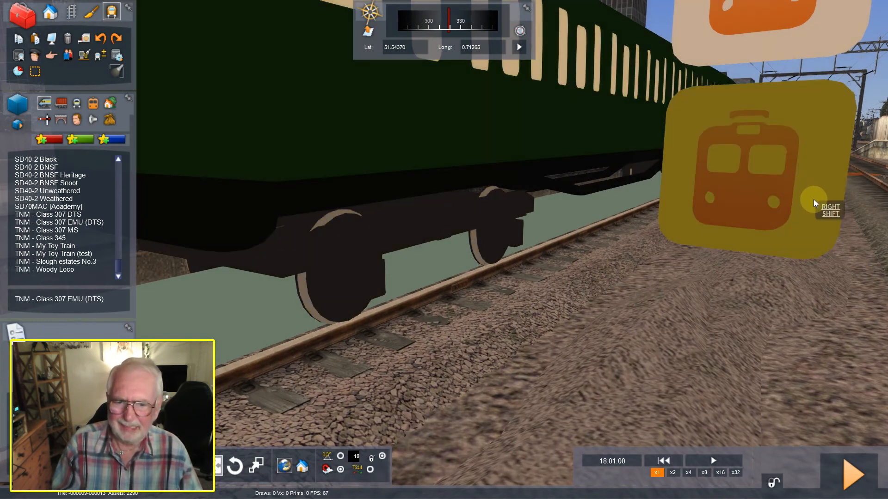
{"action": "right_click_drag", "start_coordinate": [763, 265], "coordinate": [614, 291]}
{"action": "key", "text": "Up"}
{"action": "key", "text": "Down"}
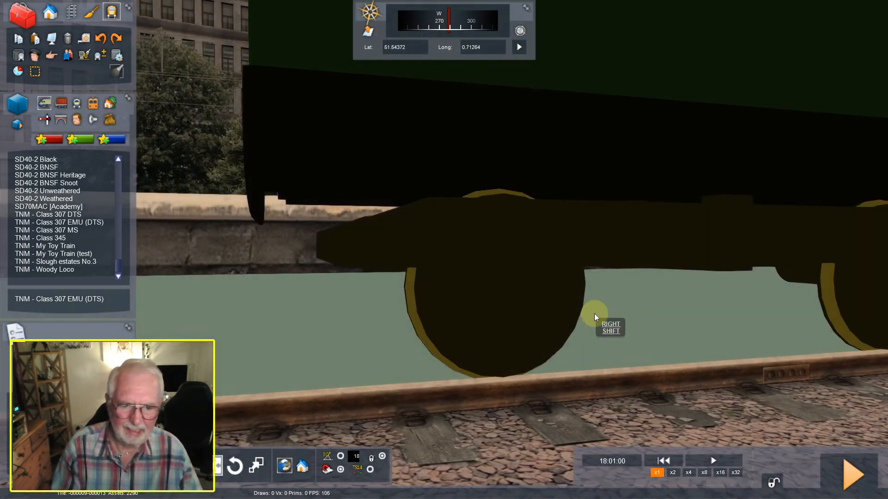
Examine the coach's far end and its bogies from low beside the track, checking how the wheels meet the rails.
{"action": "left_click", "coordinate": [539, 286]}
{"action": "mouse_move", "coordinate": [555, 293]}
{"action": "right_mouse_down", "text": "shift"}
{"action": "mouse_move", "coordinate": [573, 299]}
{"action": "mouse_move", "coordinate": [582, 275]}
{"action": "mouse_move", "coordinate": [536, 300]}
{"action": "mouse_move", "coordinate": [481, 305]}
{"action": "mouse_move", "coordinate": [571, 297]}
{"action": "right_mouse_up", "text": "shift"}
{"action": "key", "text": "shift+Up"}
{"action": "key", "text": "shift+Down"}
{"action": "key", "text": "shift+Right"}
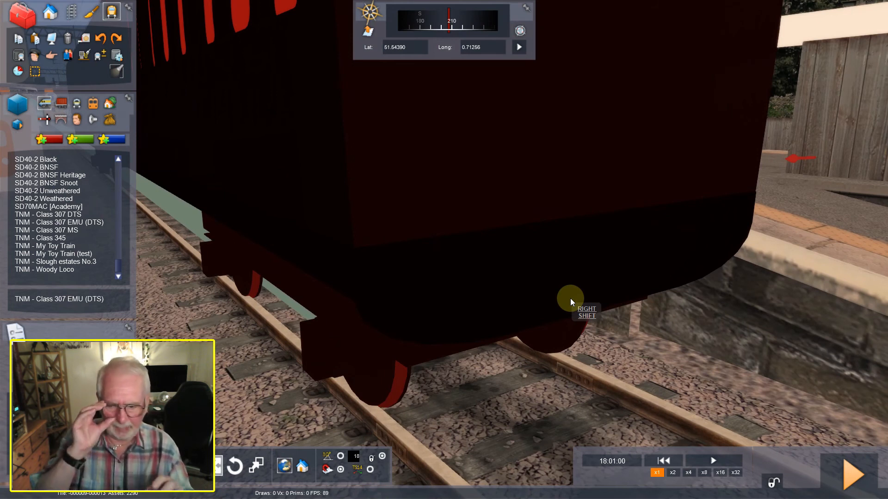
{"action": "right_click_drag", "start_coordinate": [615, 273], "coordinate": [699, 294], "text": "shift"}
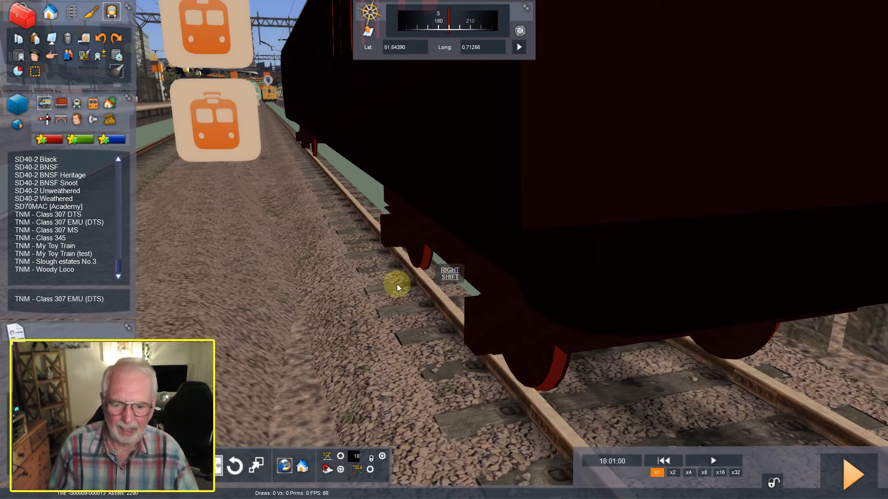
{"action": "left_click", "coordinate": [402, 225], "text": "shift"}
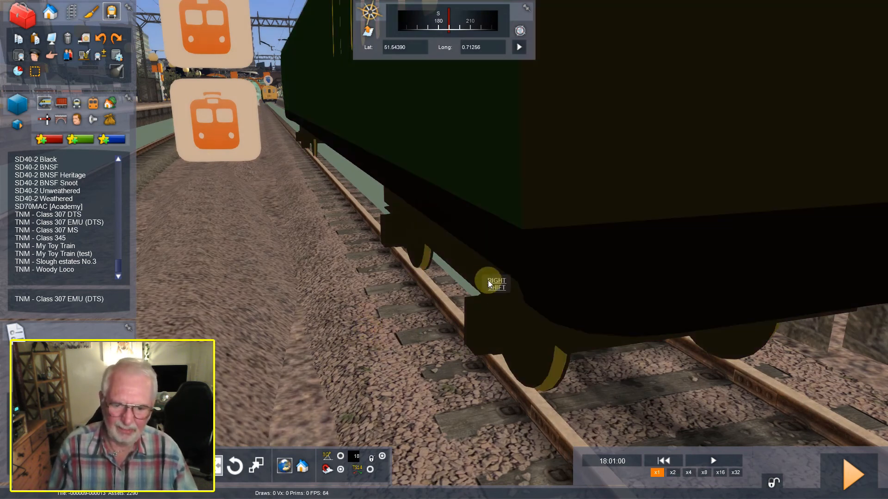
{"action": "right_click_drag", "start_coordinate": [406, 277], "coordinate": [343, 241], "text": "shift"}
{"action": "right_click_drag", "start_coordinate": [467, 305], "coordinate": [436, 308], "text": "shift"}
{"action": "key", "text": "Up"}
{"action": "key", "text": "Up"}
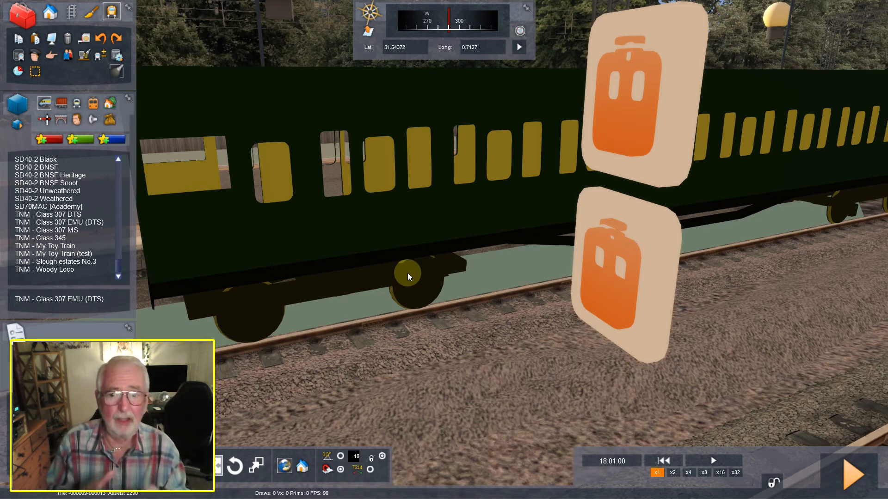
Look out through a door opening from inside the coach, checking the sill against the platform height and edge.
{"action": "right_click_drag", "start_coordinate": [402, 262], "coordinate": [385, 274]}
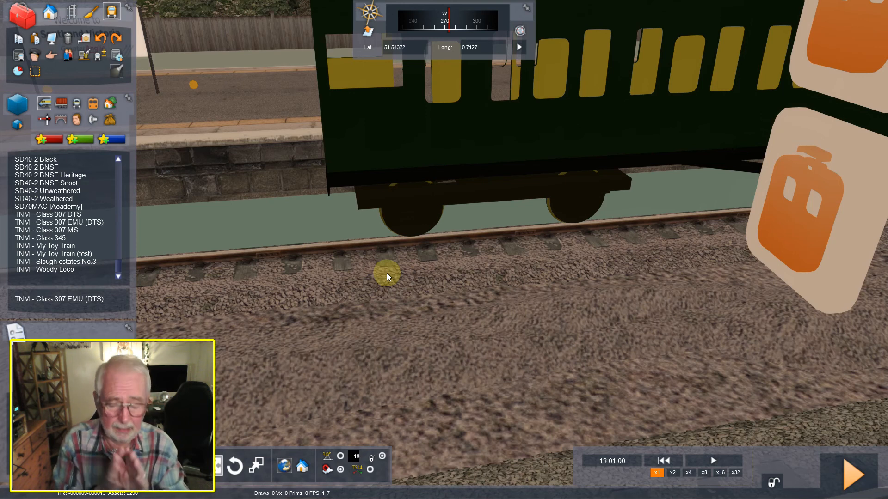
{"action": "right_click_drag", "start_coordinate": [389, 257], "coordinate": [422, 266]}
{"action": "scroll", "coordinate": [448, 291], "scroll_direction": "up", "scroll_amount": 5}
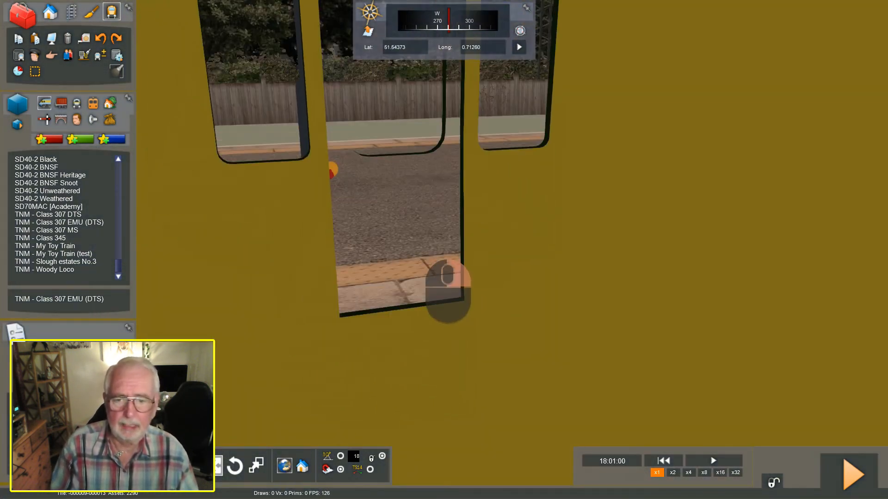
{"action": "right_click_drag", "start_coordinate": [444, 278], "coordinate": [286, 278]}
{"action": "right_click_drag", "start_coordinate": [444, 278], "coordinate": [428, 262]}
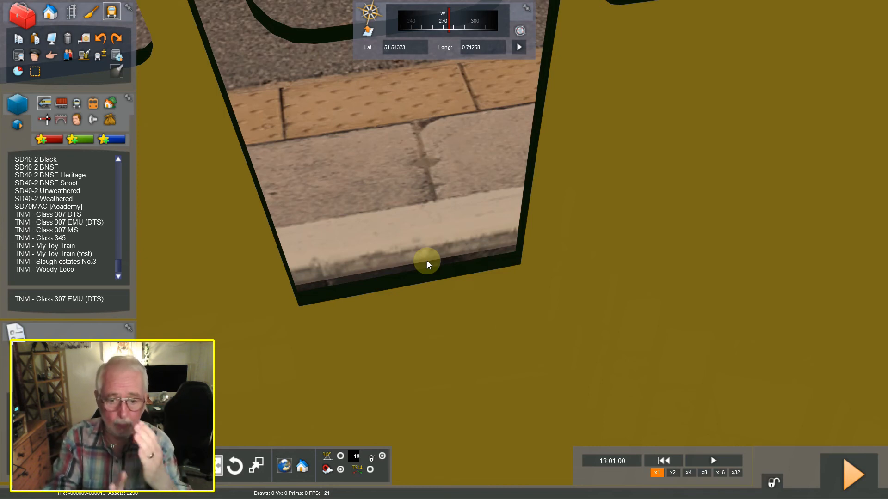
{"action": "scroll", "coordinate": [426, 261], "scroll_direction": "down", "scroll_amount": 2}
{"action": "right_click_drag", "start_coordinate": [368, 251], "coordinate": [367, 203]}
{"action": "right_click_drag", "start_coordinate": [354, 278], "coordinate": [354, 277]}
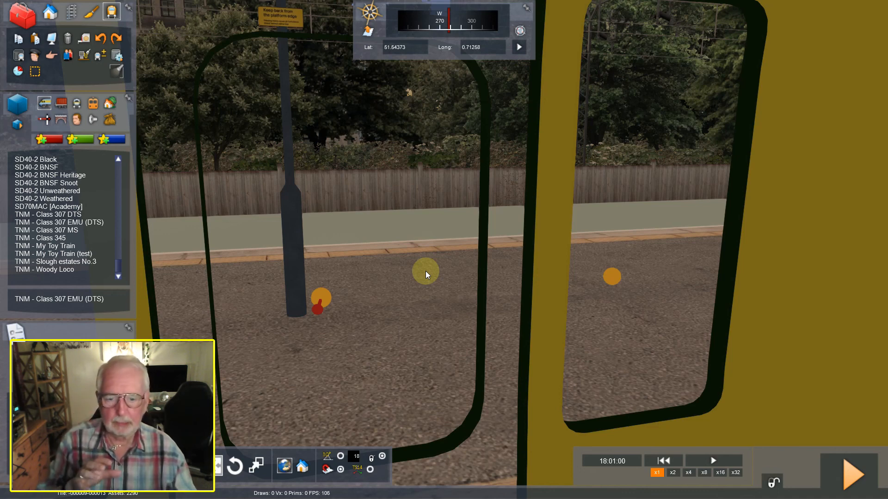
Inspect the coach's window side and cab end from the platform, including how the body sits above the platform edge.
{"action": "right_click_drag", "start_coordinate": [425, 271], "coordinate": [555, 277]}
{"action": "right_click_drag", "start_coordinate": [453, 277], "coordinate": [465, 273]}
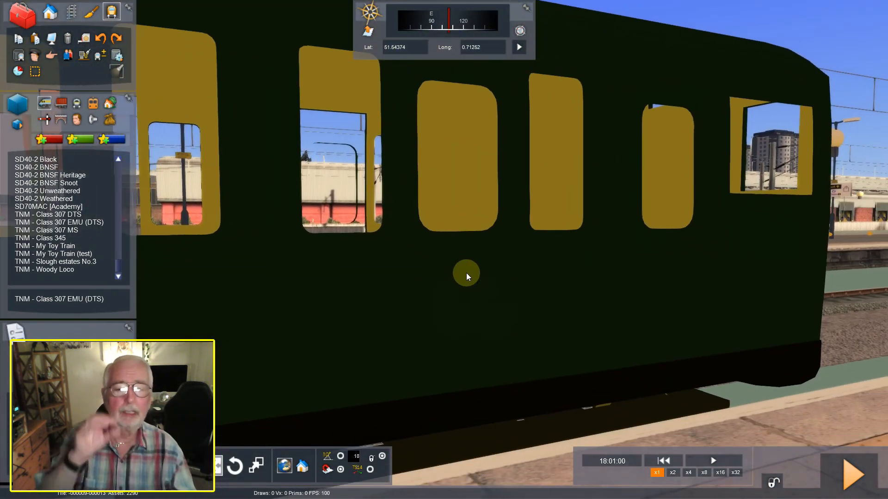
{"action": "mouse_move", "coordinate": [471, 242]}
{"action": "right_mouse_down"}
{"action": "mouse_move", "coordinate": [486, 287]}
{"action": "mouse_move", "coordinate": [496, 281]}
{"action": "mouse_move", "coordinate": [469, 247]}
{"action": "right_mouse_up"}
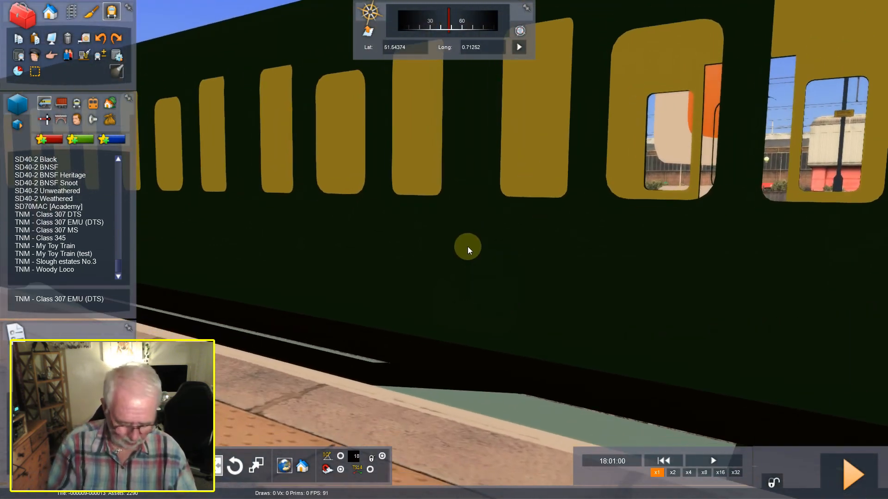
{"action": "scroll", "coordinate": [465, 245], "scroll_direction": "down", "scroll_amount": 3}
{"action": "scroll", "coordinate": [464, 245], "scroll_direction": "down", "scroll_amount": 3}
{"action": "right_click_drag", "start_coordinate": [543, 257], "coordinate": [511, 266]}
{"action": "right_click_drag", "start_coordinate": [570, 296], "coordinate": [517, 268]}
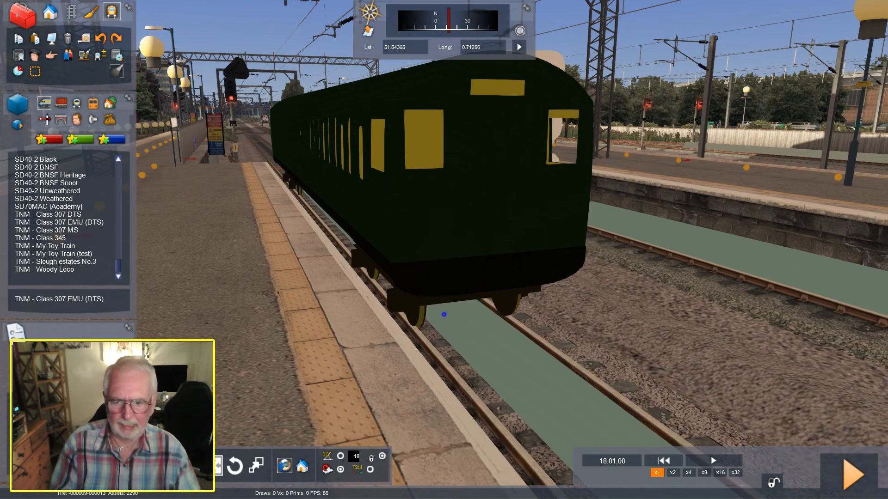
{"action": "scroll", "coordinate": [444, 314], "scroll_direction": "down", "scroll_amount": 3}
{"action": "right_click_drag", "start_coordinate": [440, 307], "coordinate": [415, 355]}
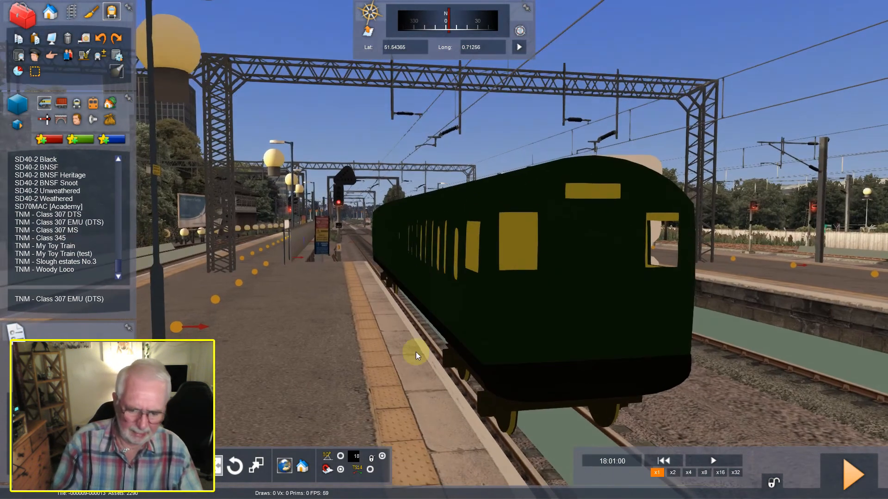
Sight along the platform edge to check the coach's side clearance, and view its full length from above the platform.
{"action": "scroll", "coordinate": [422, 409], "scroll_direction": "up", "scroll_amount": 5}
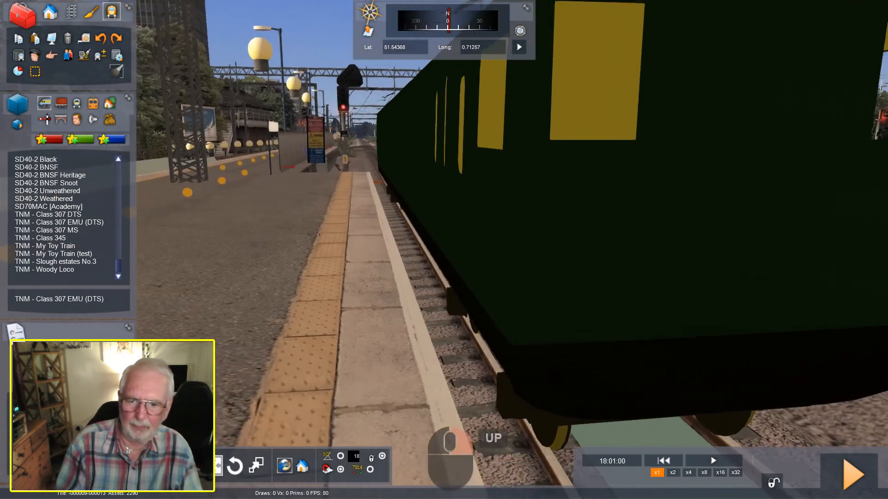
{"action": "right_click_drag", "start_coordinate": [449, 444], "coordinate": [446, 376]}
{"action": "scroll", "coordinate": [456, 444], "scroll_direction": "up", "scroll_amount": 2}
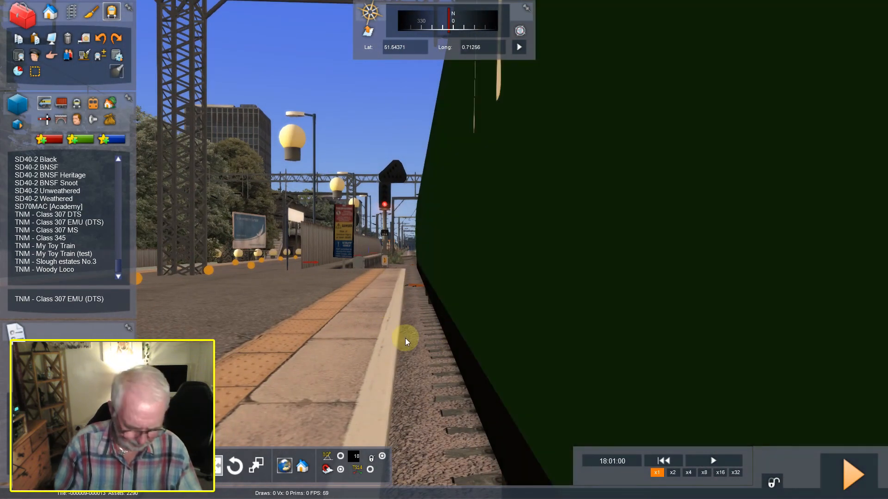
{"action": "scroll", "coordinate": [405, 338], "scroll_direction": "down", "scroll_amount": 4}
{"action": "right_click_drag", "start_coordinate": [406, 338], "coordinate": [429, 375]}
{"action": "scroll", "coordinate": [432, 367], "scroll_direction": "up", "scroll_amount": 3}
{"action": "scroll", "coordinate": [425, 363], "scroll_direction": "down", "scroll_amount": 5}
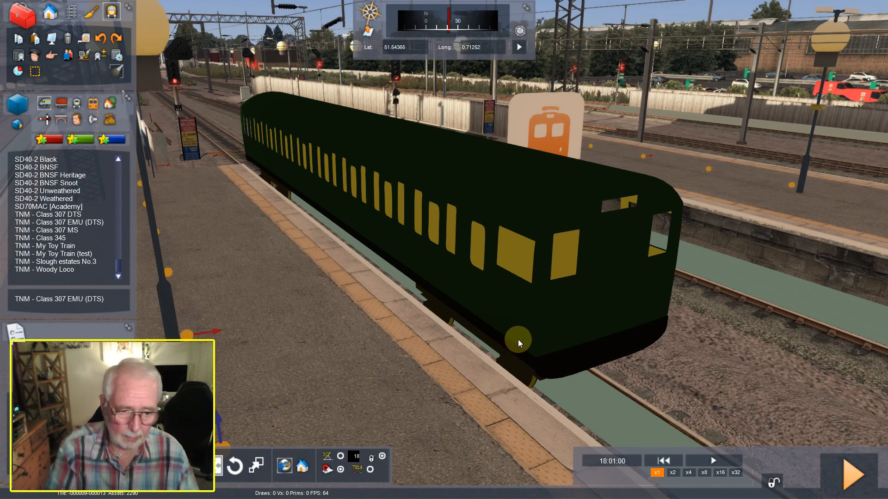
{"action": "right_click_drag", "start_coordinate": [564, 341], "coordinate": [545, 342]}
{"action": "scroll", "coordinate": [547, 340], "scroll_direction": "down", "scroll_amount": 5}
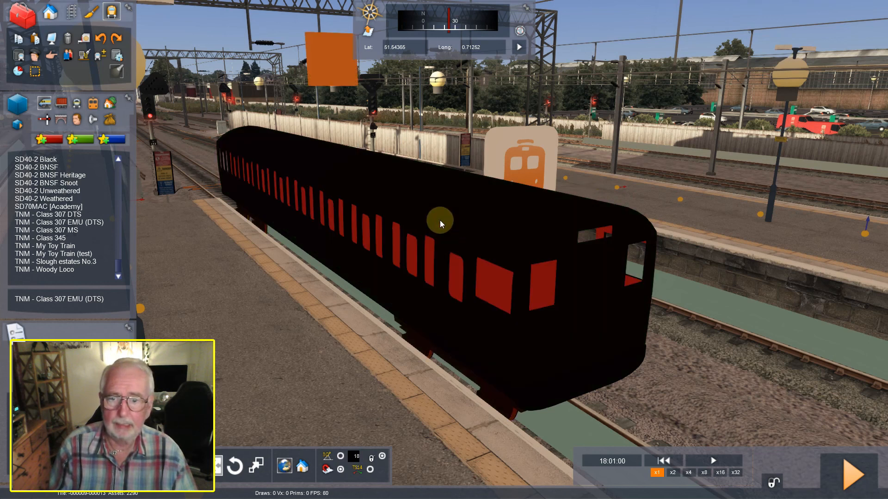
{"action": "right_click_drag", "start_coordinate": [512, 295], "coordinate": [530, 290]}
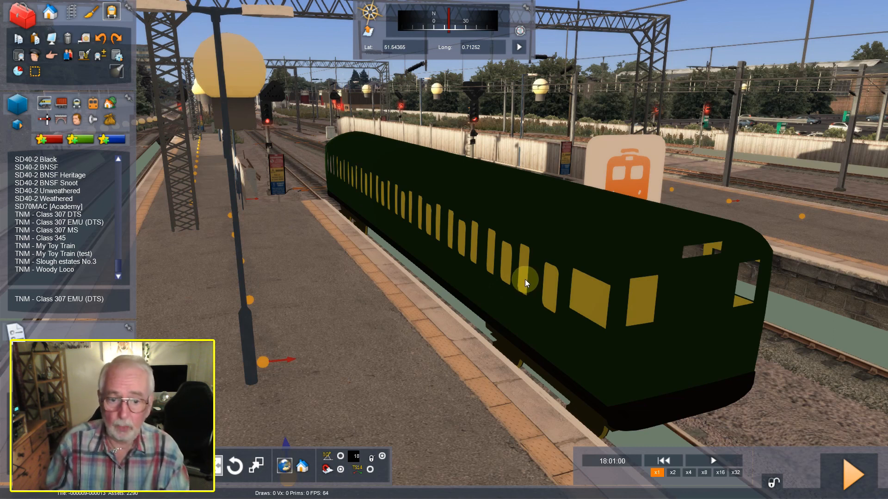
Check the cab-end wheels against both rails from track level, and survey the coach's side away from the platform.
{"action": "right_click_drag", "start_coordinate": [673, 374], "coordinate": [636, 263]}
{"action": "scroll", "coordinate": [684, 366], "scroll_direction": "up", "scroll_amount": 6}
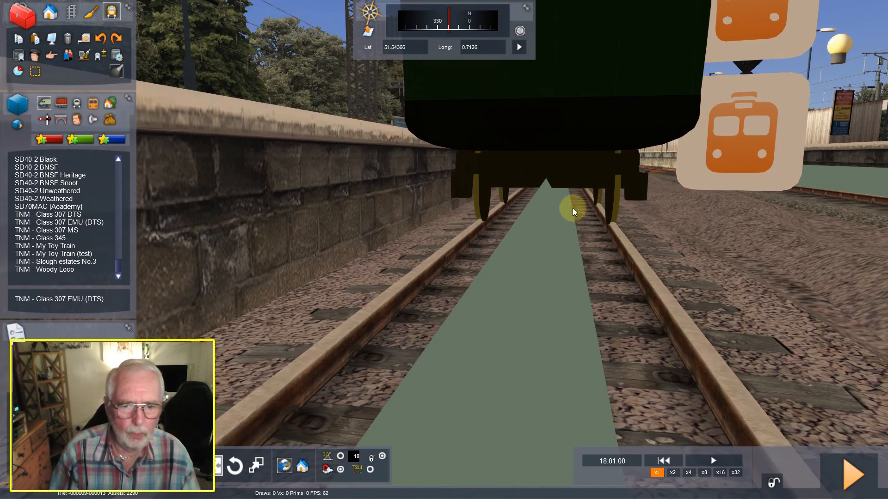
{"action": "right_click_drag", "start_coordinate": [667, 243], "coordinate": [694, 258]}
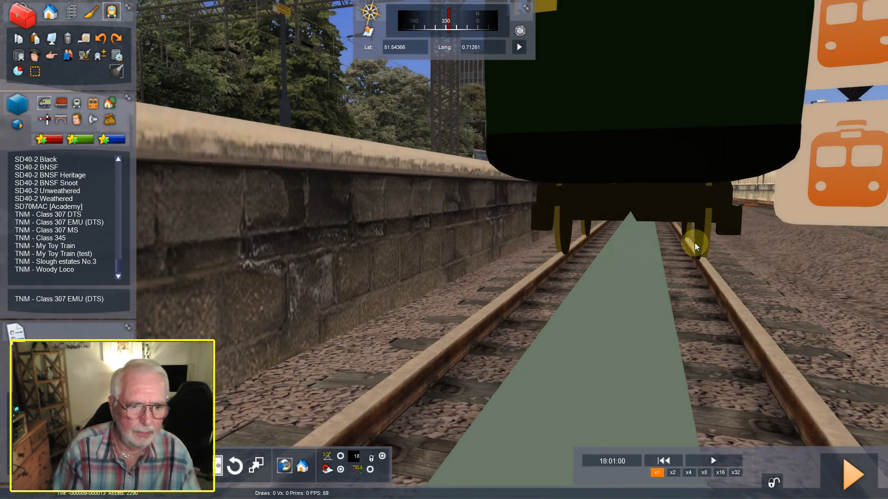
{"action": "right_click_drag", "start_coordinate": [761, 307], "coordinate": [740, 343]}
{"action": "key", "text": "End"}
{"action": "key", "text": "Up"}
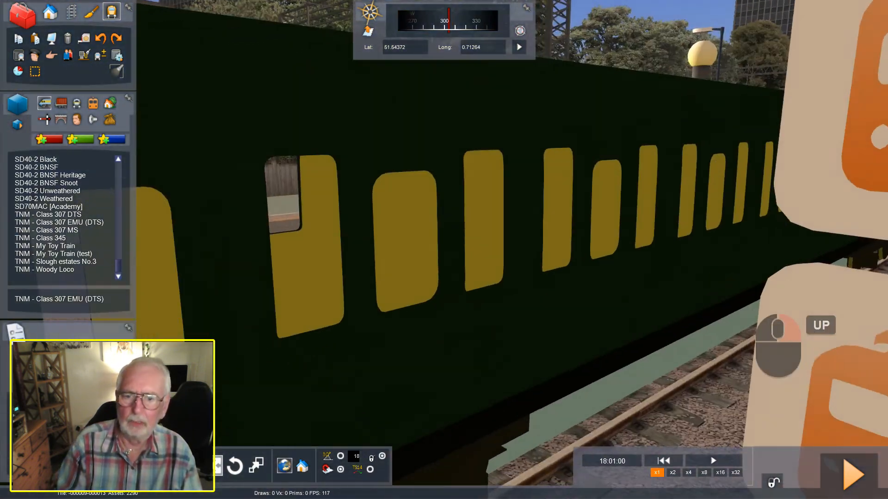
{"action": "key", "text": "Right"}
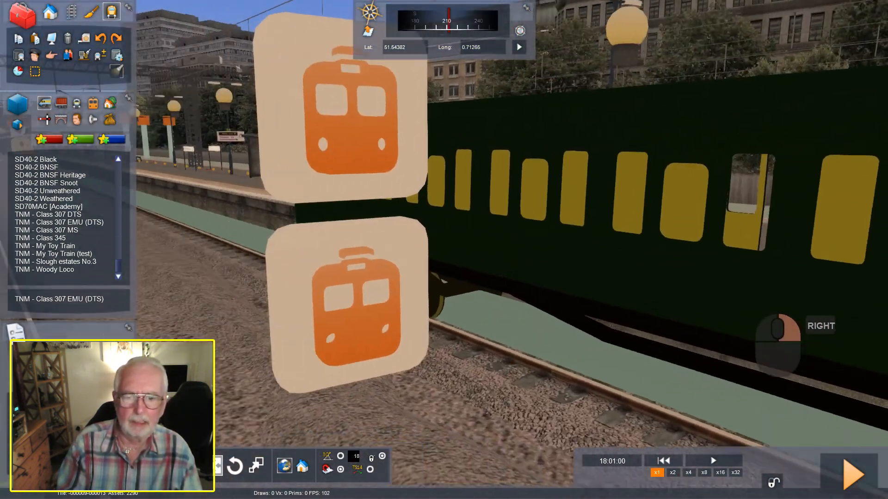
{"action": "key", "text": "Down"}
{"action": "key", "text": "Down"}
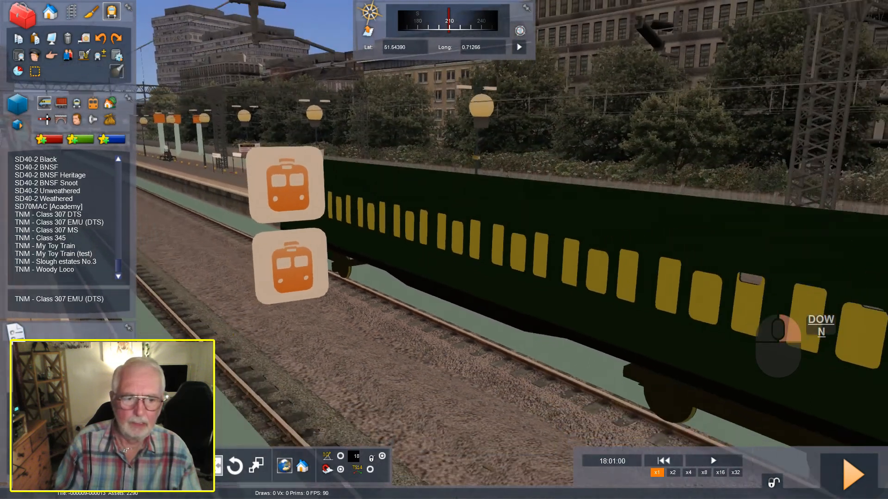